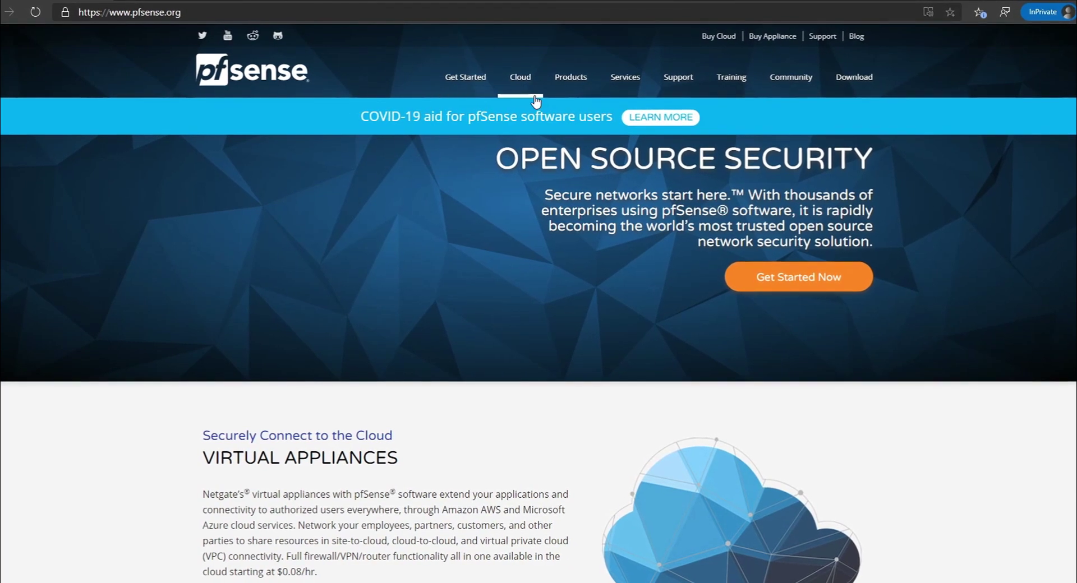
Download the pfSense AMD64 (64-bit) CD Image (ISO) Installer from the pfSense download page.
left_click(853, 78)
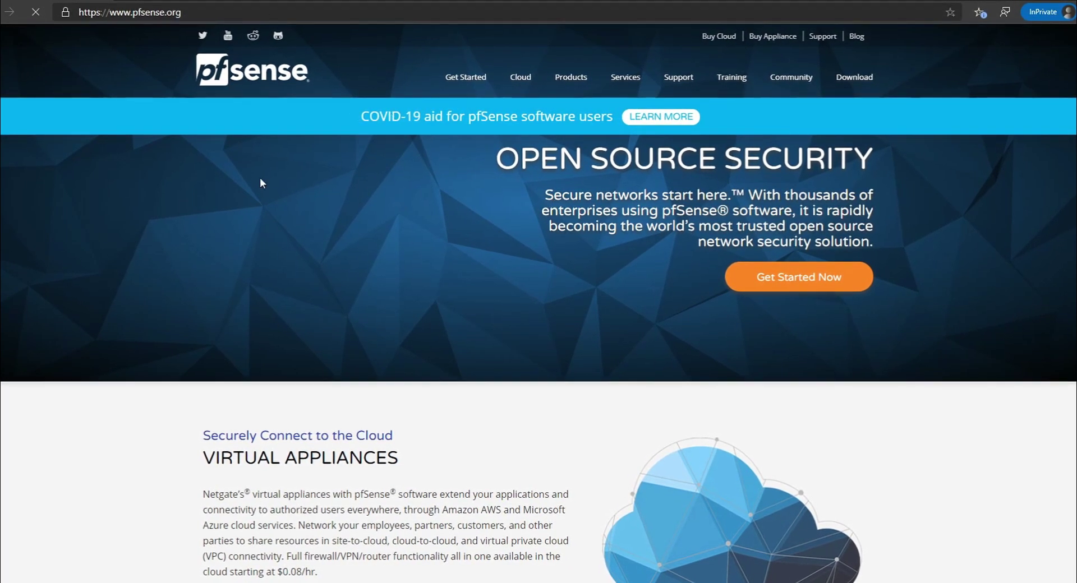
scroll(409, 269, "down", 3)
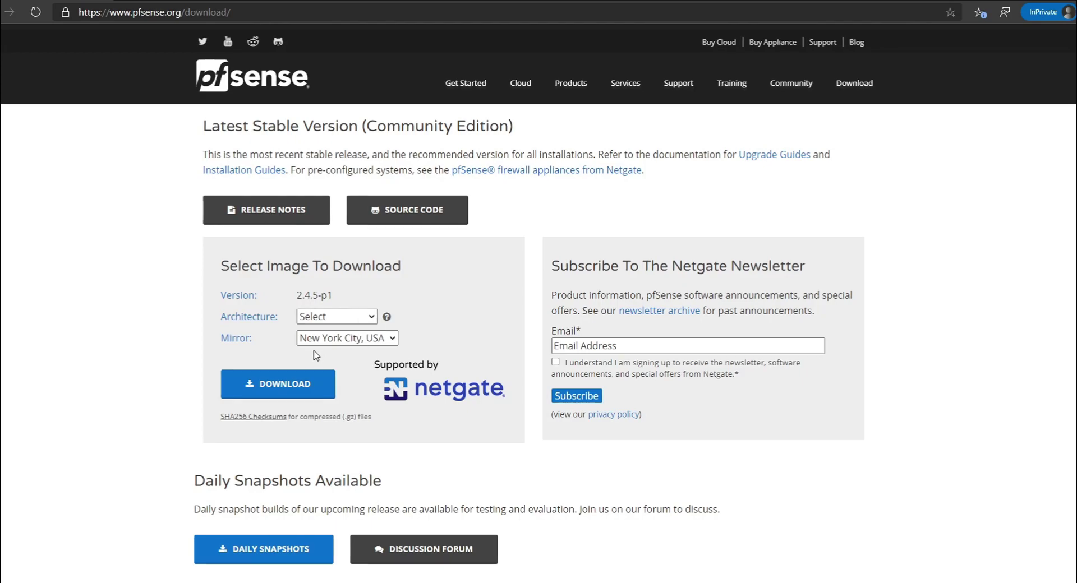
left_click(337, 316)
left_click(364, 329)
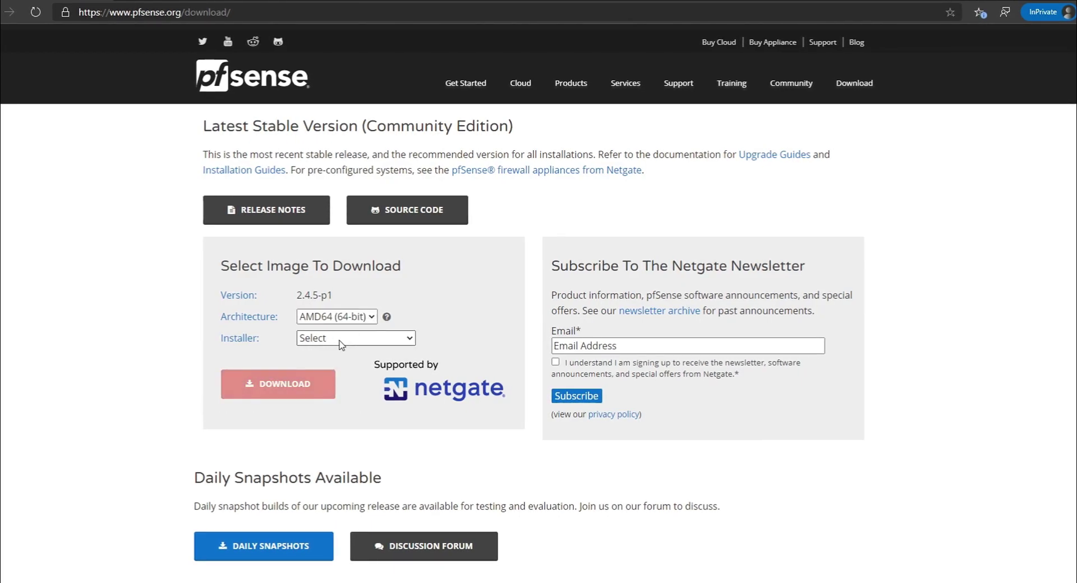
left_click(355, 338)
left_click(354, 370)
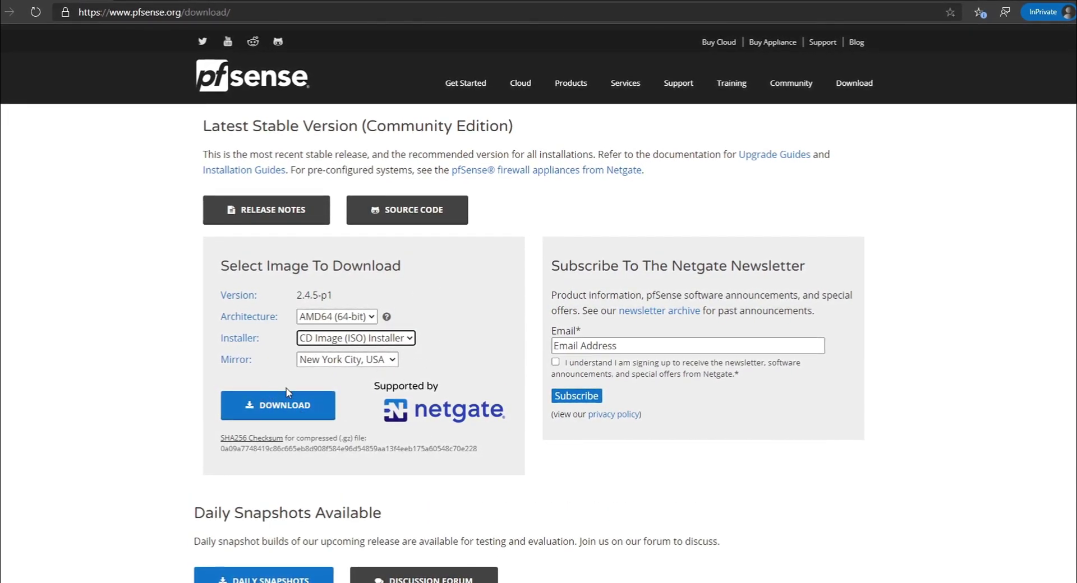
left_click(294, 415)
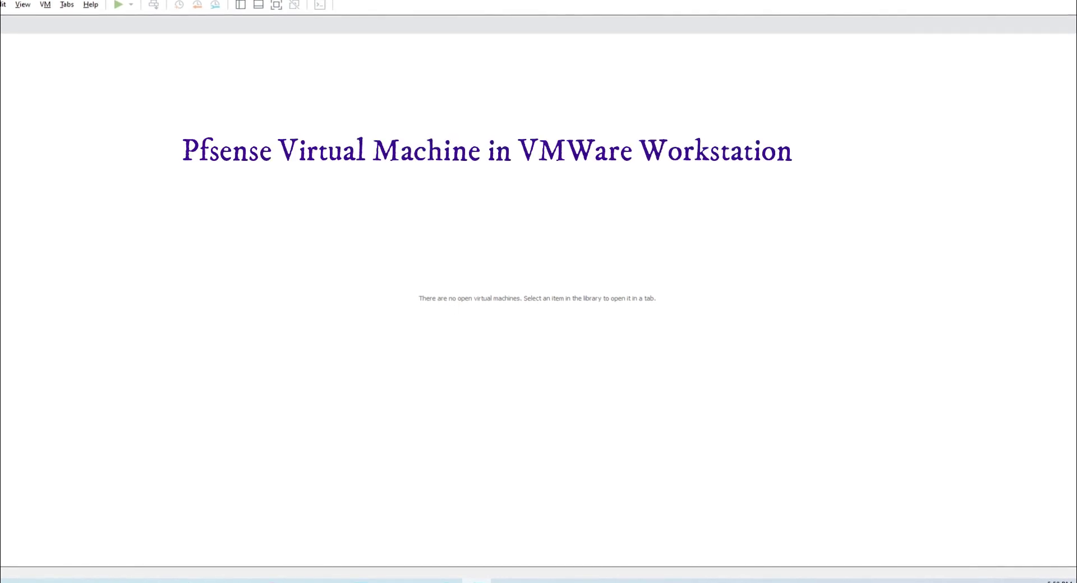
Start a new virtual machine that installs from the pfSense-CE-2.4.5-RELEASE-p1-amd64.iso image.
left_click(1, 4)
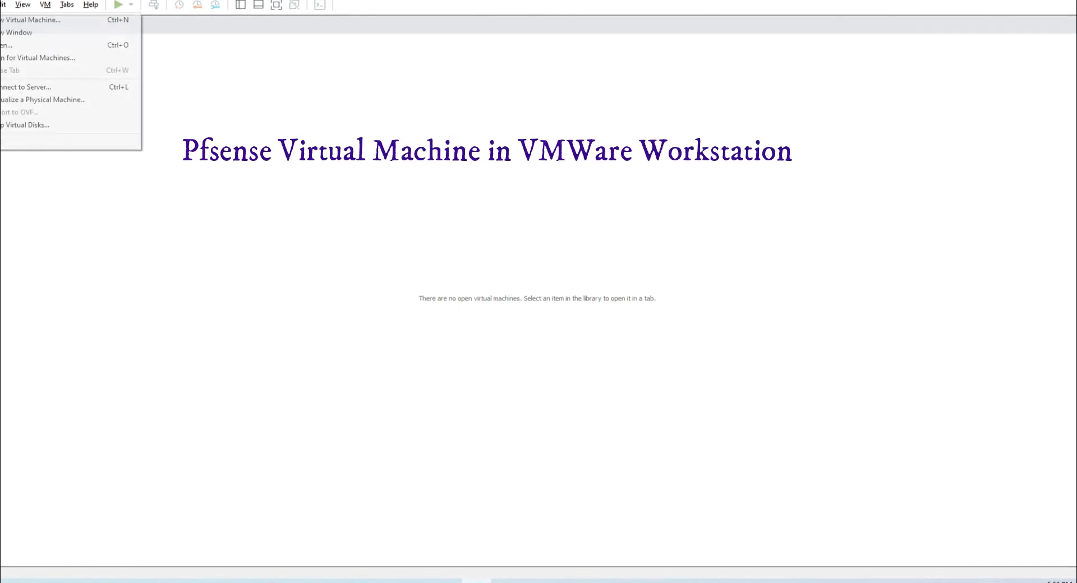
key("Up")
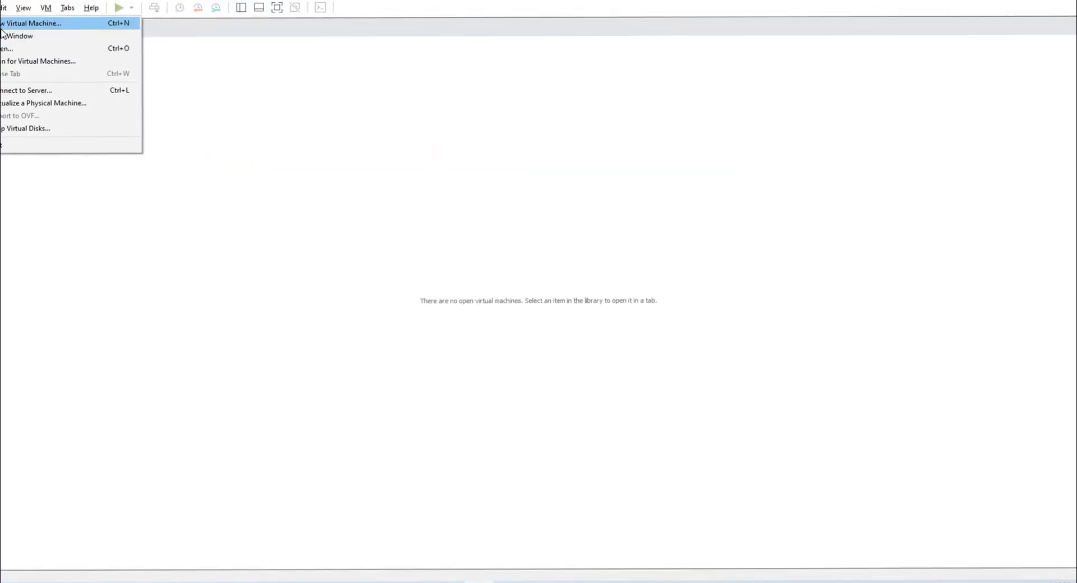
key("Return")
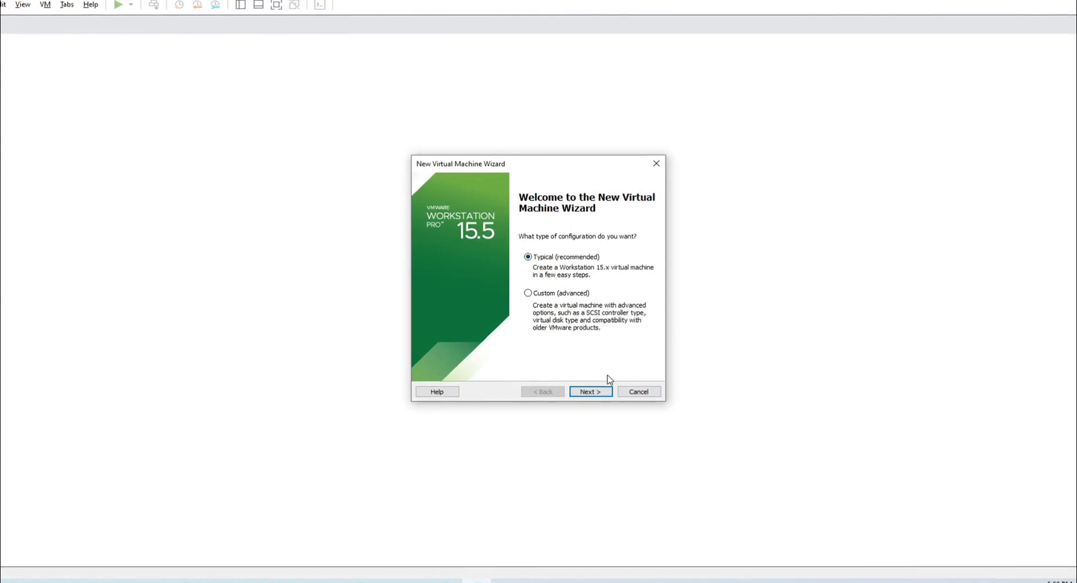
left_click(591, 392)
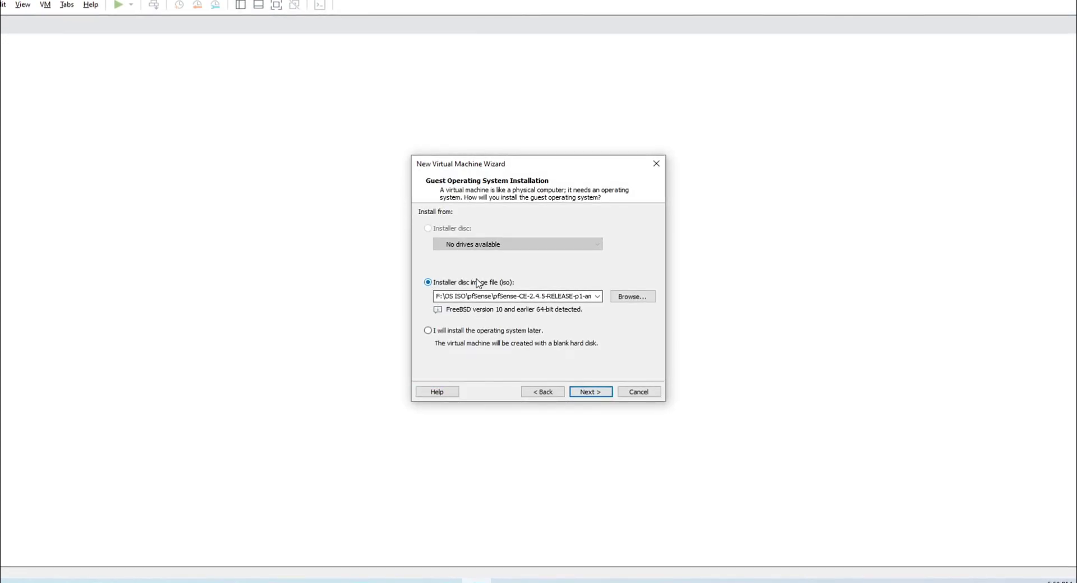
left_click(619, 299)
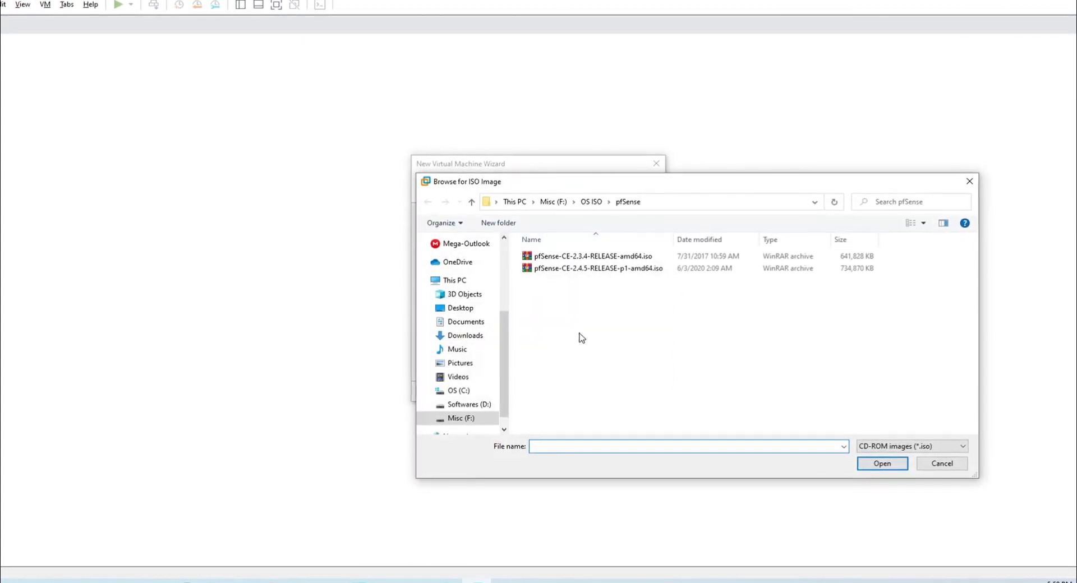
left_click(573, 271)
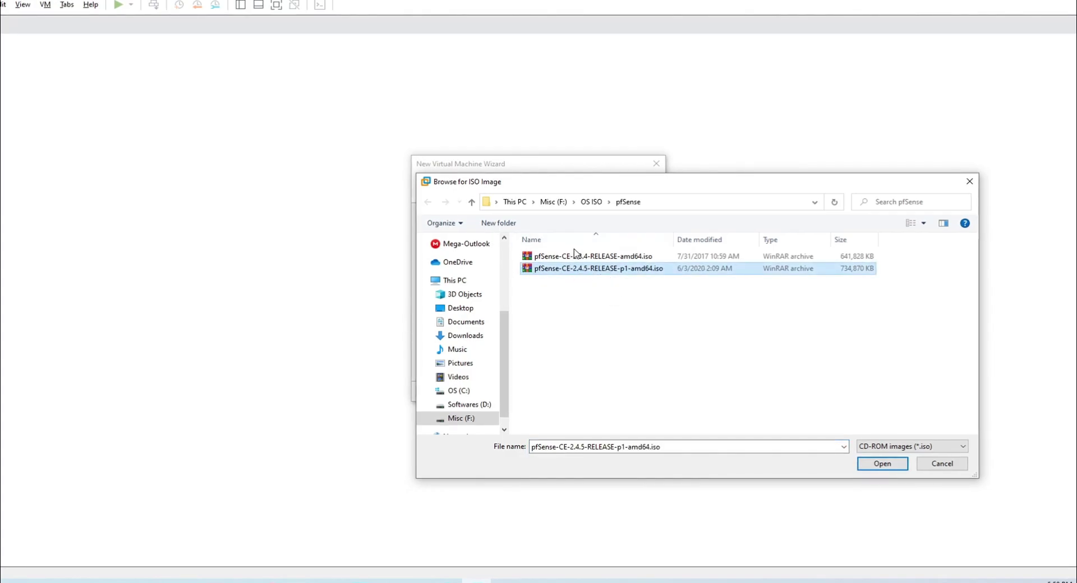
left_click(893, 468)
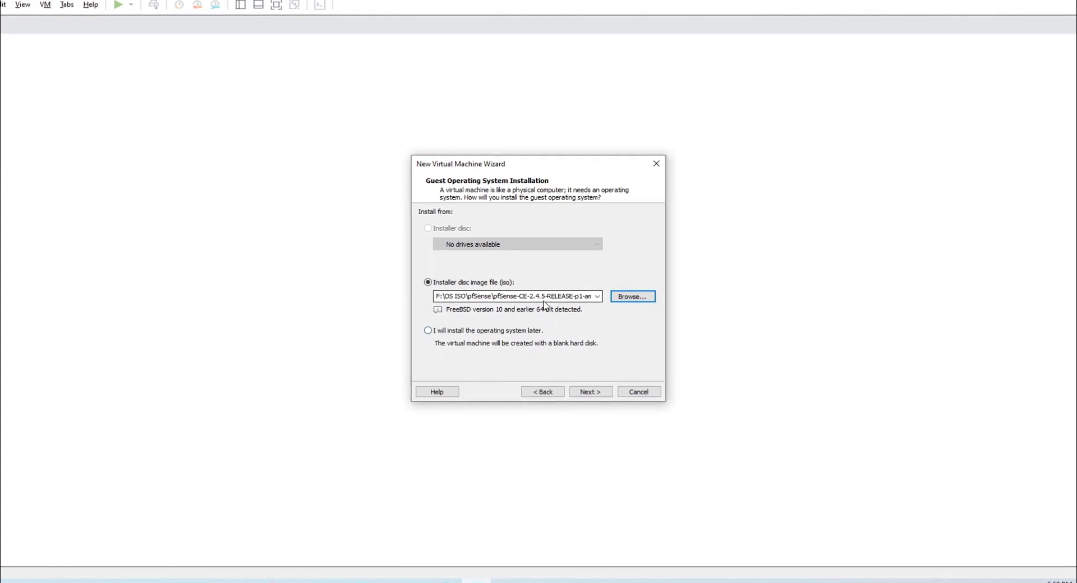
Name the VM pfsense and store it in a new folder, F:\VirtualMachines\pf.
left_click(589, 391)
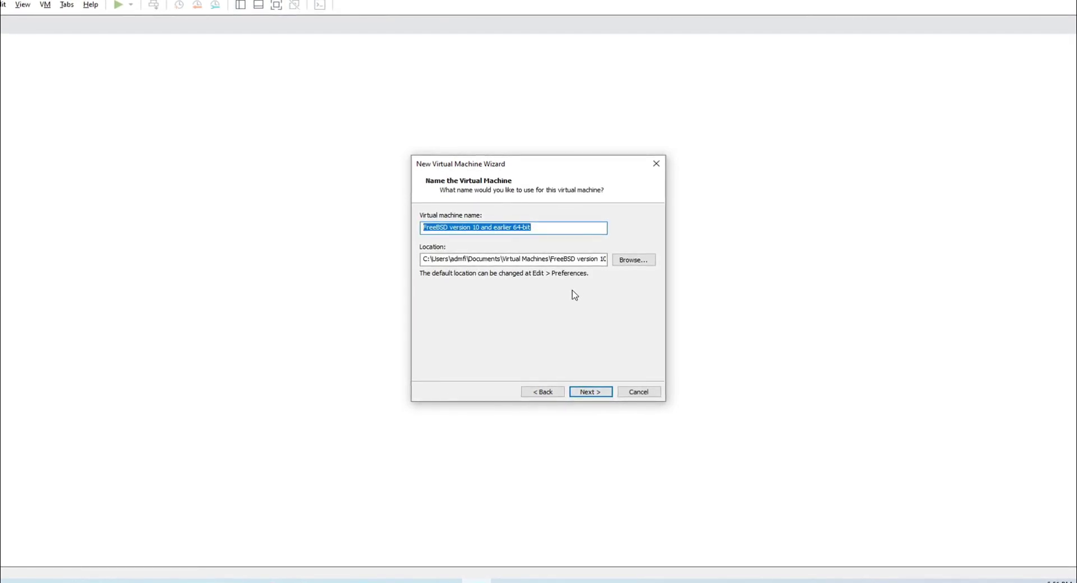
type("pfsense")
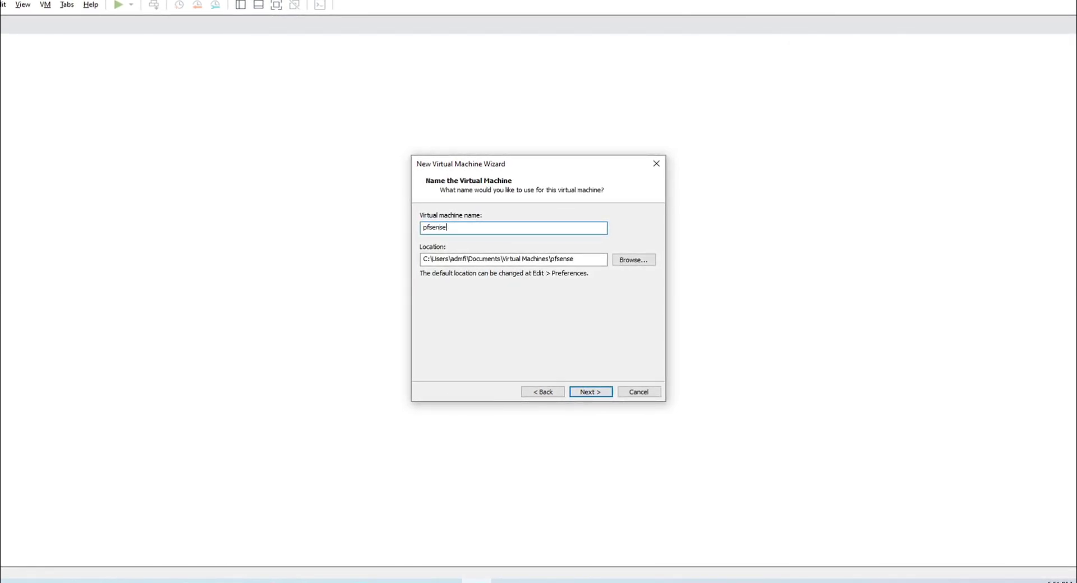
left_click(641, 260)
scroll(539, 286, "down", 3)
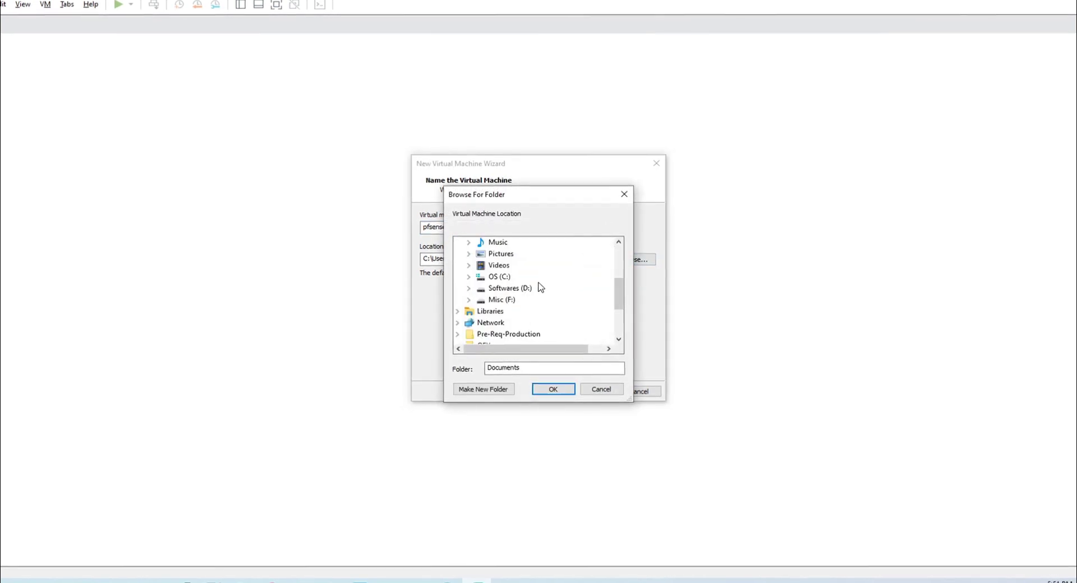
left_click(512, 300)
scroll(521, 336, "down", 3)
double_click(521, 334)
scroll(537, 307, "down", 3)
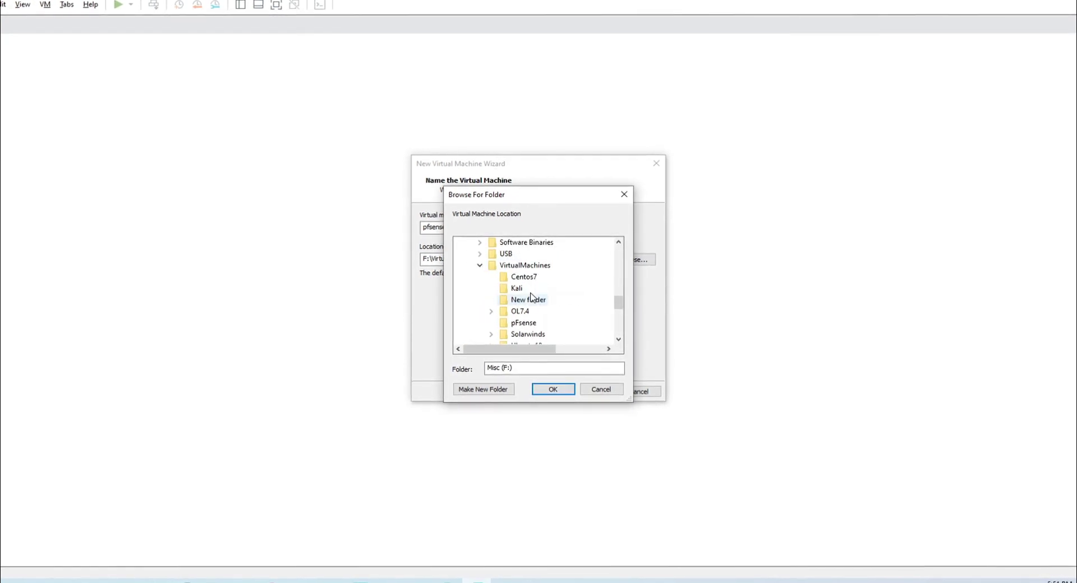
left_click(521, 266)
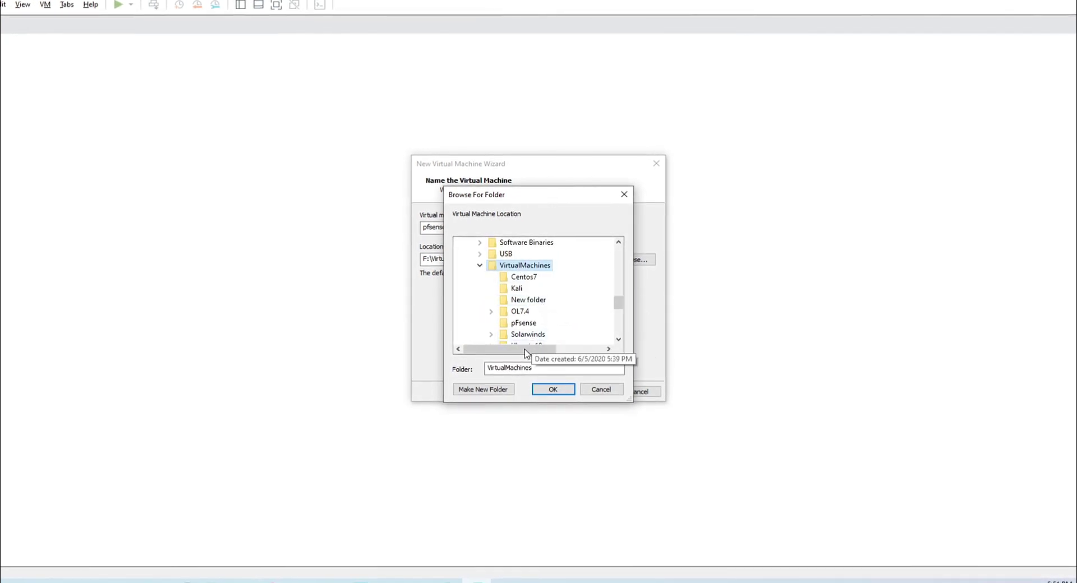
left_click(498, 390)
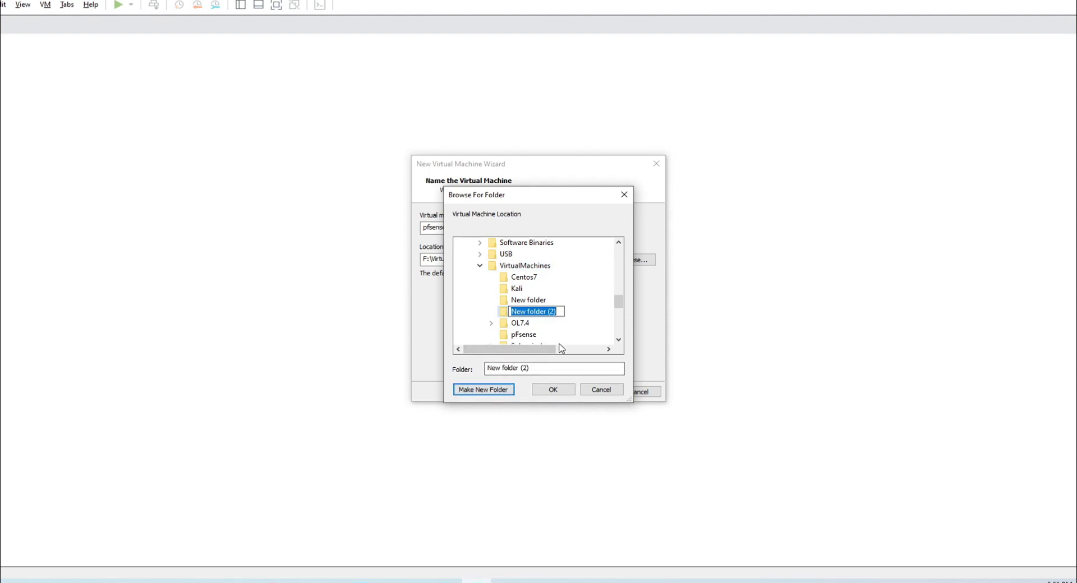
type("pf")
left_click(552, 390)
left_click(551, 390)
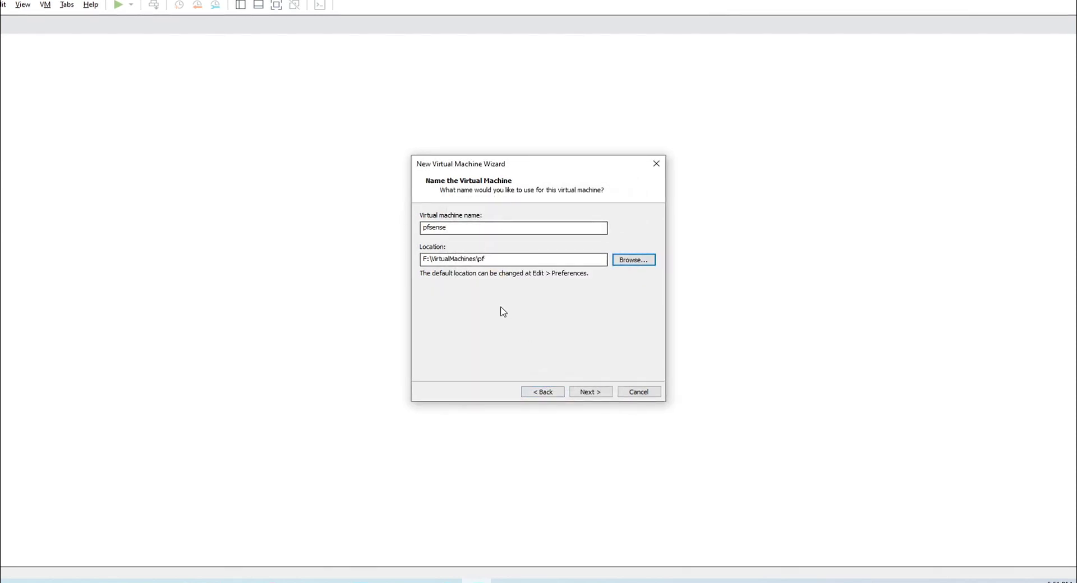
Accept the 20 GB disk size and go to the VM's hardware customization.
left_click(591, 391)
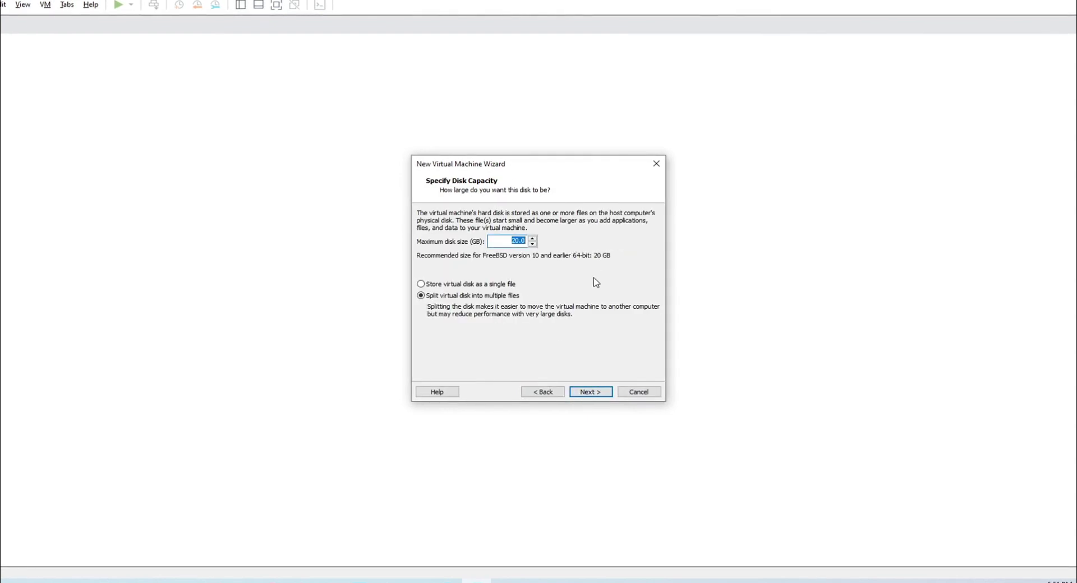
left_click(595, 394)
left_click(596, 394)
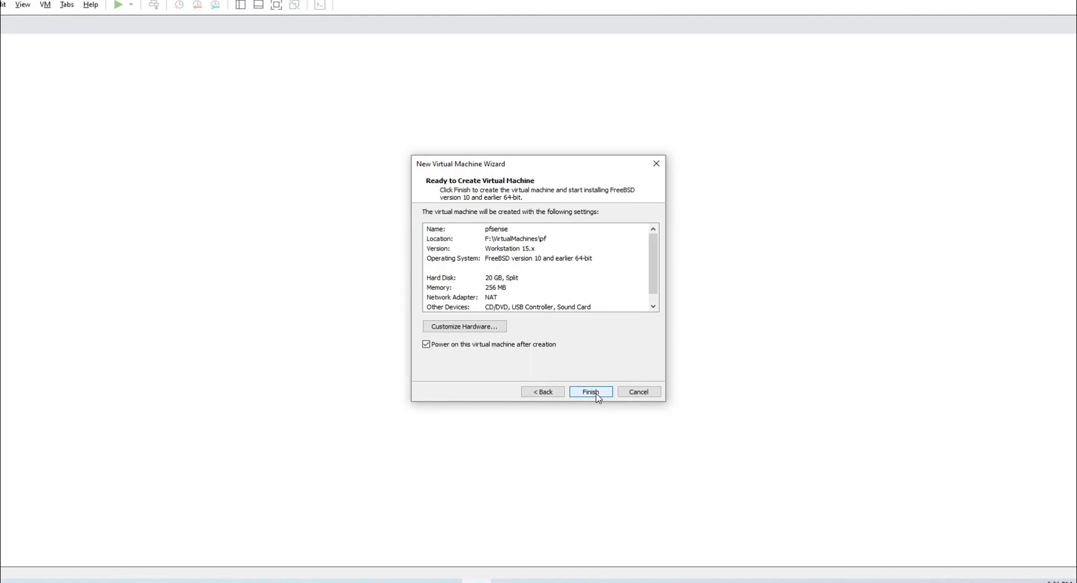
left_click(464, 326)
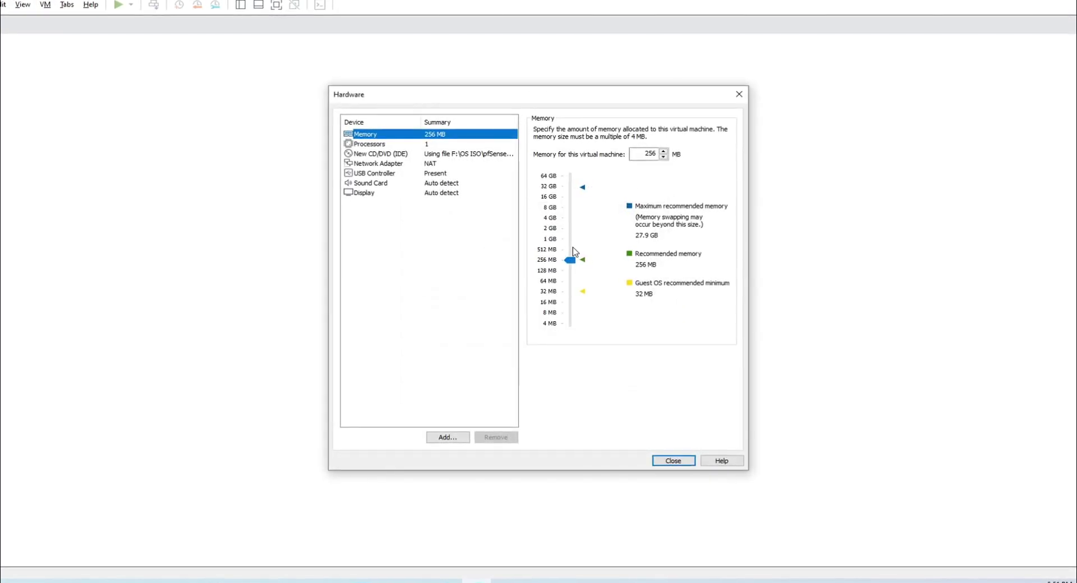
Set memory to 1024 MB and the network adapter to Bridged, then create and power on the VM.
left_click(550, 240)
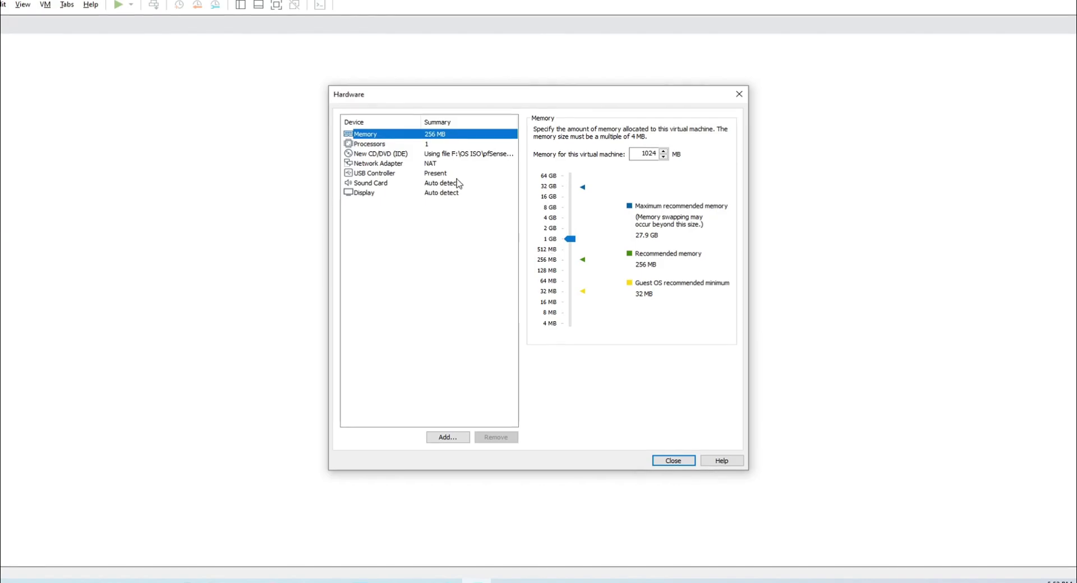
left_click(443, 145)
left_click(435, 163)
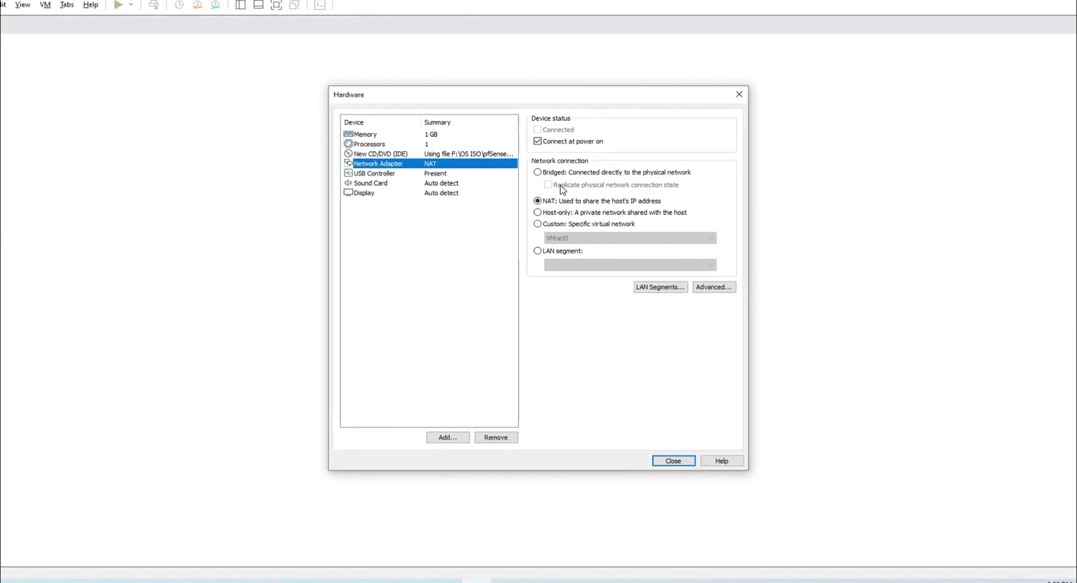
left_click(538, 173)
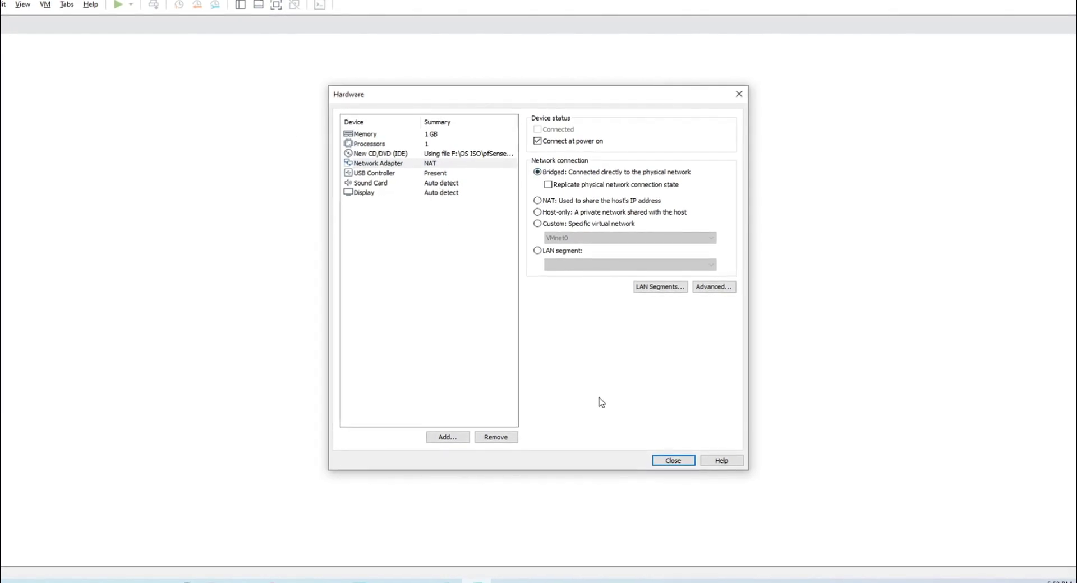
left_click(689, 461)
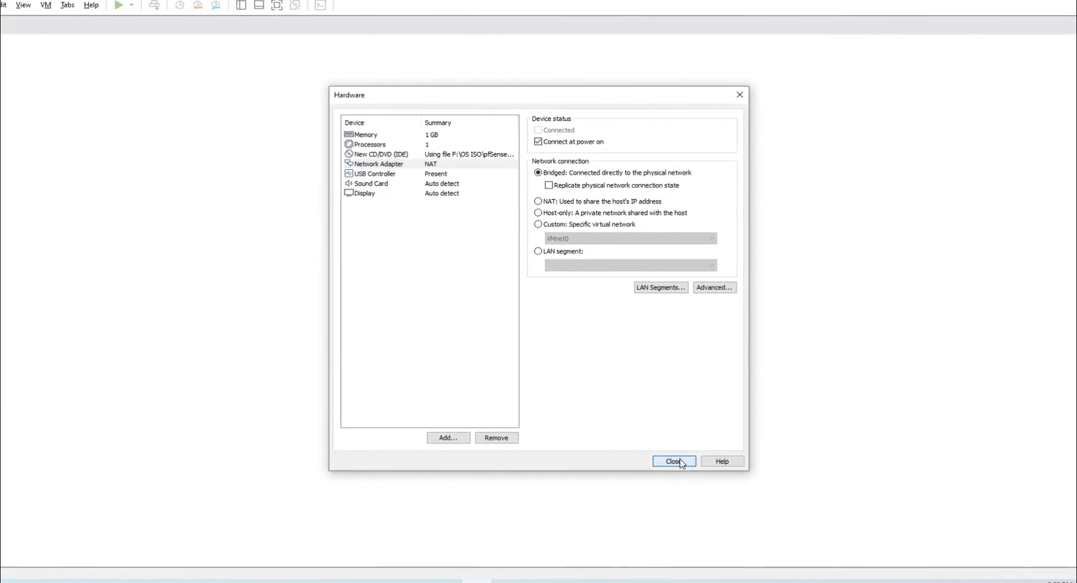
left_click(602, 393)
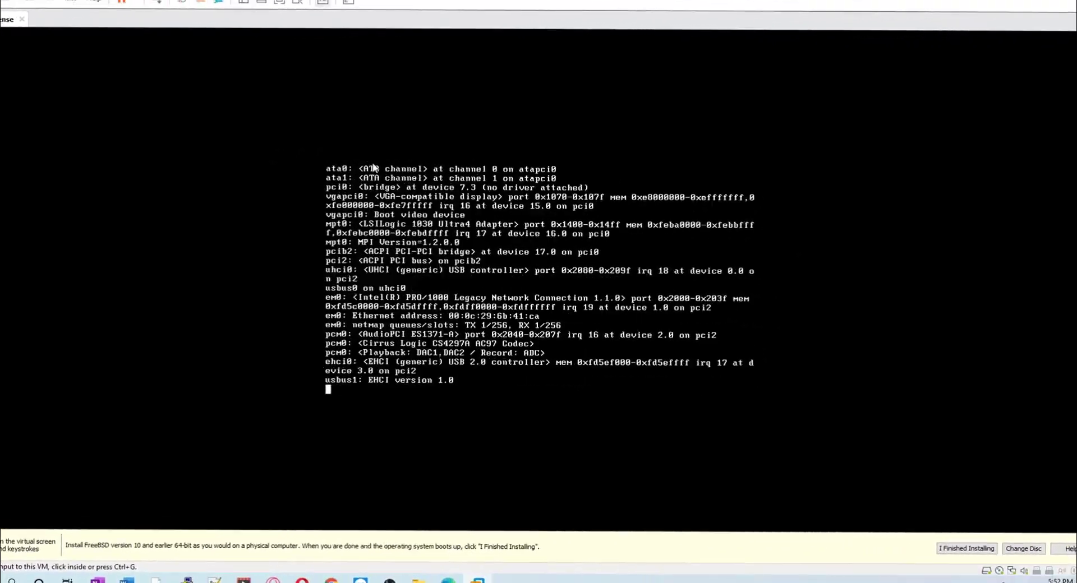
Install pfSense with the default keymap and Auto (UFS) partitioning, skip the shell, and reboot.
left_click(516, 305)
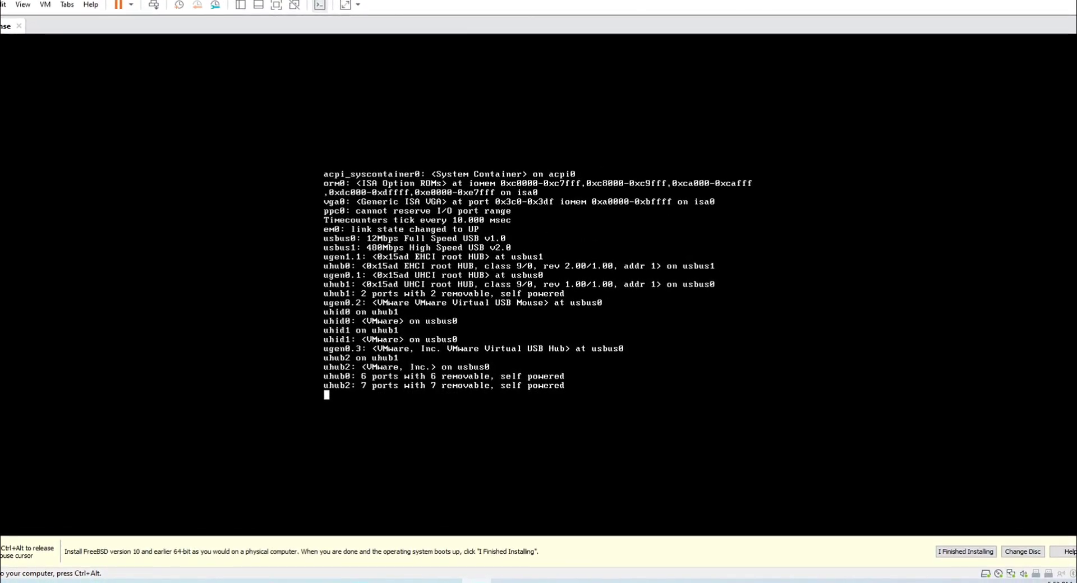
key("Return")
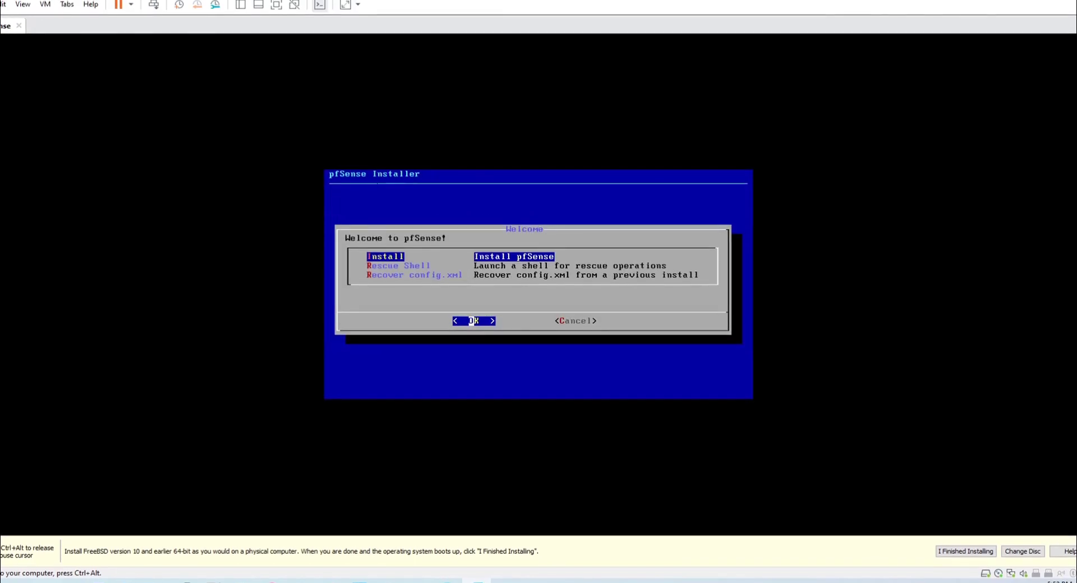
key("Return")
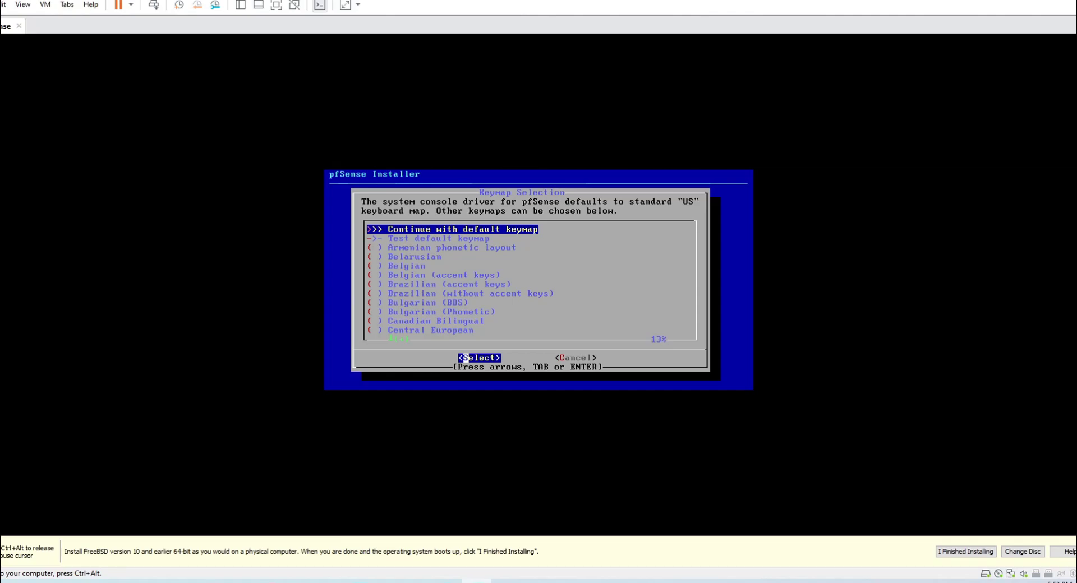
key("Return")
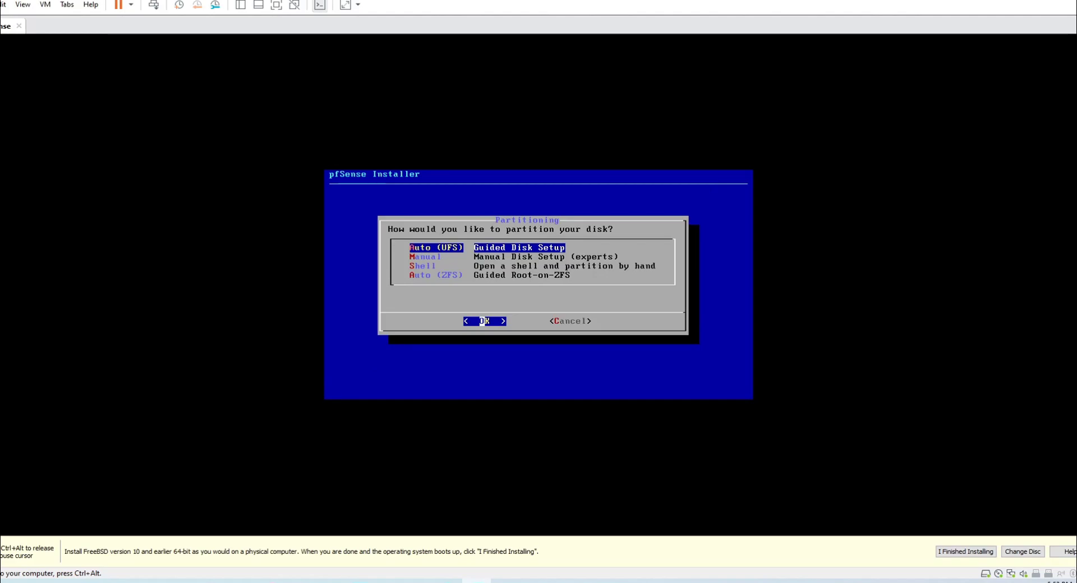
key("Return")
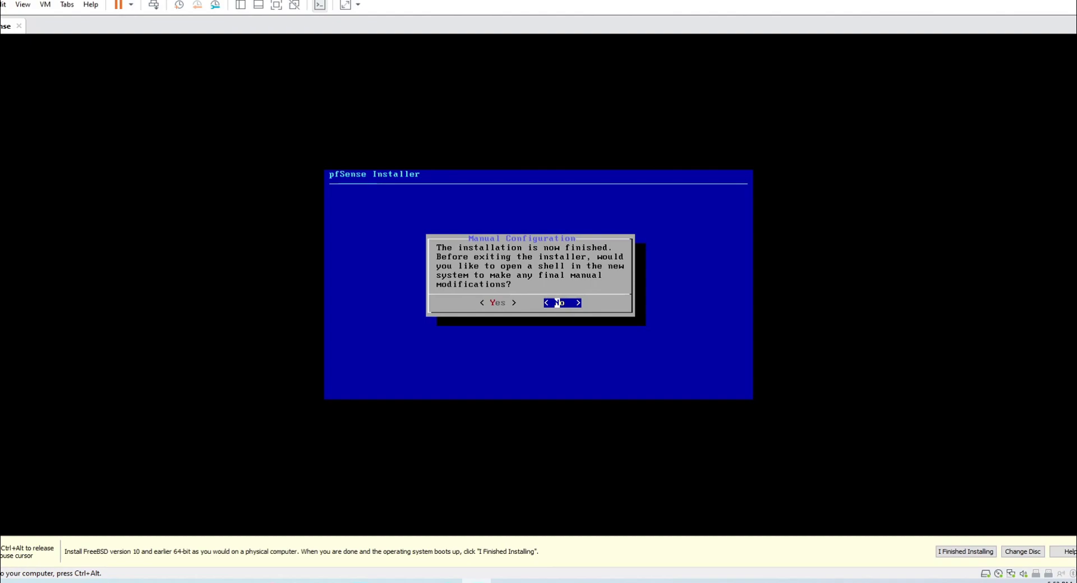
key("Return")
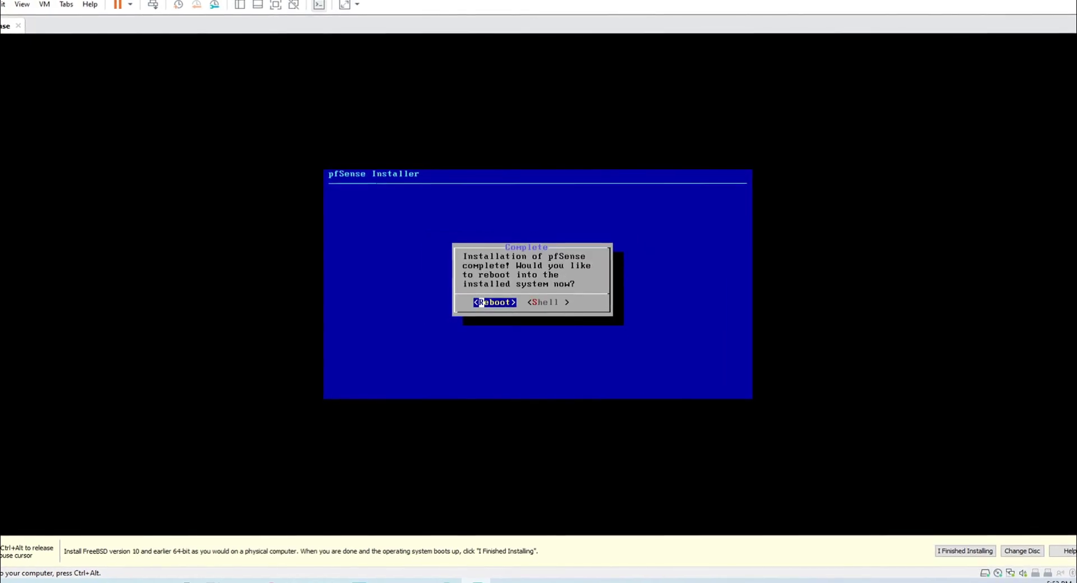
key("Return")
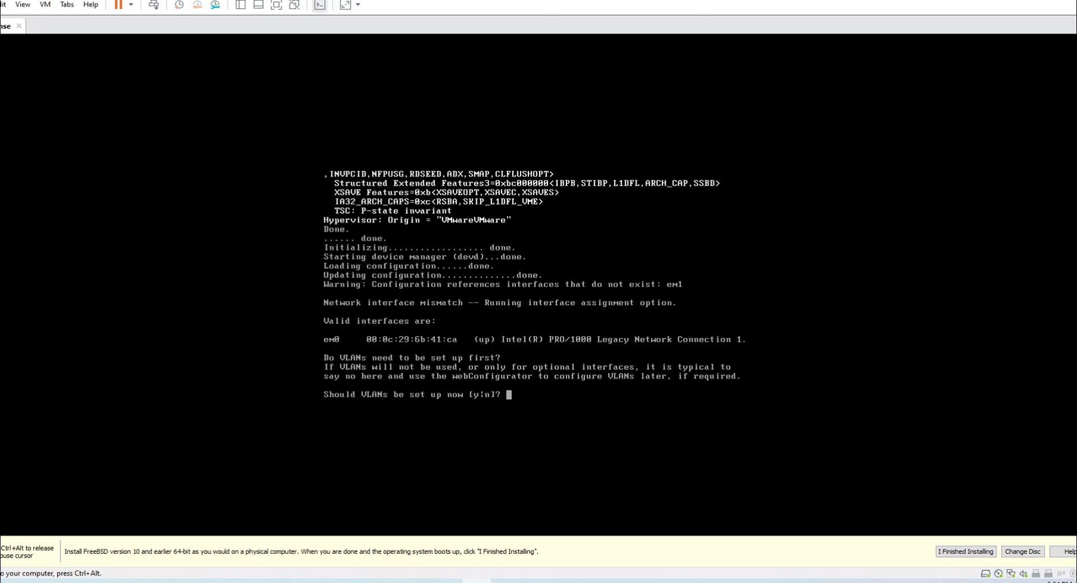
Decline VLANs, assign em0 as the WAN interface with no LAN, and confirm with y.
type("n")
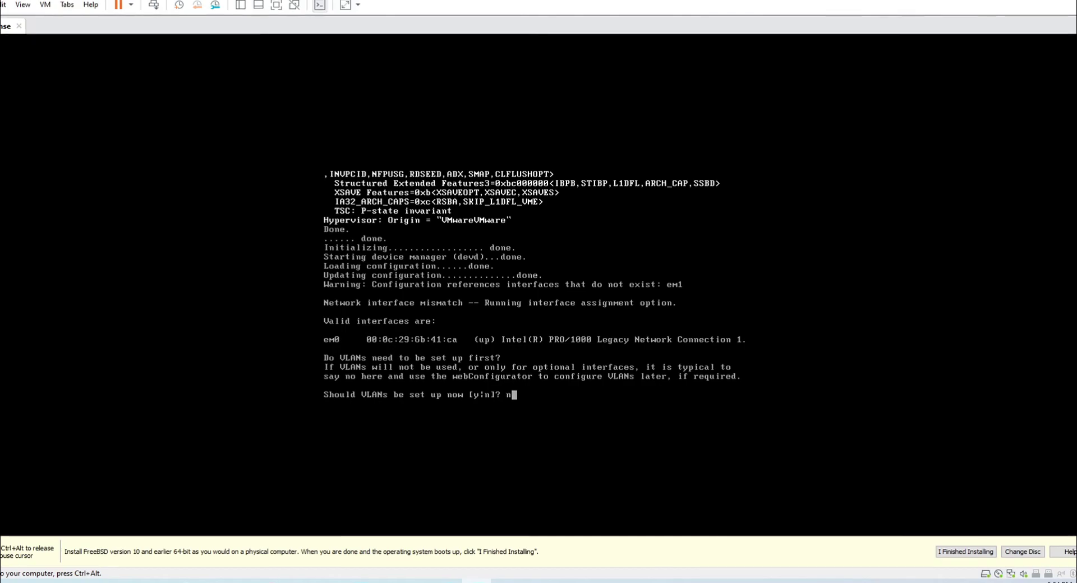
key("Return")
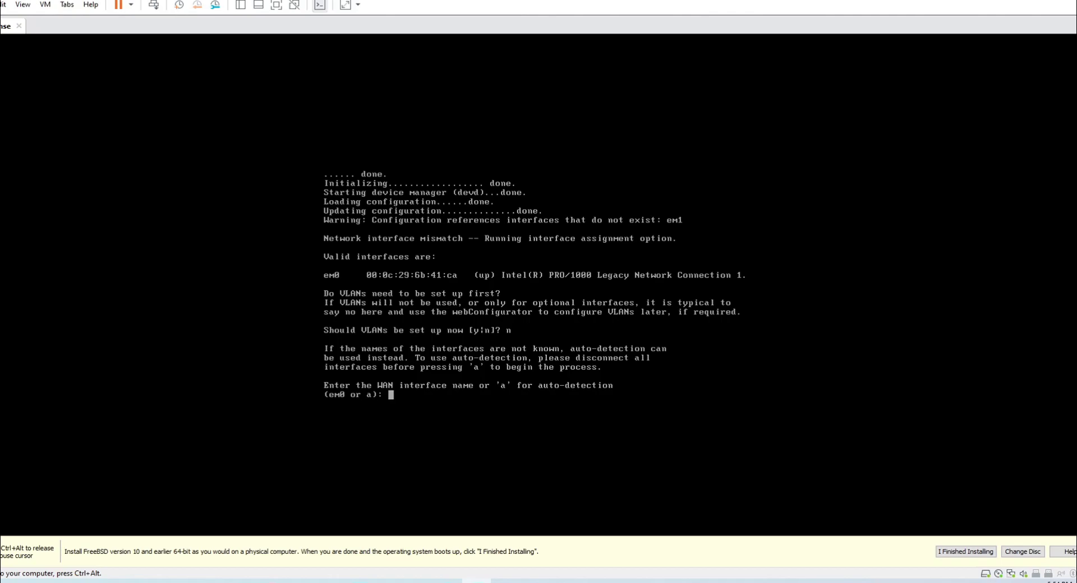
type("em0")
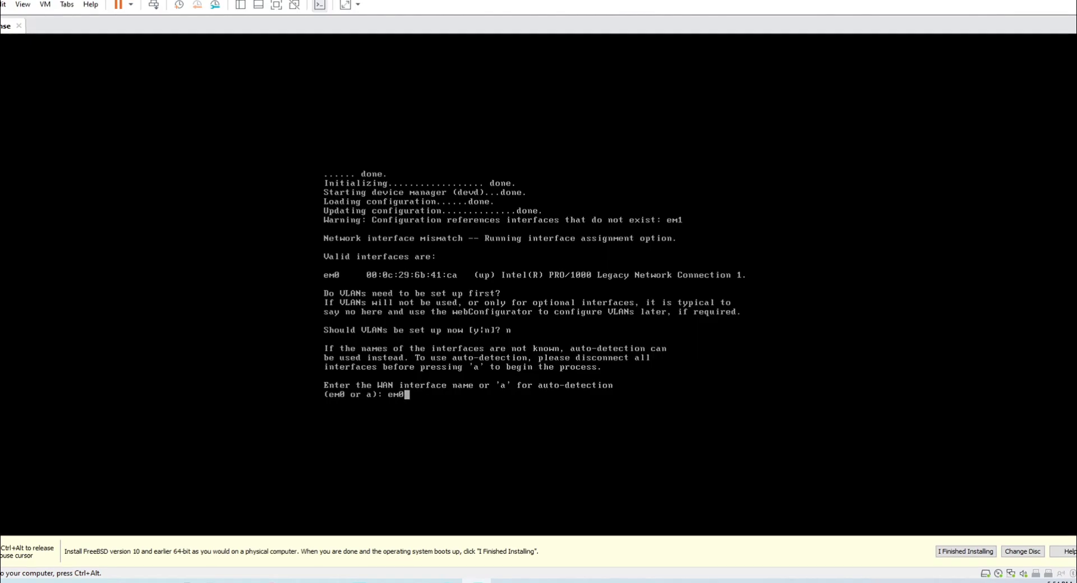
key("Return")
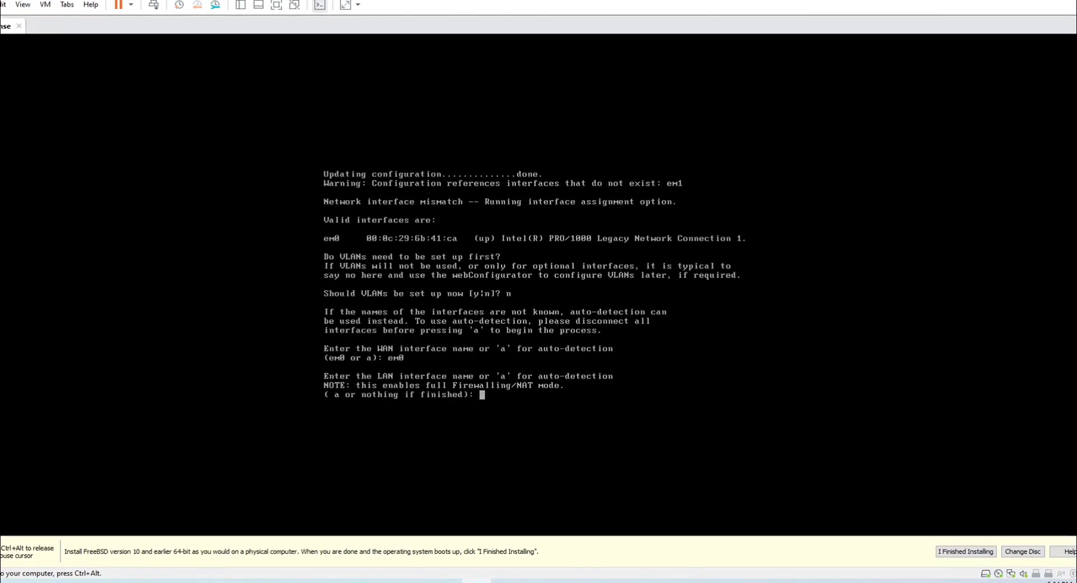
key("Return")
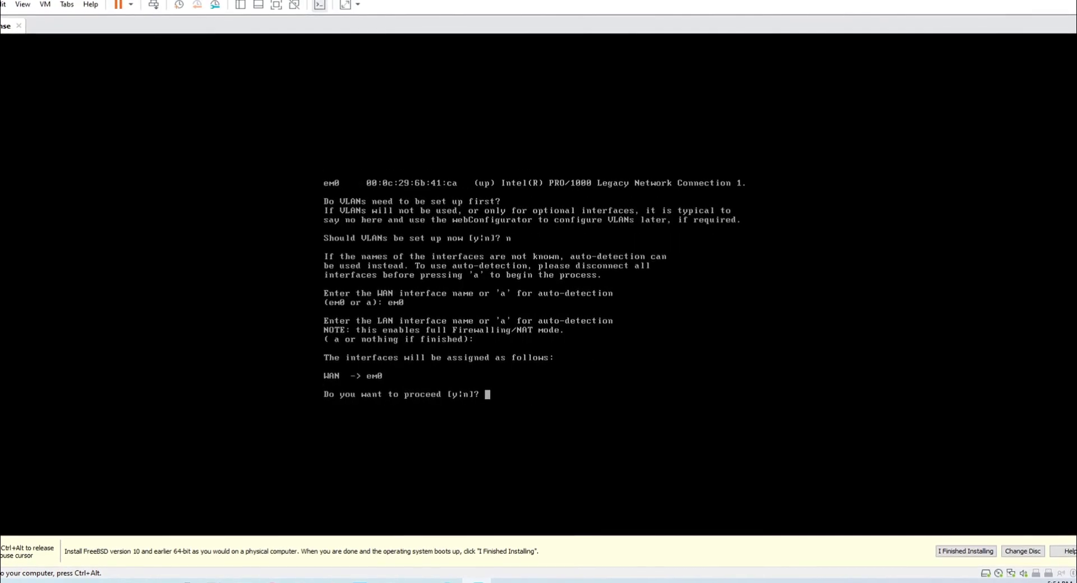
type("y")
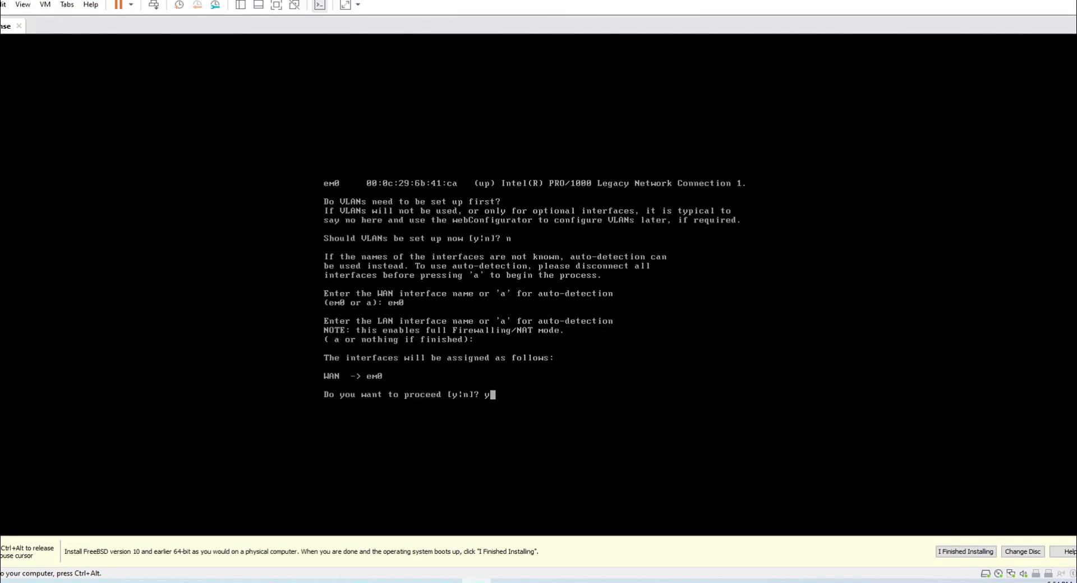
key("Return")
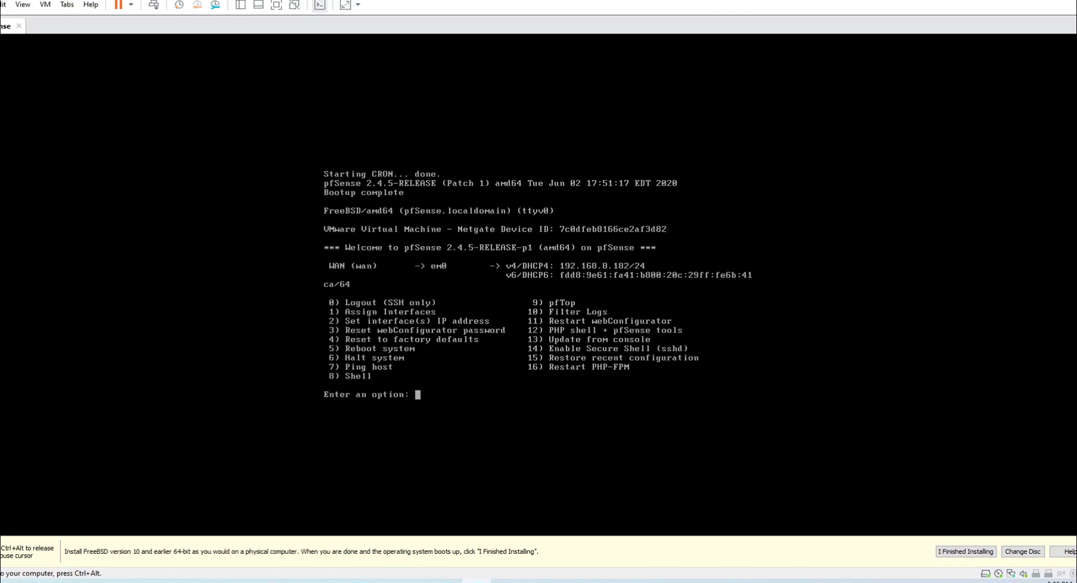
Through console option 2, set the WAN to static 192.168.8.5/24 with gateway 192.168.8.1.
key("ctrl+alt")
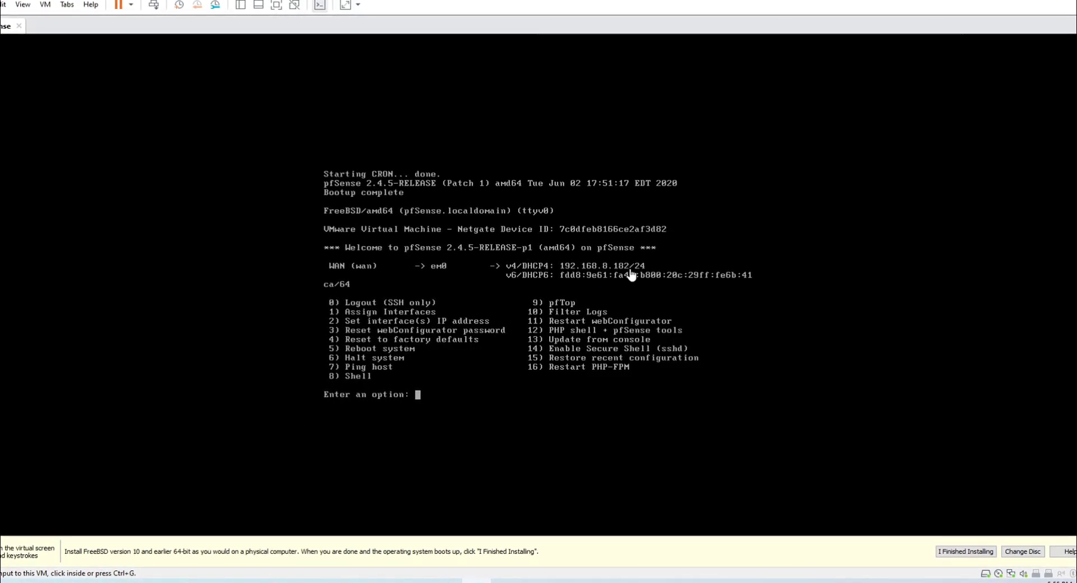
left_click(488, 352)
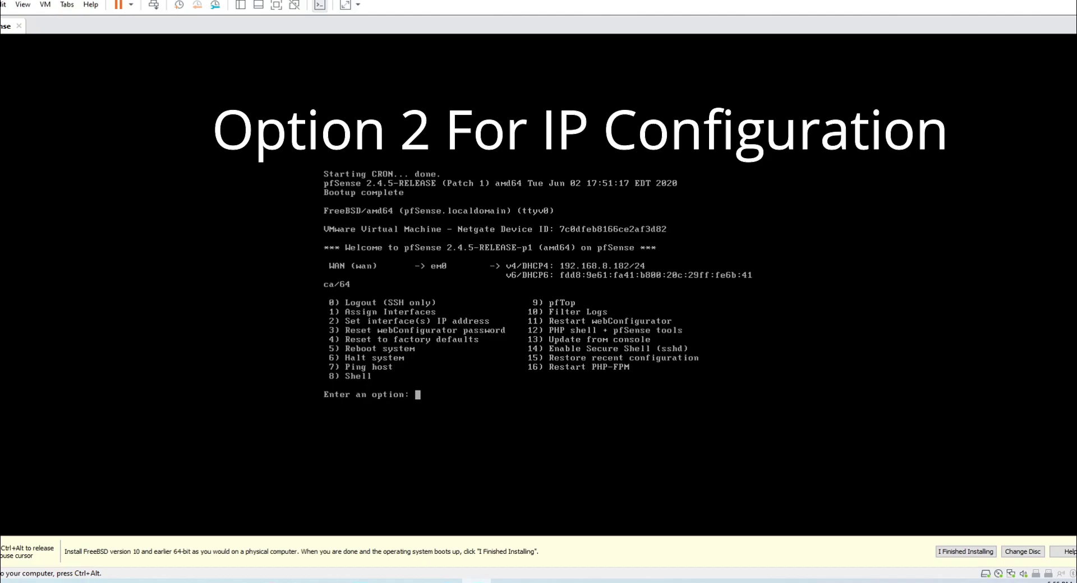
type("2")
key("Return")
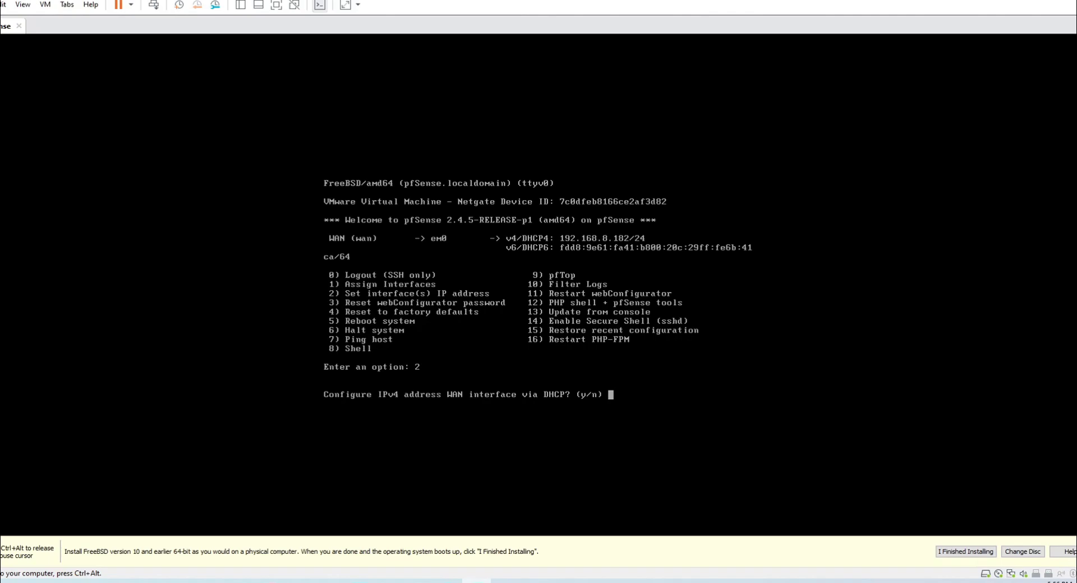
type("n")
key("Return")
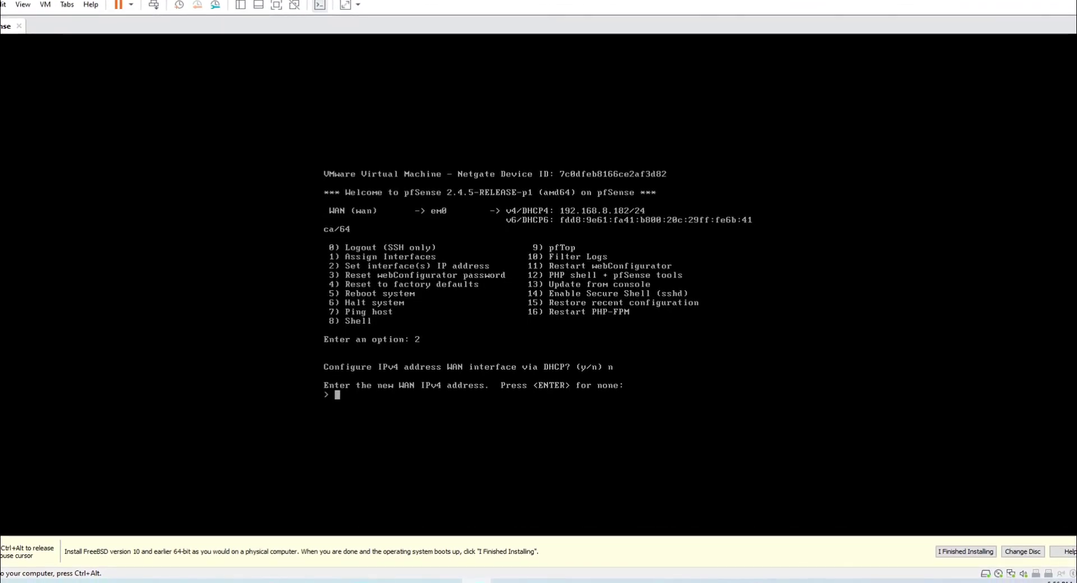
type("192.168.")
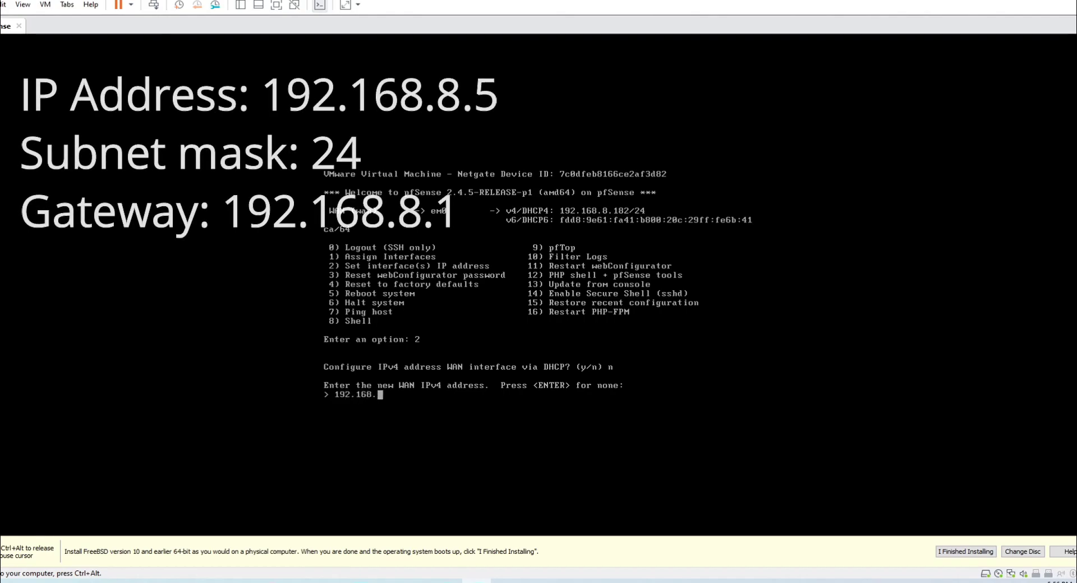
type("8.5")
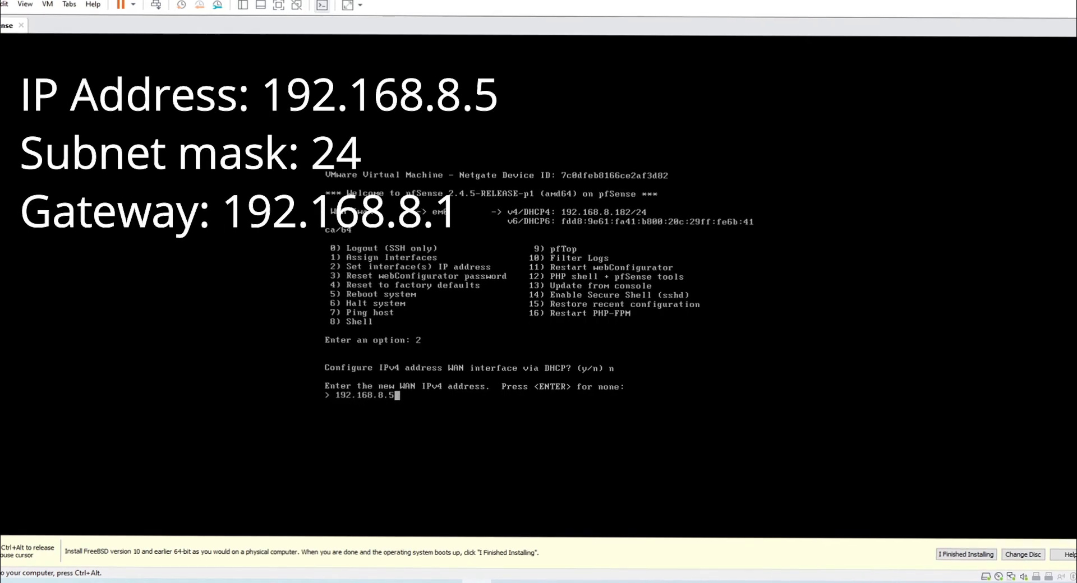
key("Return")
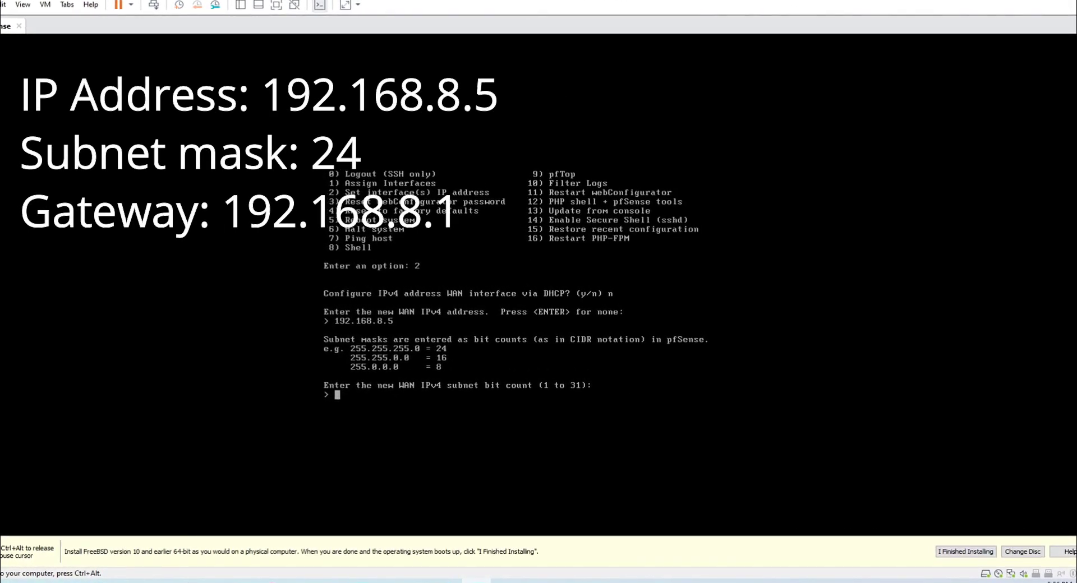
type("24")
key("Return")
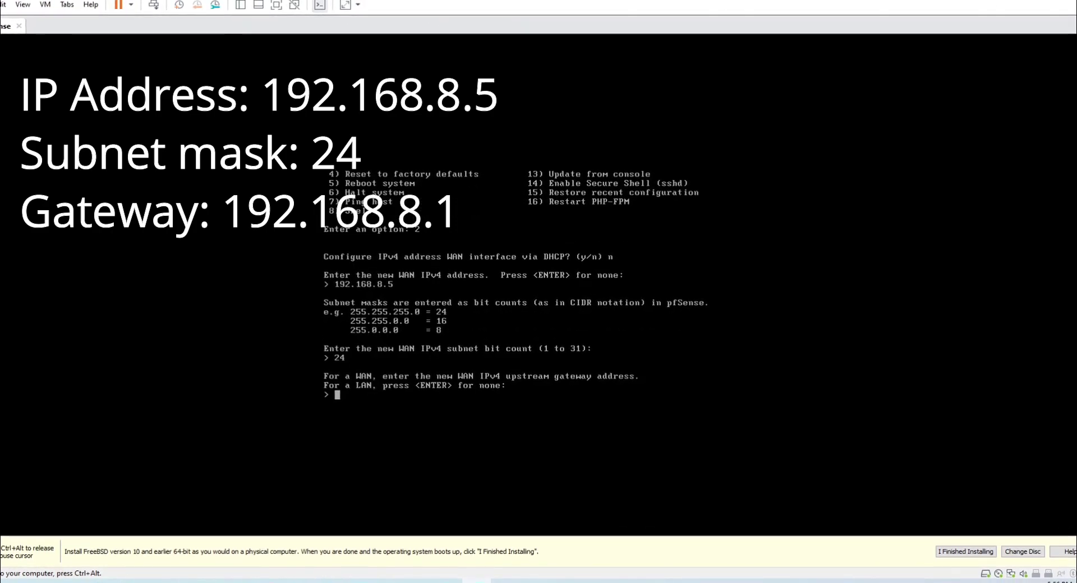
type("192.168.8.1")
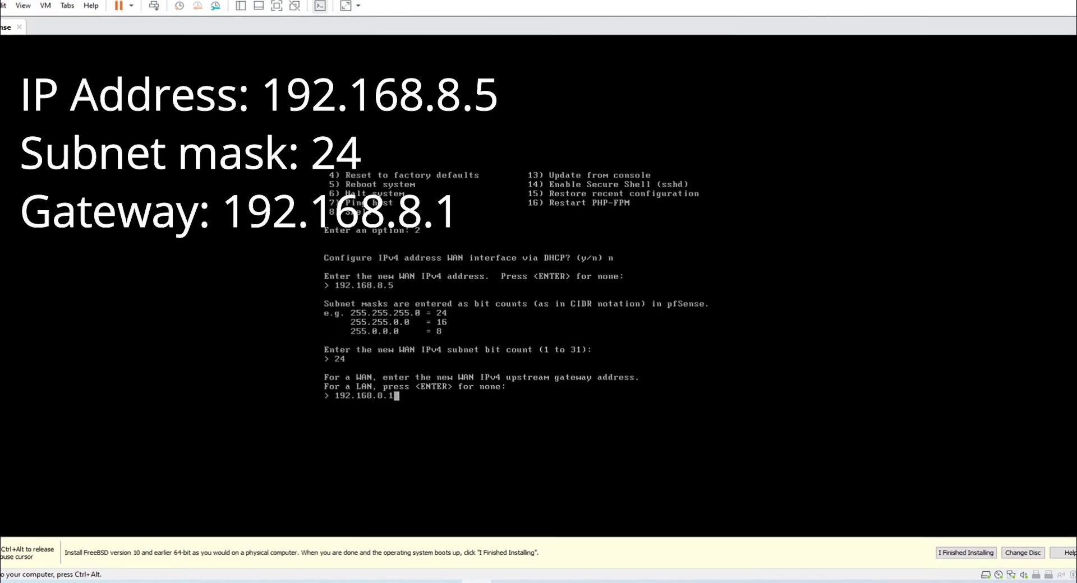
key("Return")
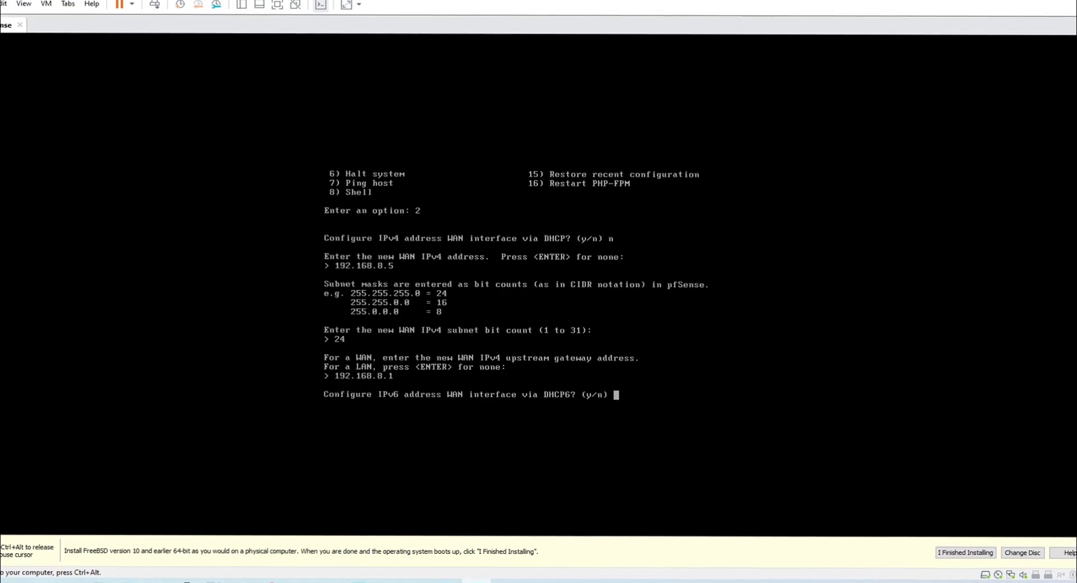
Decline DHCP6, leave IPv6 blank, skip the WAN DHCP server, and keep HTTPS.
type("n")
key("Return")
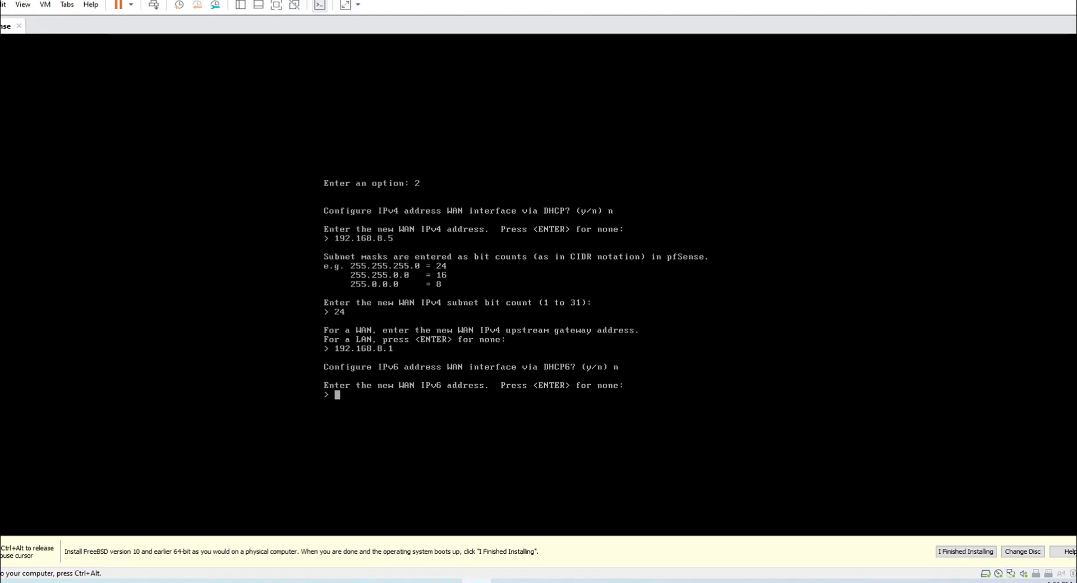
key("Return")
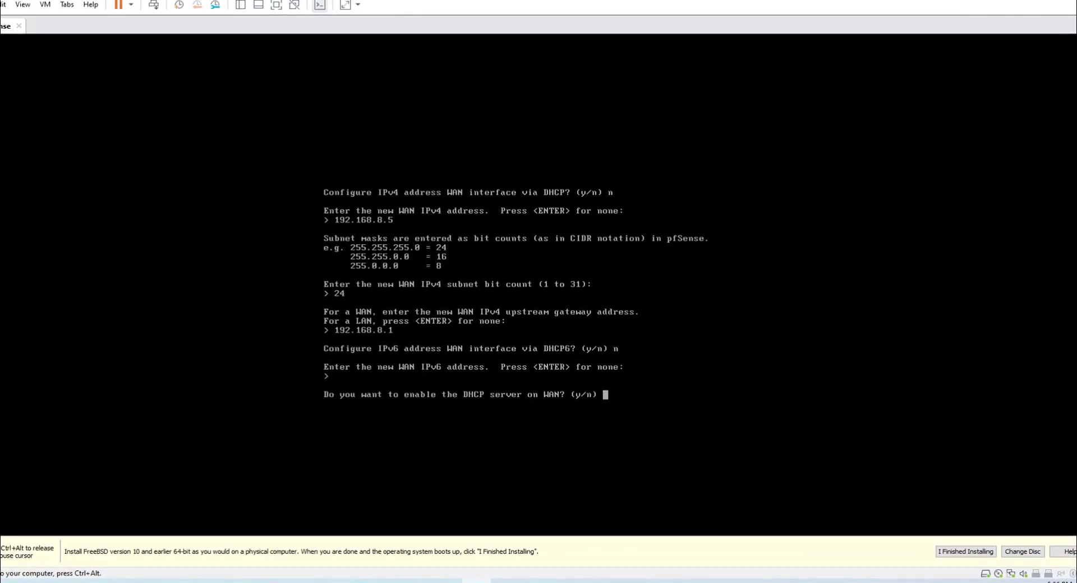
type("n")
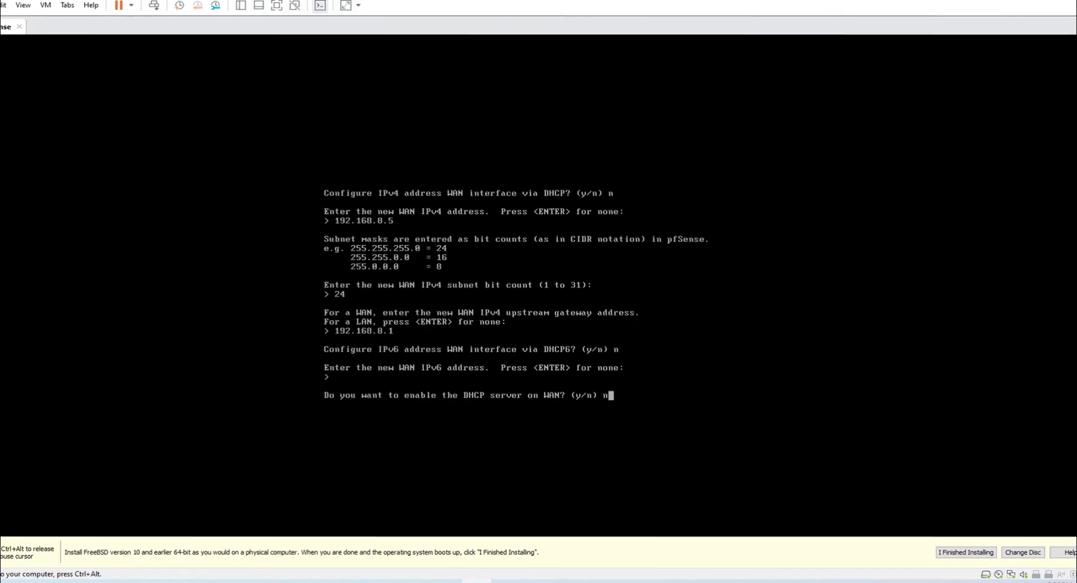
key("Return")
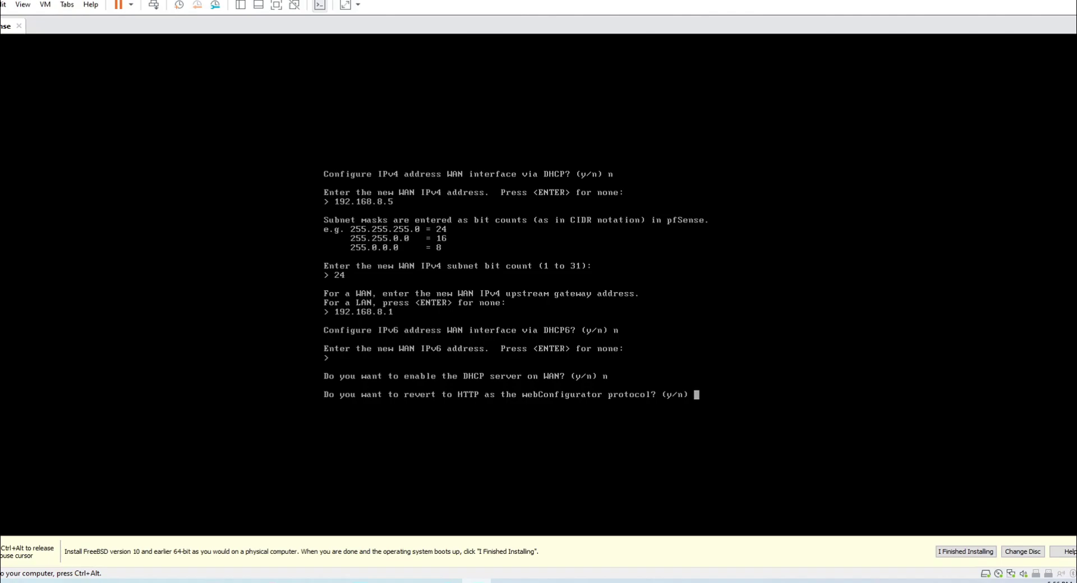
type("n")
key("Return")
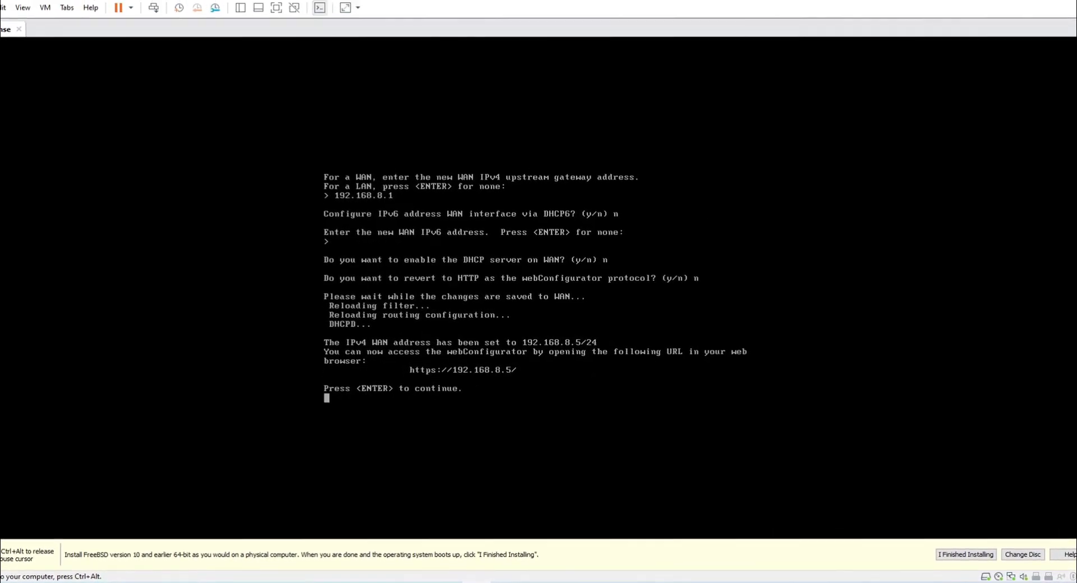
key("Return")
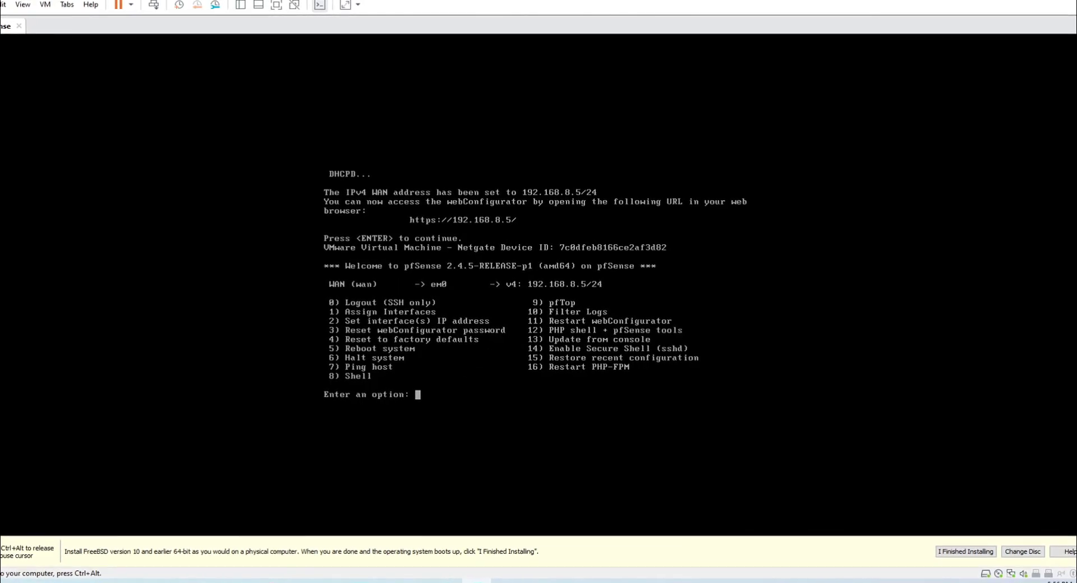
key("ctrl+alt")
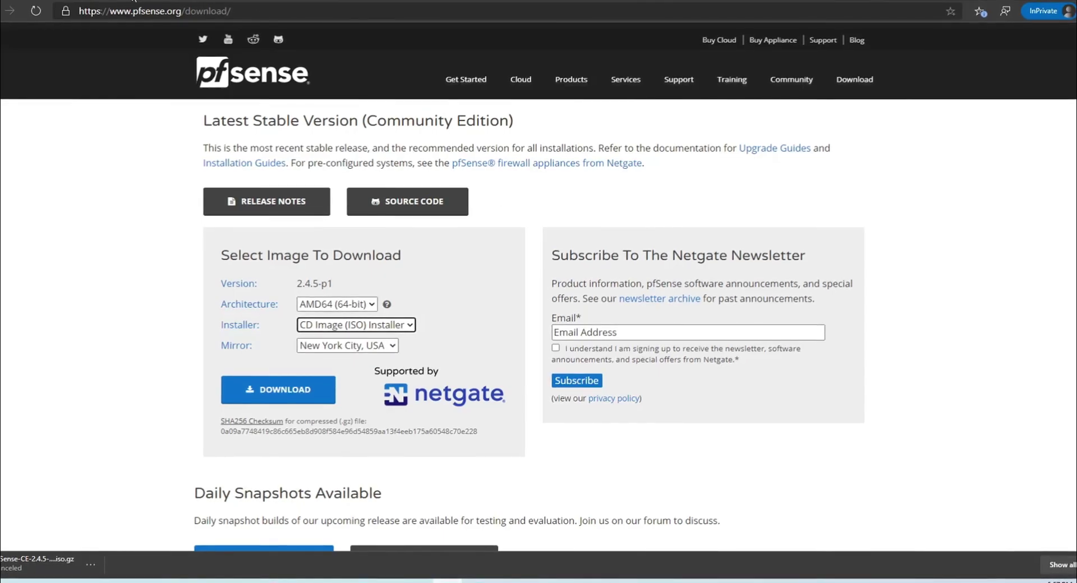
key("ctrl+t")
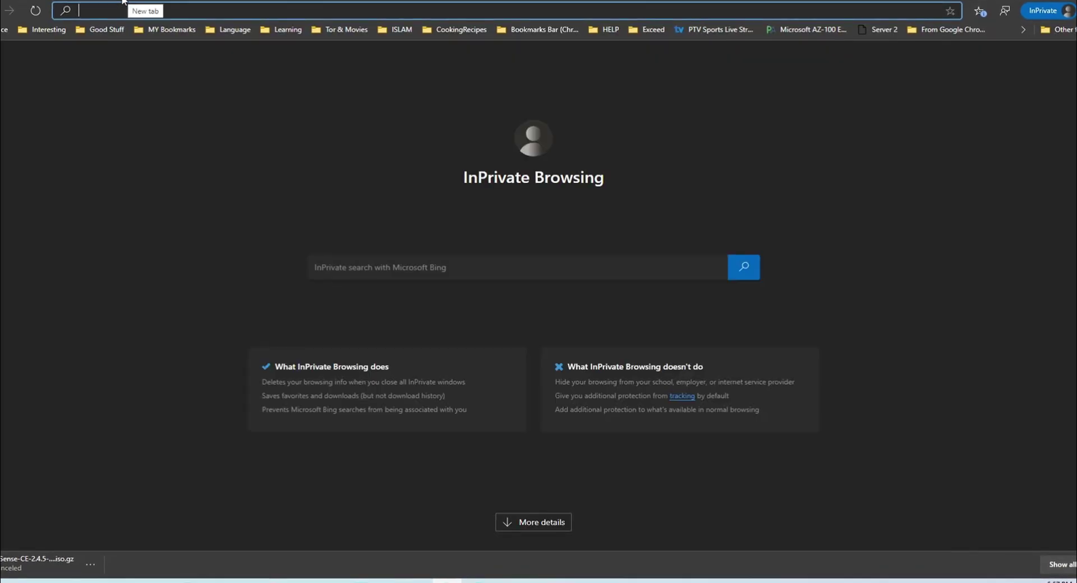
type("https://")
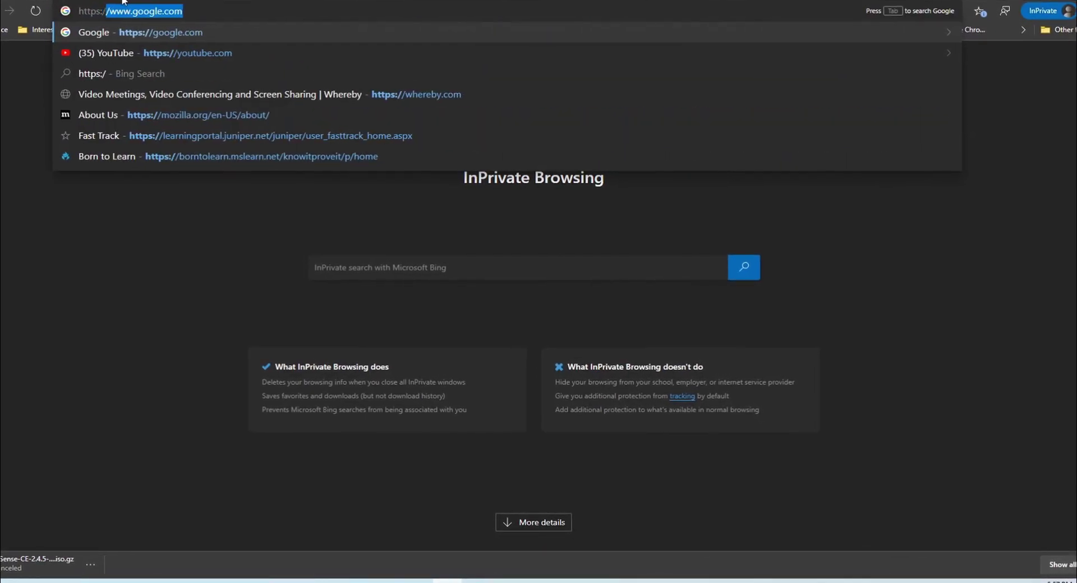
type(".168.8.5")
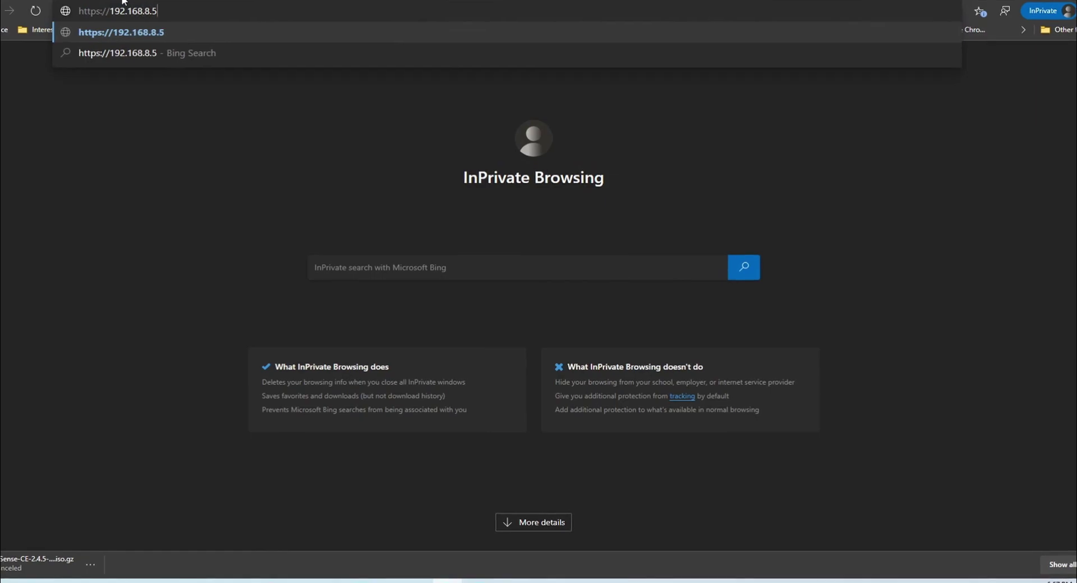
key("Return")
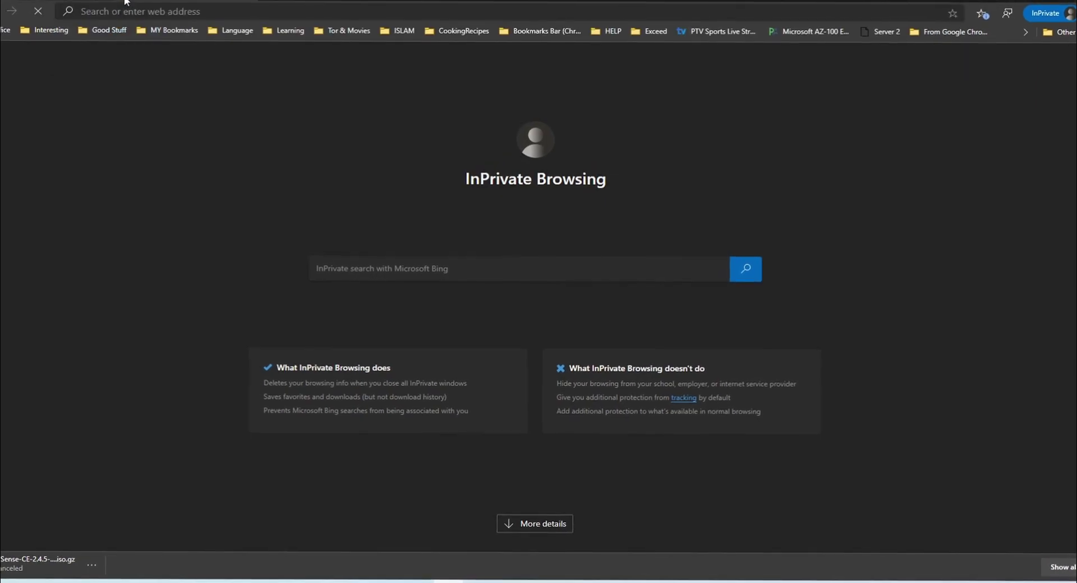
left_click(393, 275)
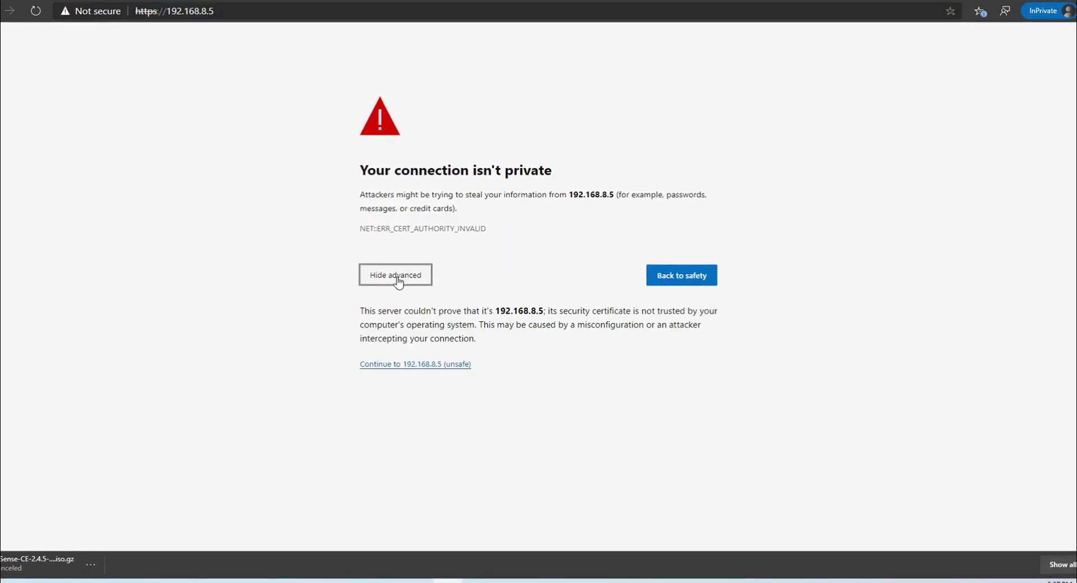
left_click(455, 366)
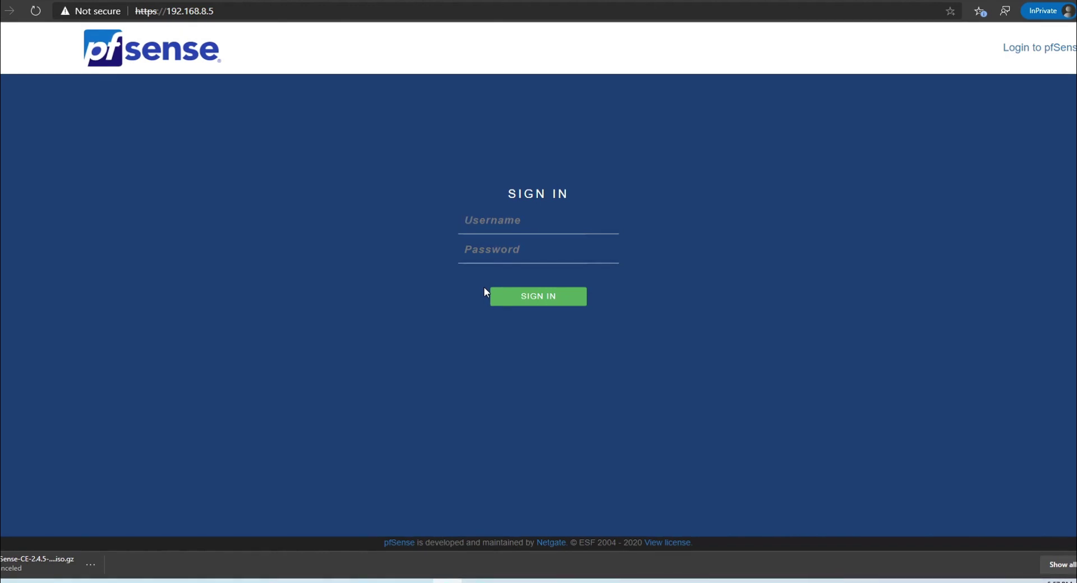
Sign in to the webConfigurator as admin with the default password.
type("admin")
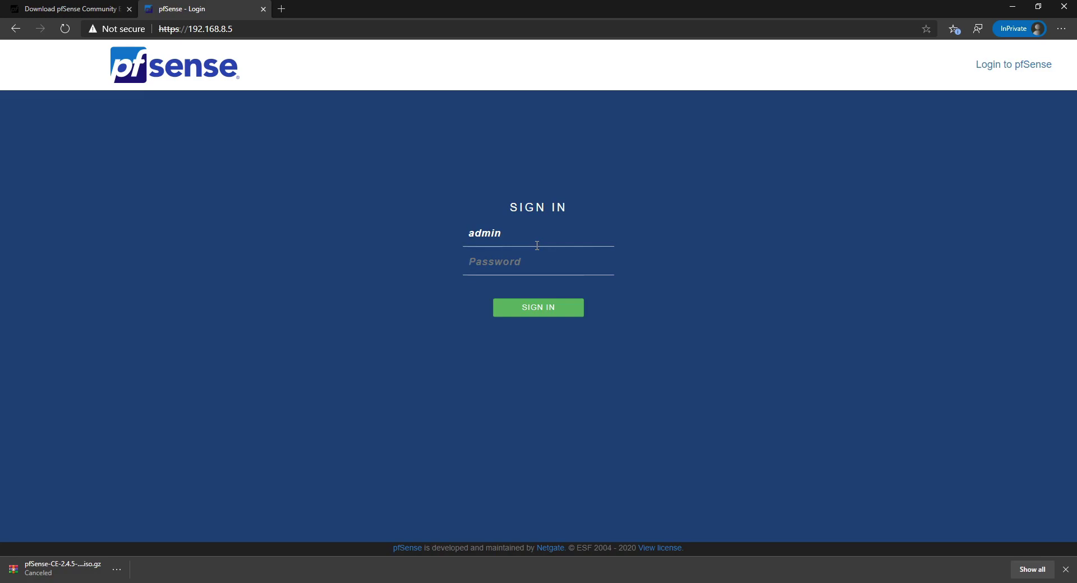
key("Tab")
type("pfsense")
key("Return")
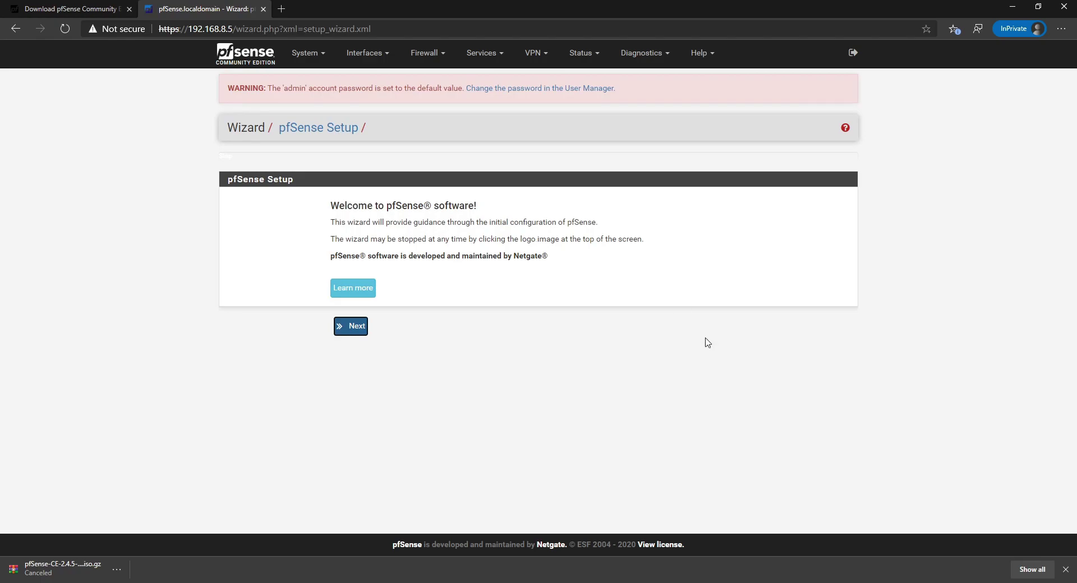
Start the setup wizard, keep the default hostname, and set the timezone to Asia/Muscat.
left_click(358, 333)
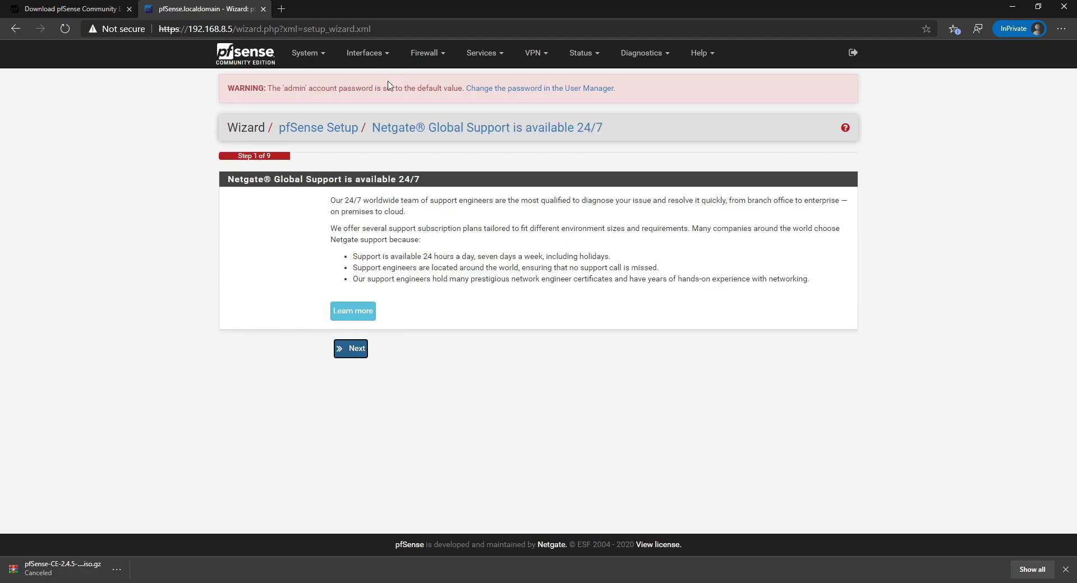
left_click(352, 355)
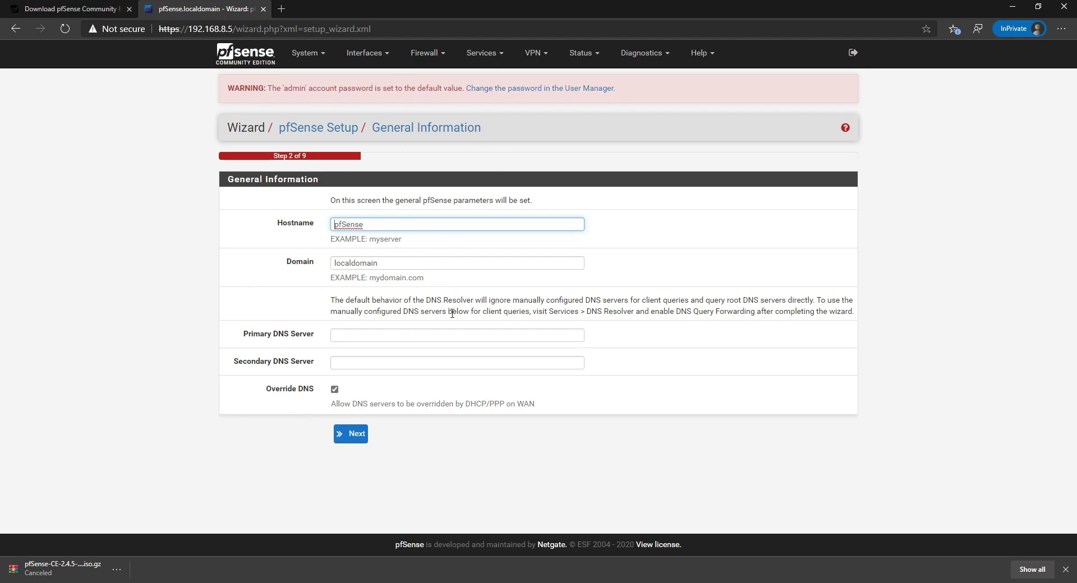
left_click(349, 443)
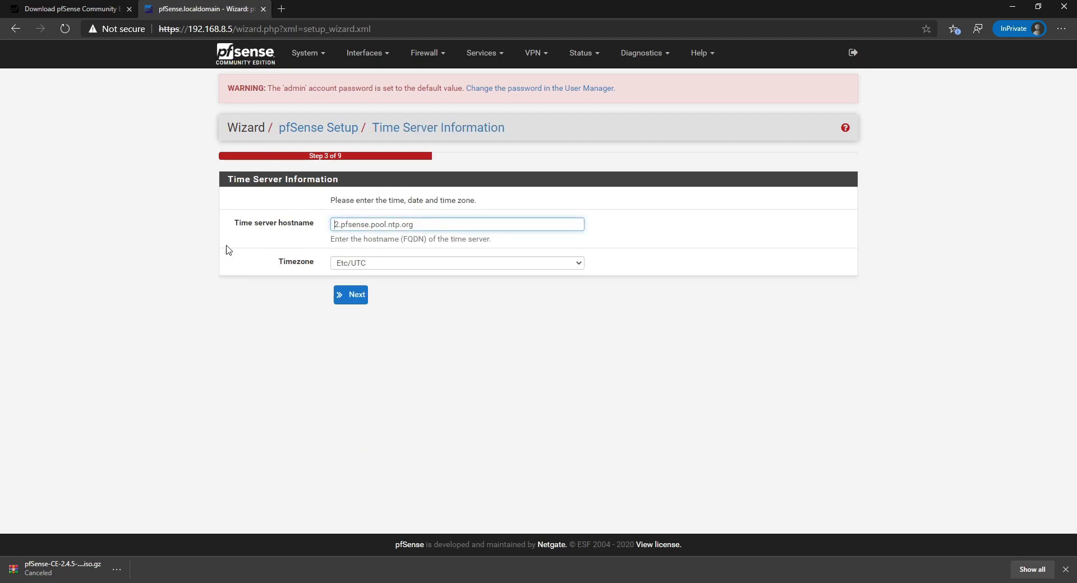
left_click(349, 269)
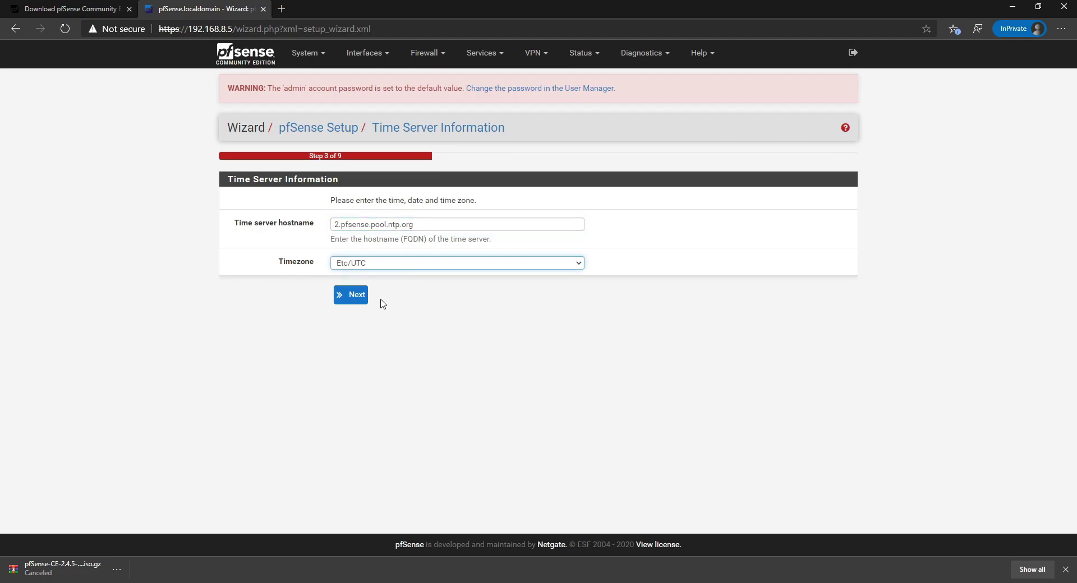
type("Asia/Muscat")
left_click(350, 297)
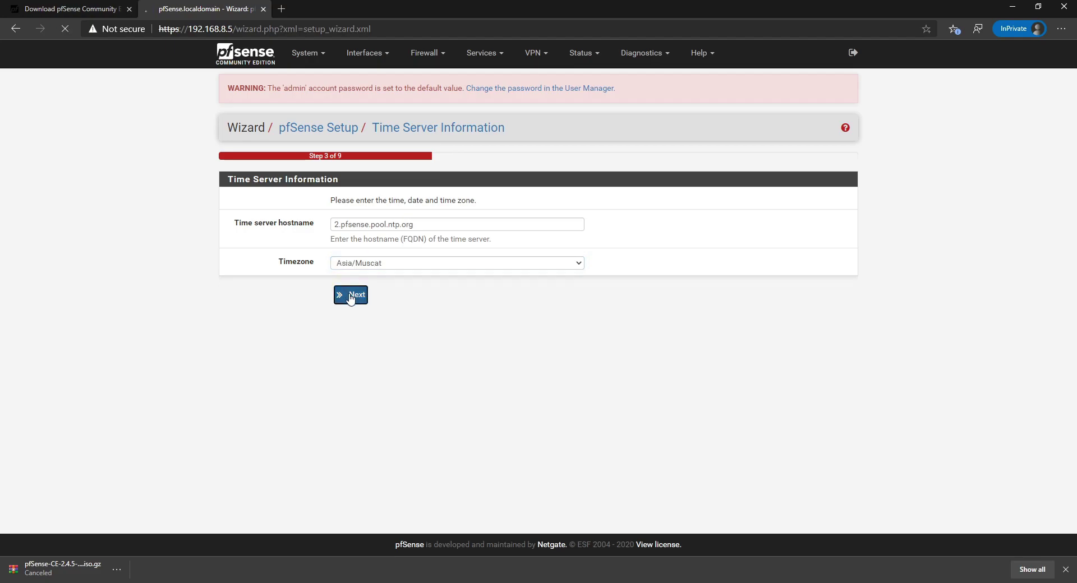
Accept the default WAN settings on the wizard's WAN page.
scroll(356, 223, "down", 3)
scroll(356, 222, "up", 1)
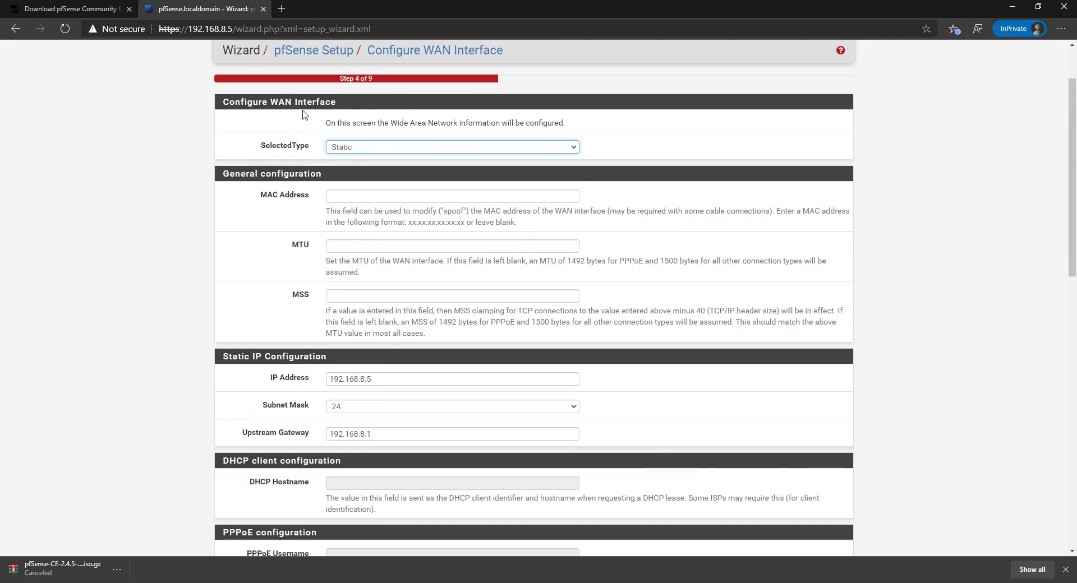
scroll(386, 394, "down", 3)
scroll(261, 434, "down", 8)
scroll(262, 435, "down", 3)
left_click(351, 497)
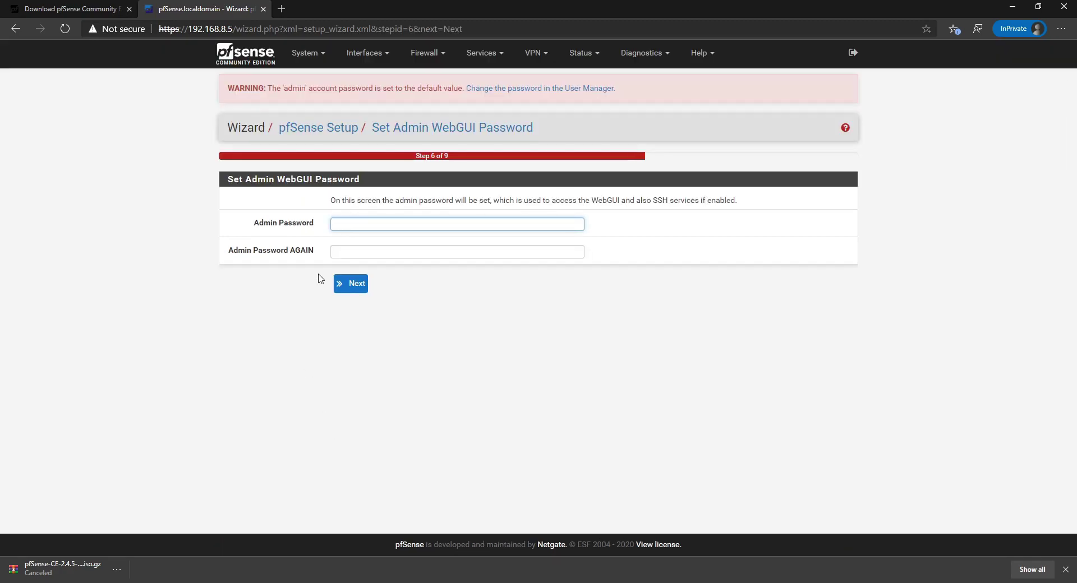
Enter and confirm a new admin password, reload the configuration, and finish the wizard.
type("********")
key("Tab")
type("********")
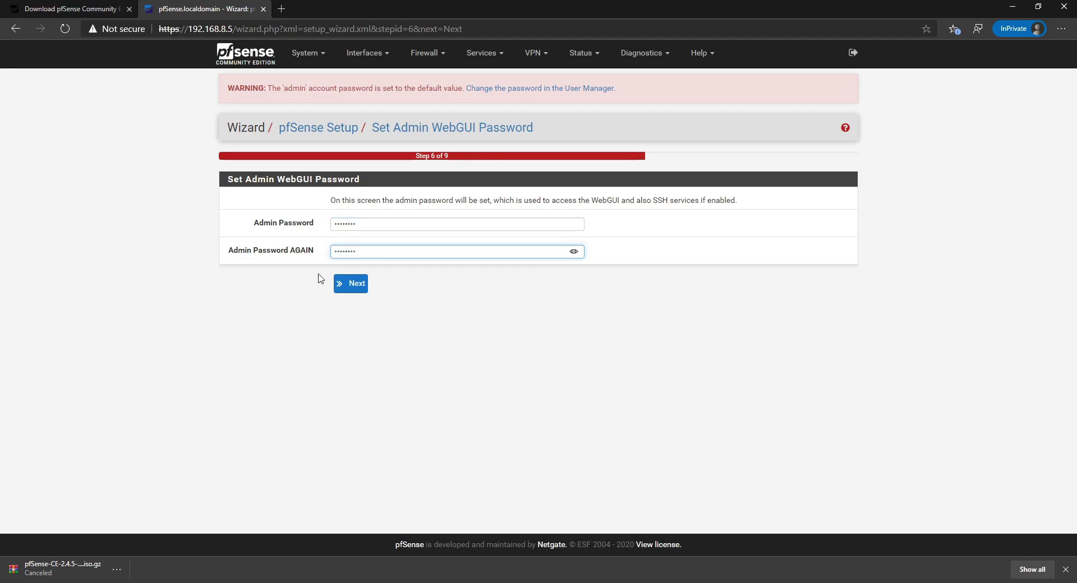
left_click(349, 283)
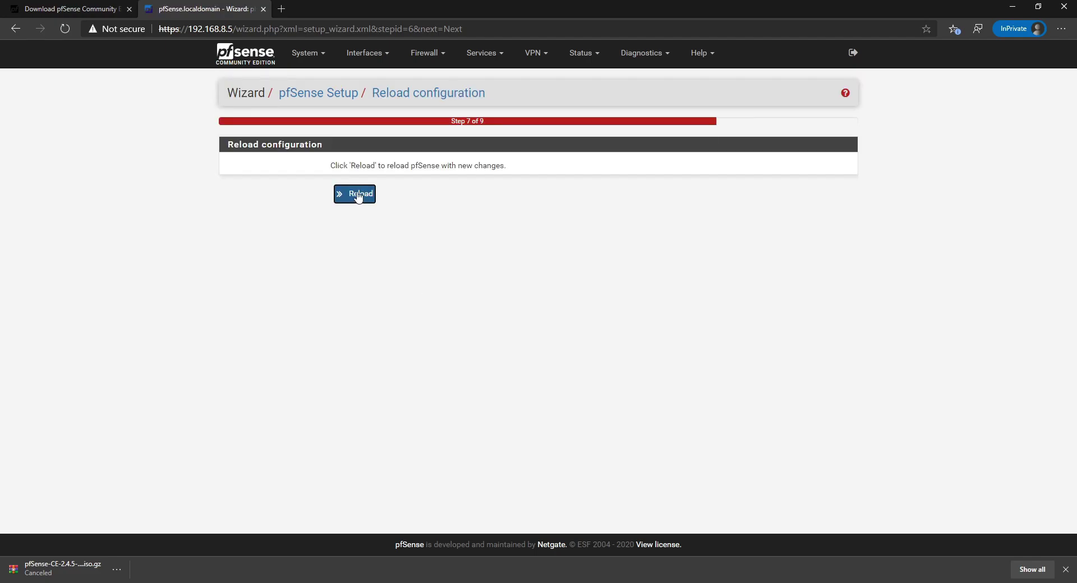
left_click(357, 194)
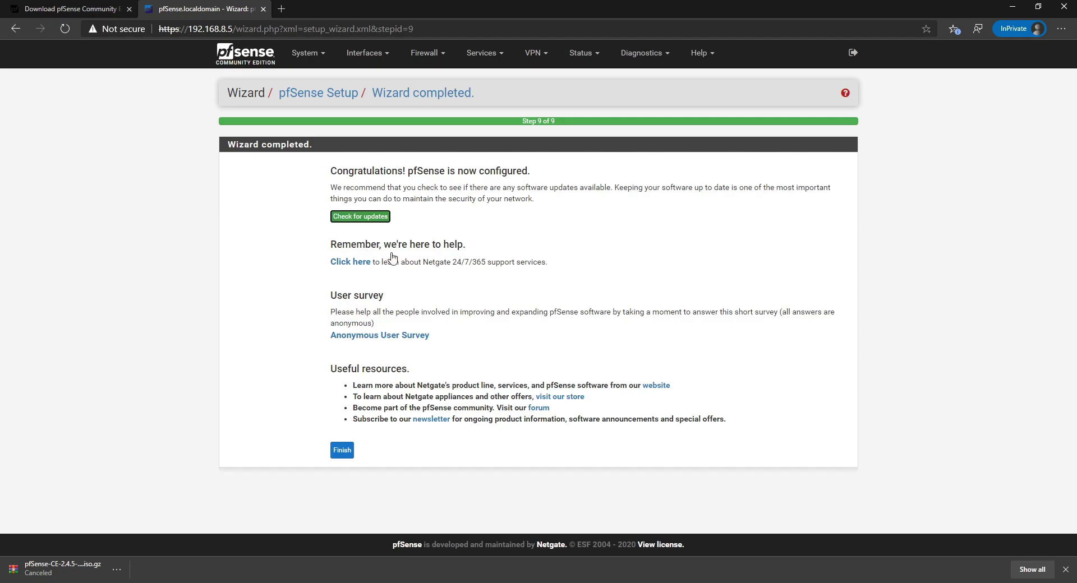
left_click(338, 457)
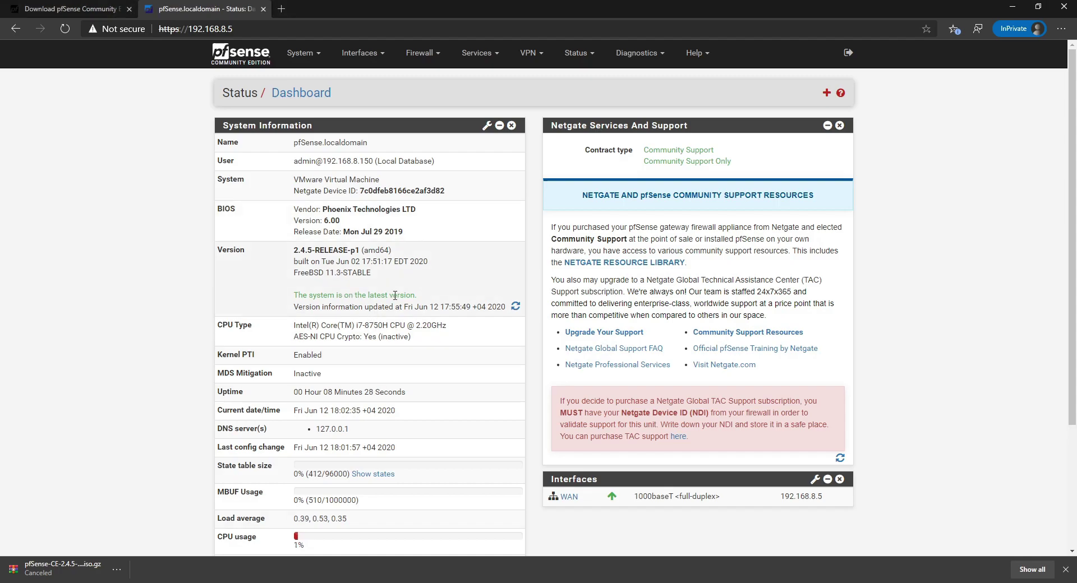
Review the dashboard's WAN status, glance at the VPN menu, then bring up the System menu.
scroll(332, 175, "down", 3)
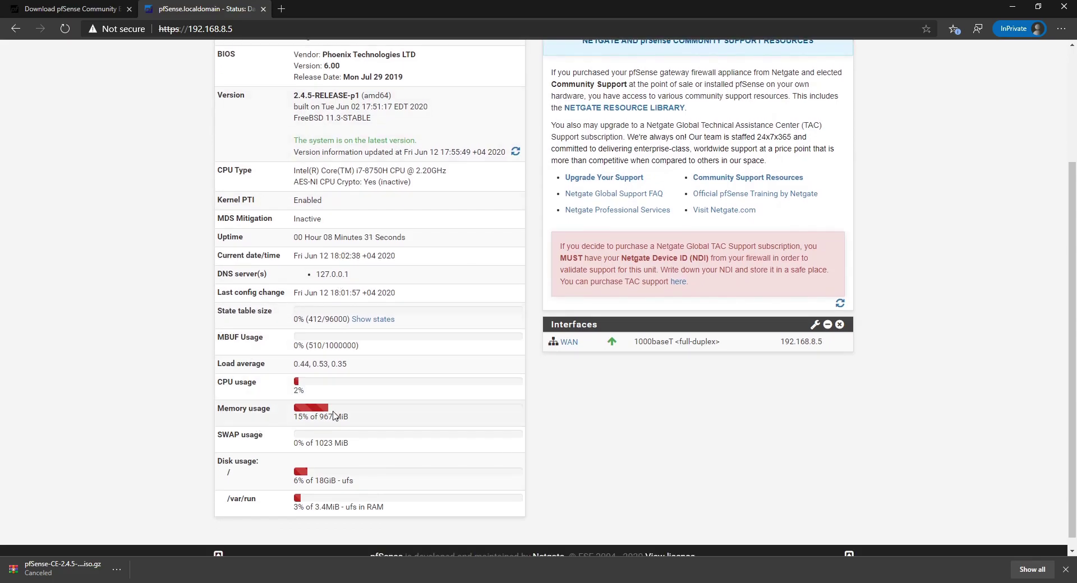
scroll(339, 413, "up", 3)
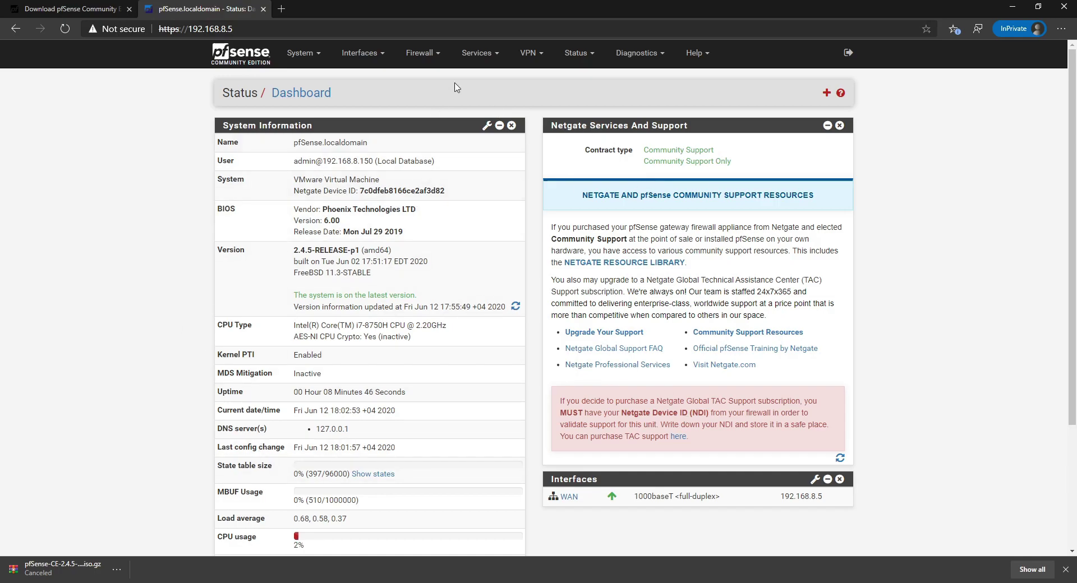
left_click(534, 60)
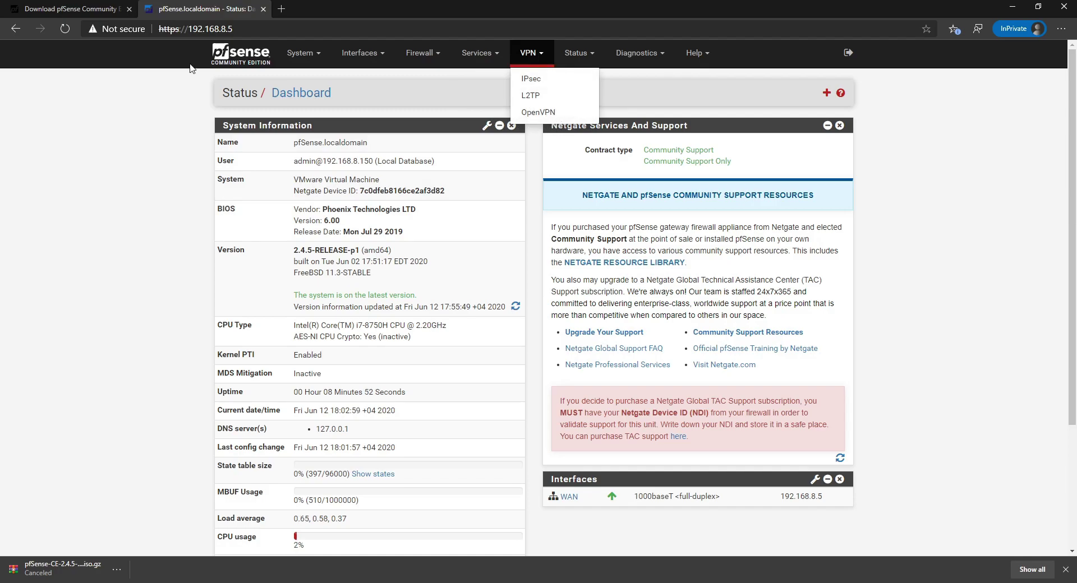
left_click(314, 51)
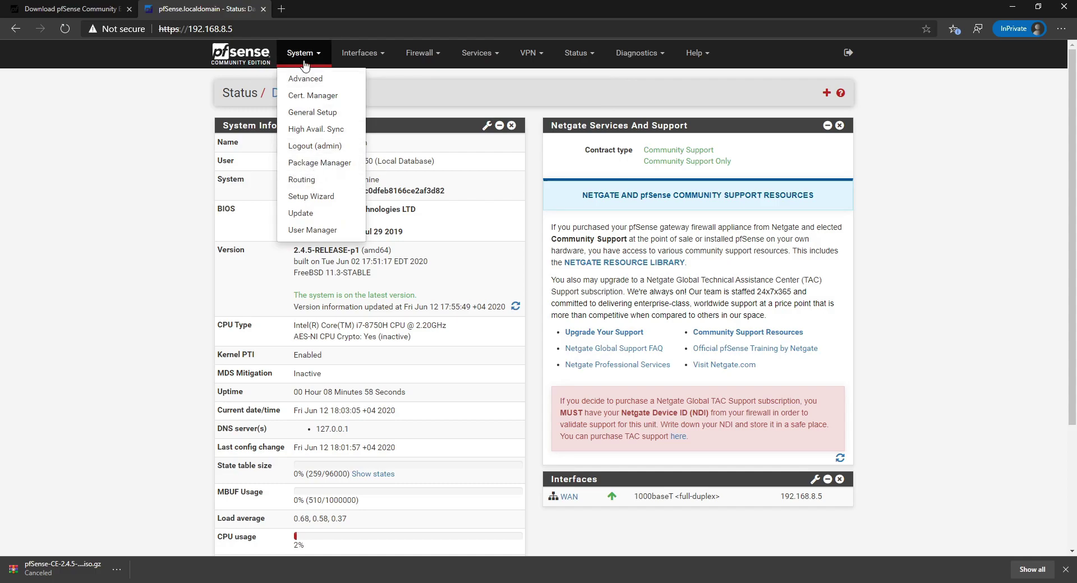
Search available packages for OpenVPN and install openvpn-client-export.
left_click(300, 164)
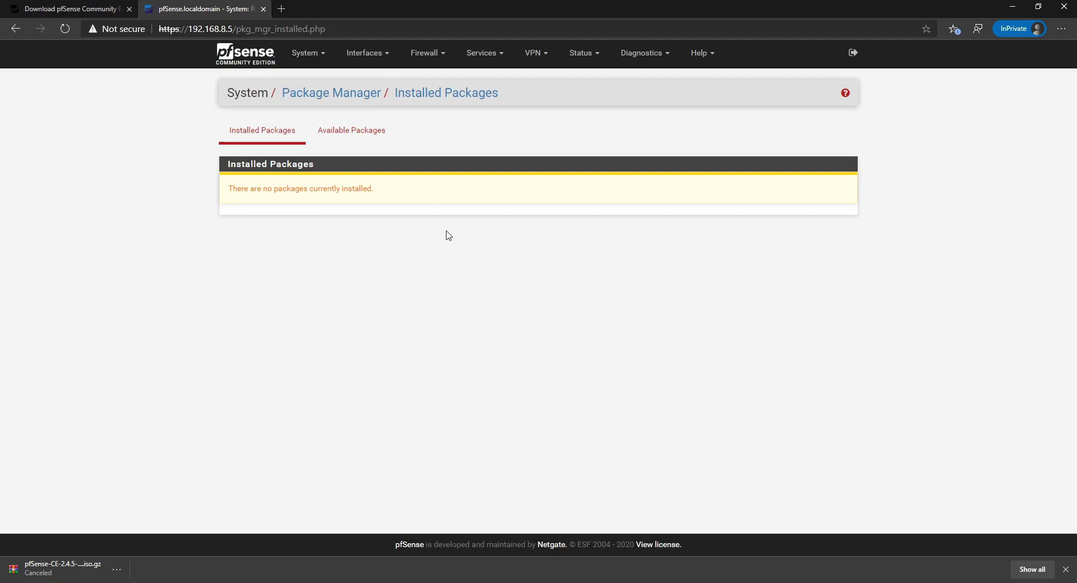
left_click(366, 134)
left_click(433, 182)
type("OpenVPN")
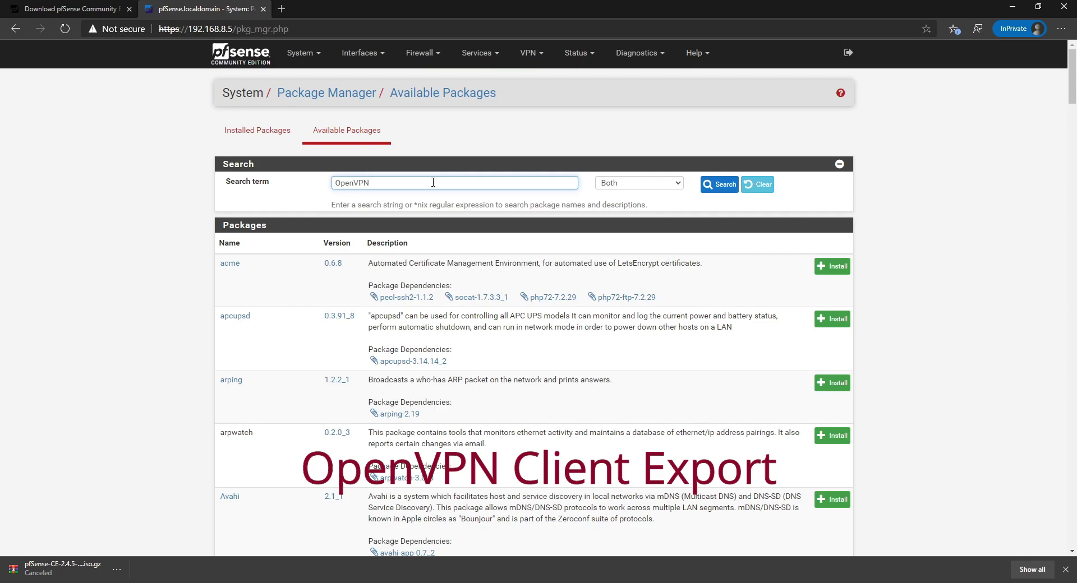
key("Return")
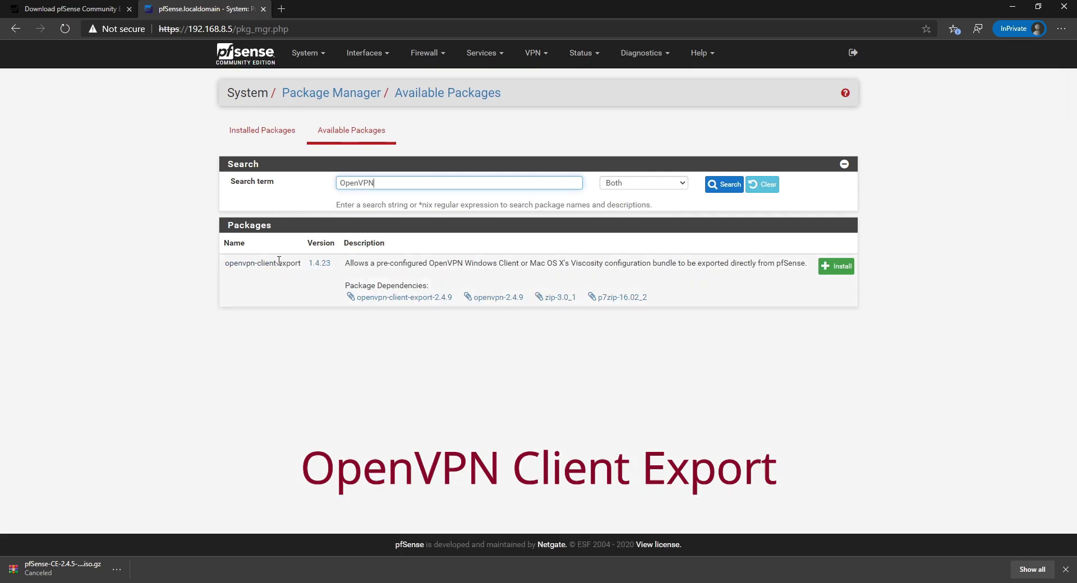
left_click(831, 268)
left_click(252, 194)
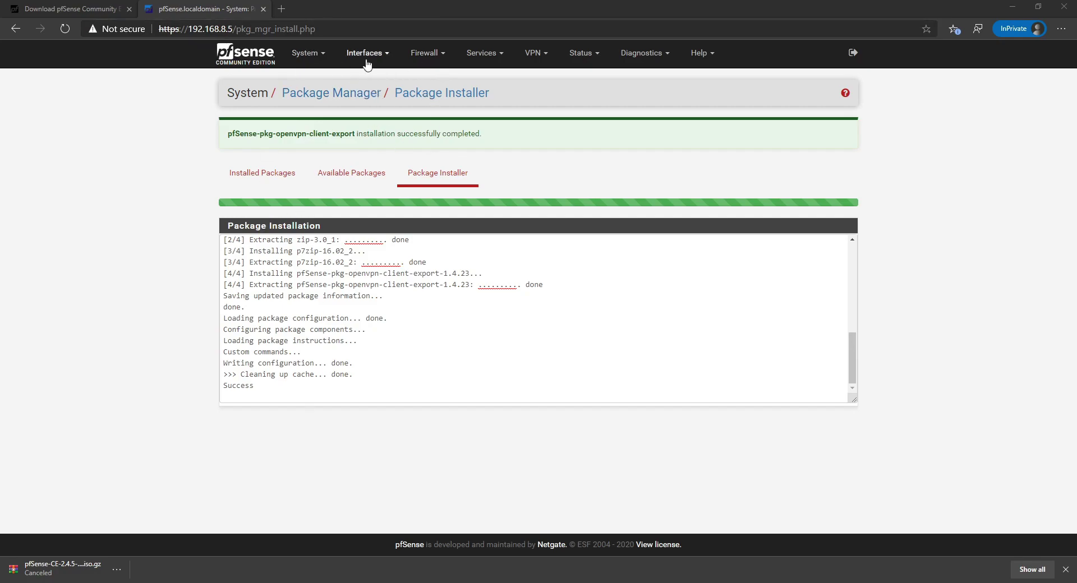
left_click(333, 59)
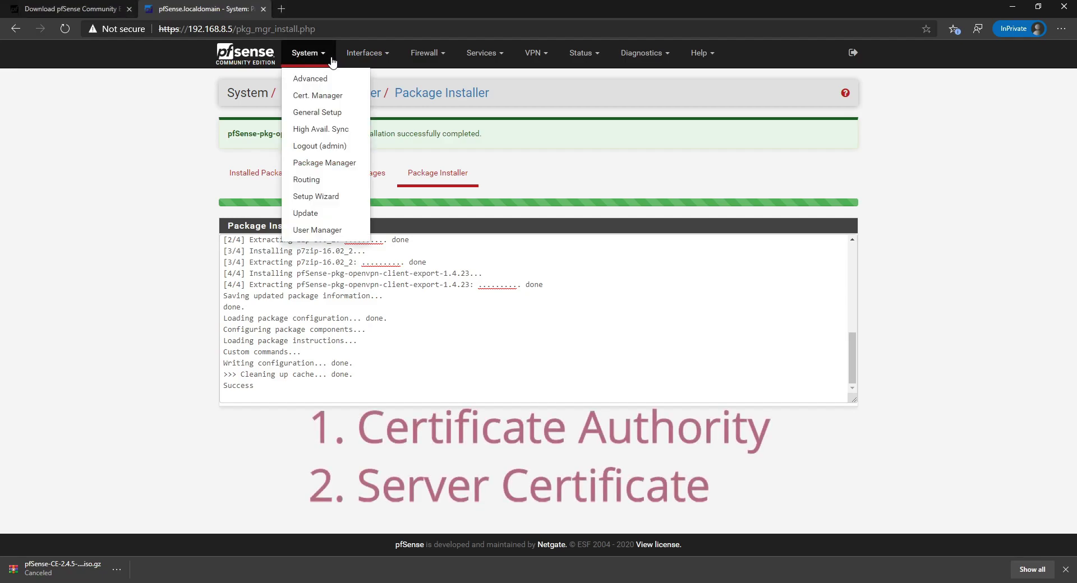
Open Cert. Manager and add a new CA from the CAs tab.
left_click(330, 97)
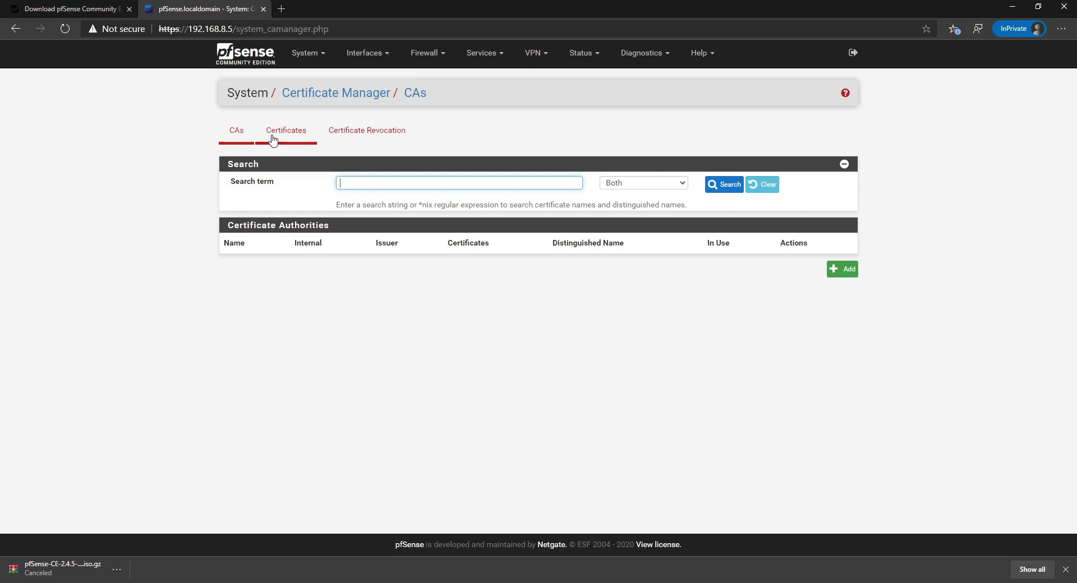
left_click(833, 268)
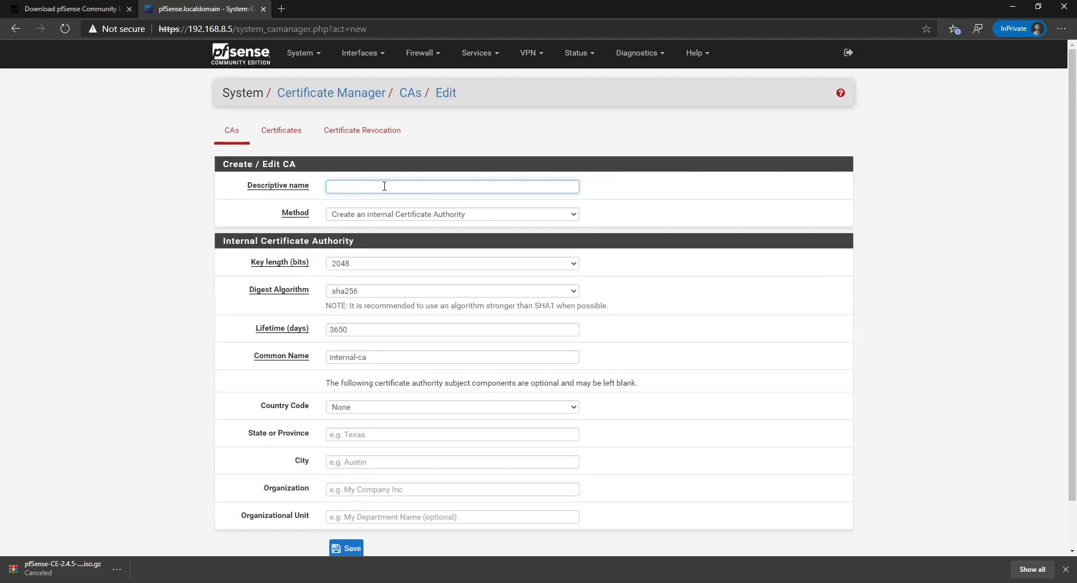
Save internal CA OPENVPN-CA: country OM, state and city Muscat, organization My Company.
type("OPENVPN-CA")
scroll(458, 249, "down", 1)
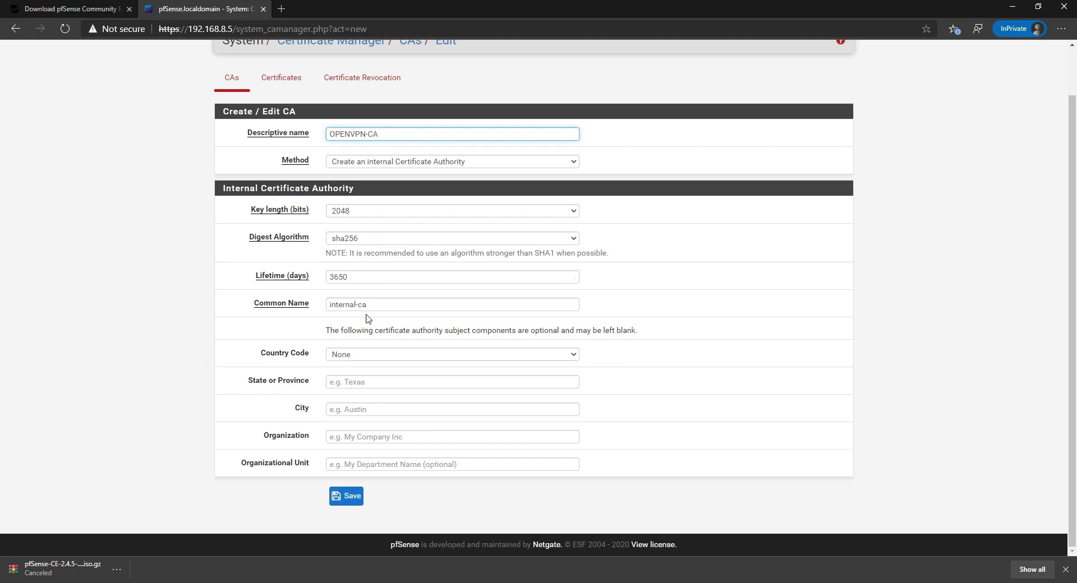
left_click(348, 277)
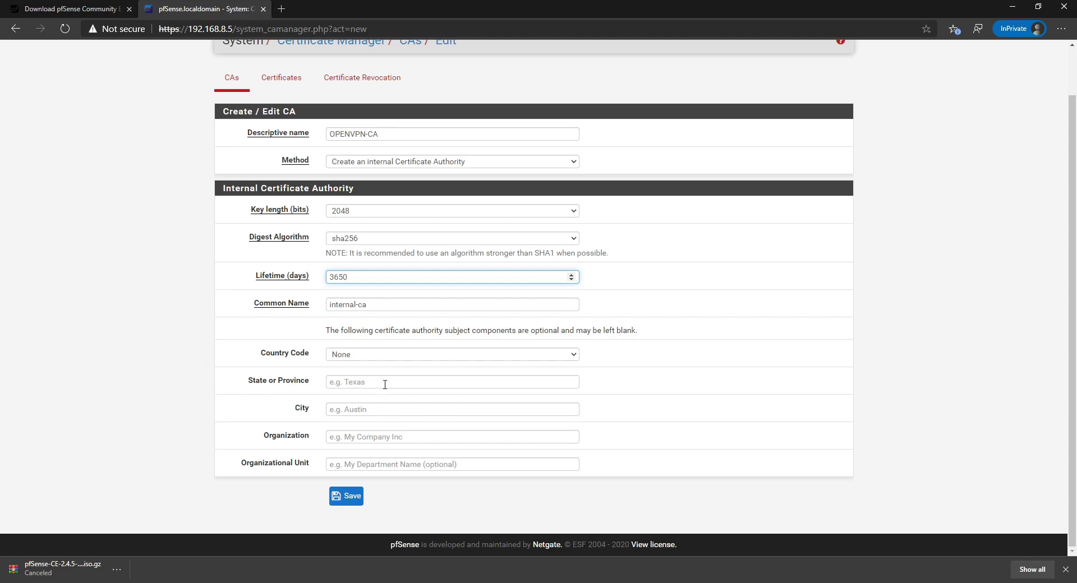
left_click(372, 359)
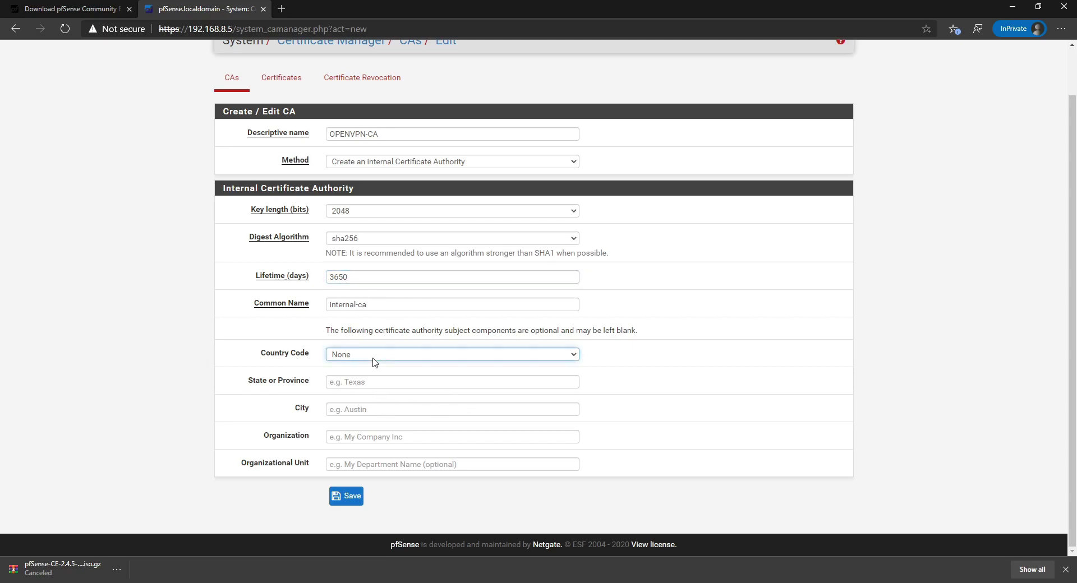
key("m")
key("o")
left_click(338, 384)
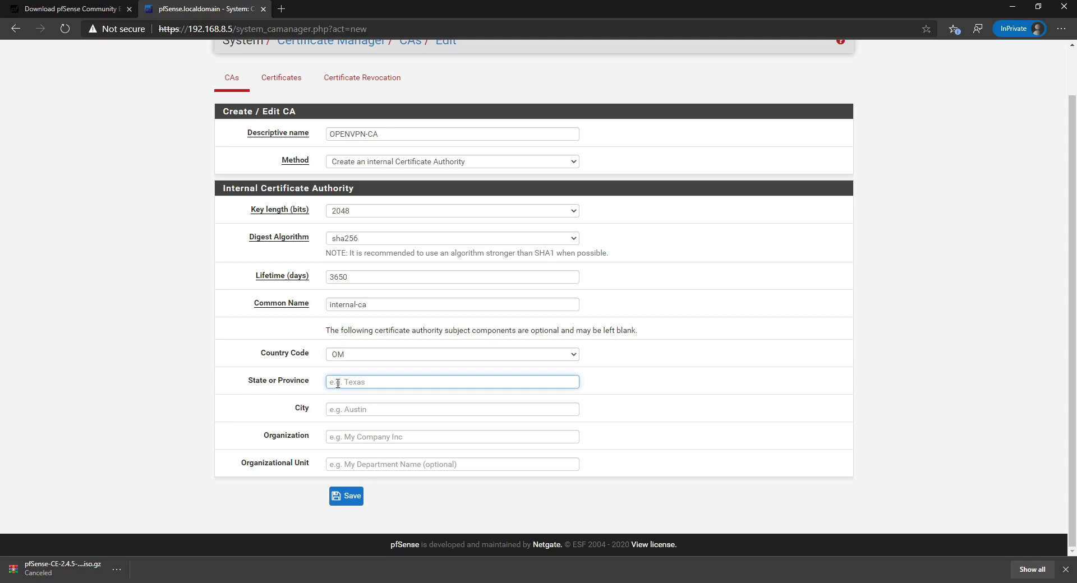
type("Muscat")
key("Tab")
type("Muscat")
key("Tab")
type("My Company")
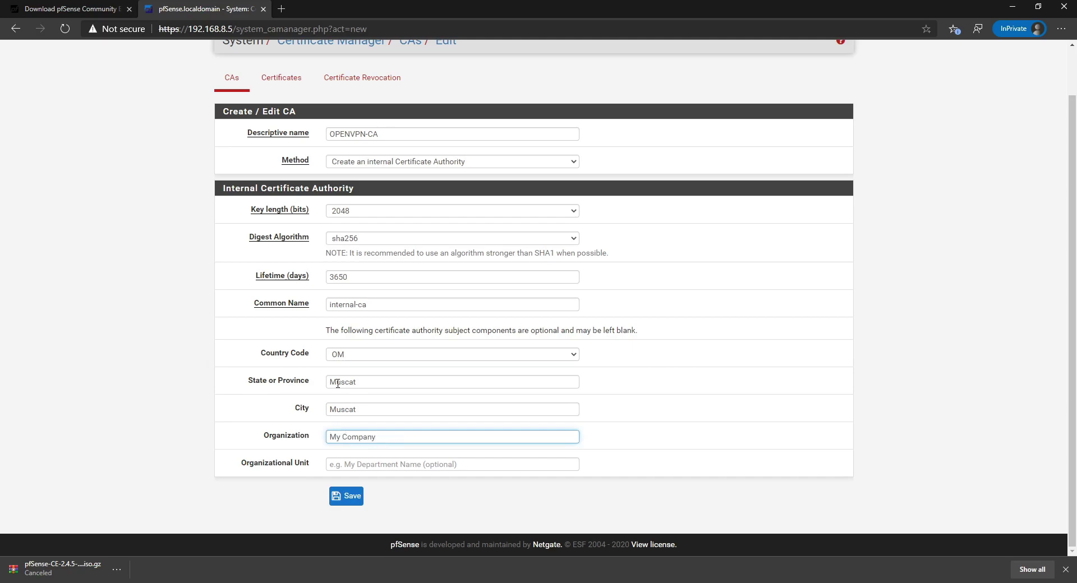
left_click(345, 497)
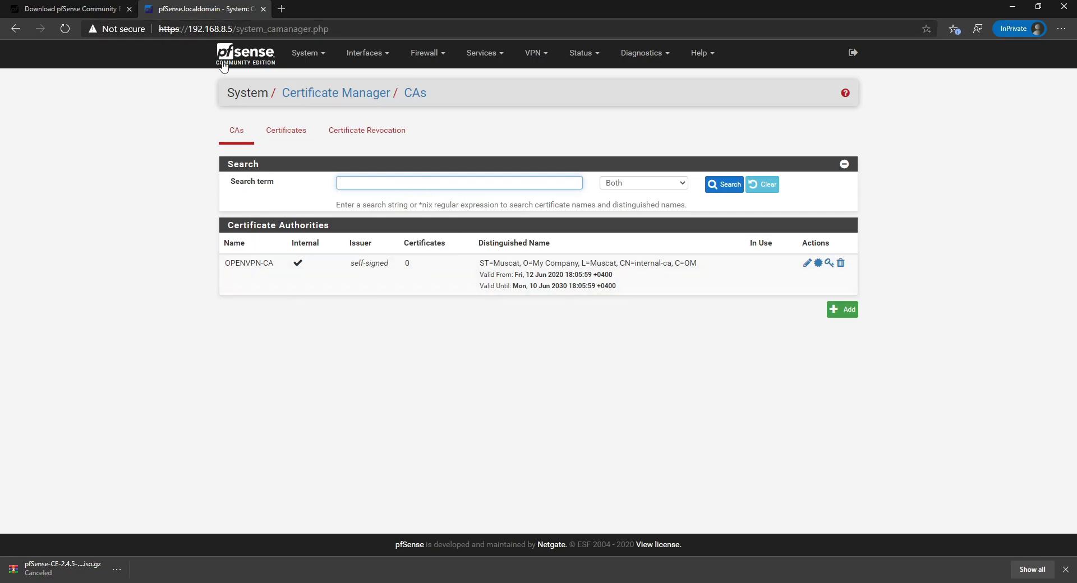
Switch to the Certificates tab and start a new Add/Sign certificate.
left_click(289, 132)
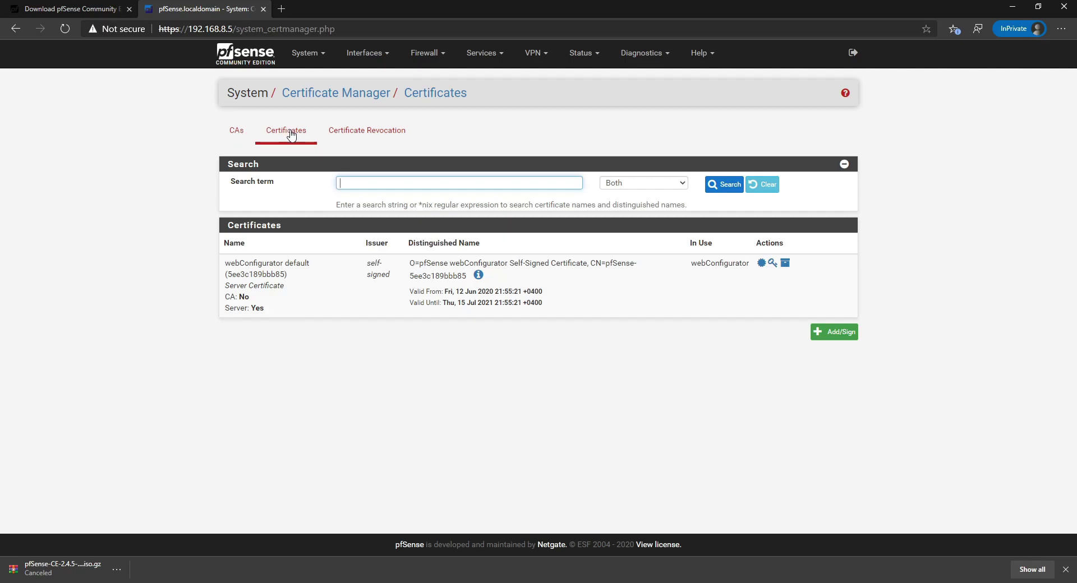
left_click(826, 336)
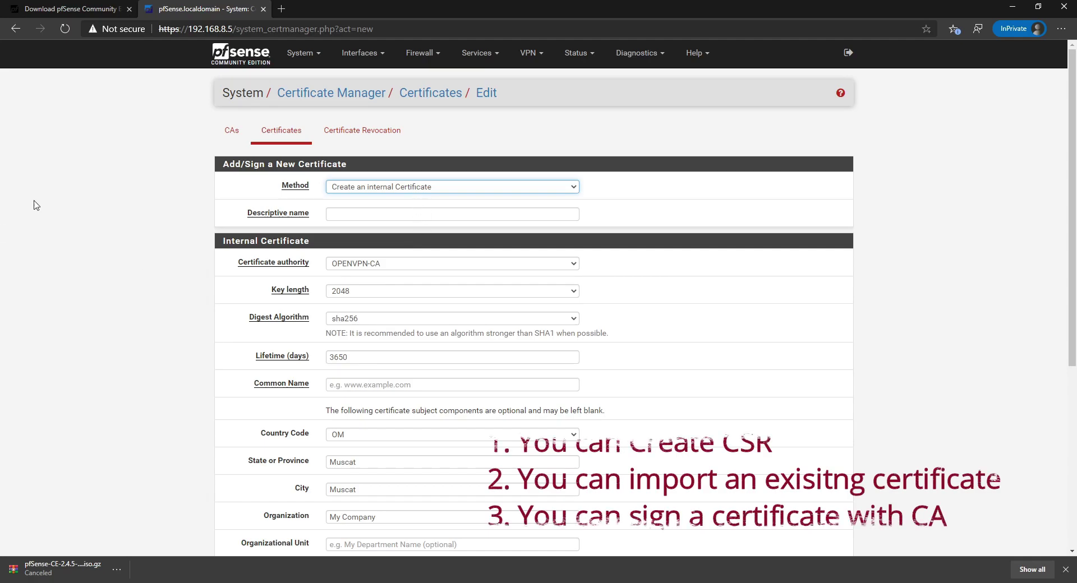
Save server certificate OPENVPN-Certificate with common name lazyadmin.localhost.om, signed by OPENVPN-CA.
left_click(359, 217)
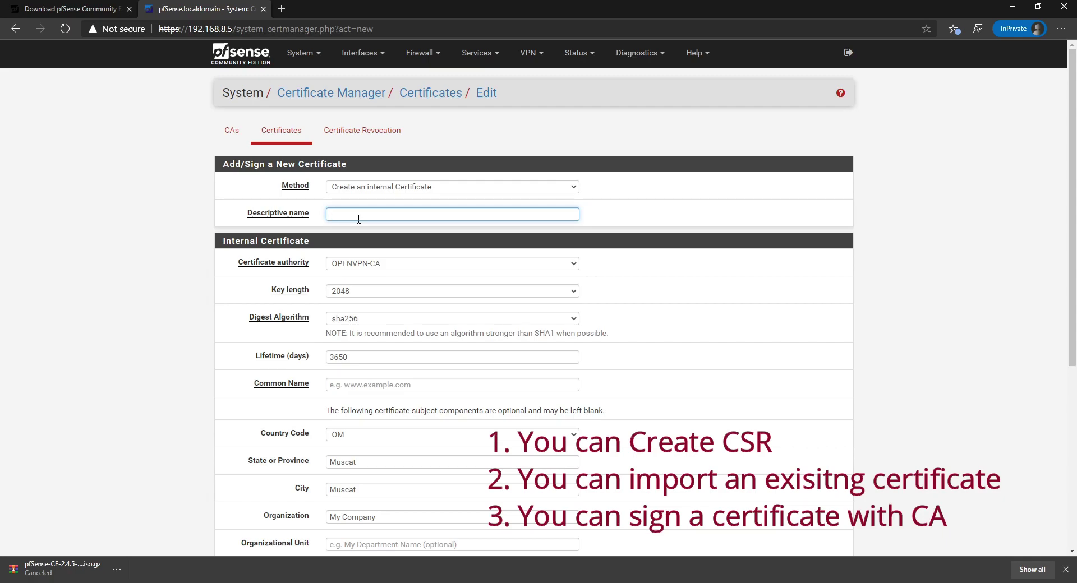
type("OPENVPN-Certificate")
key("Tab")
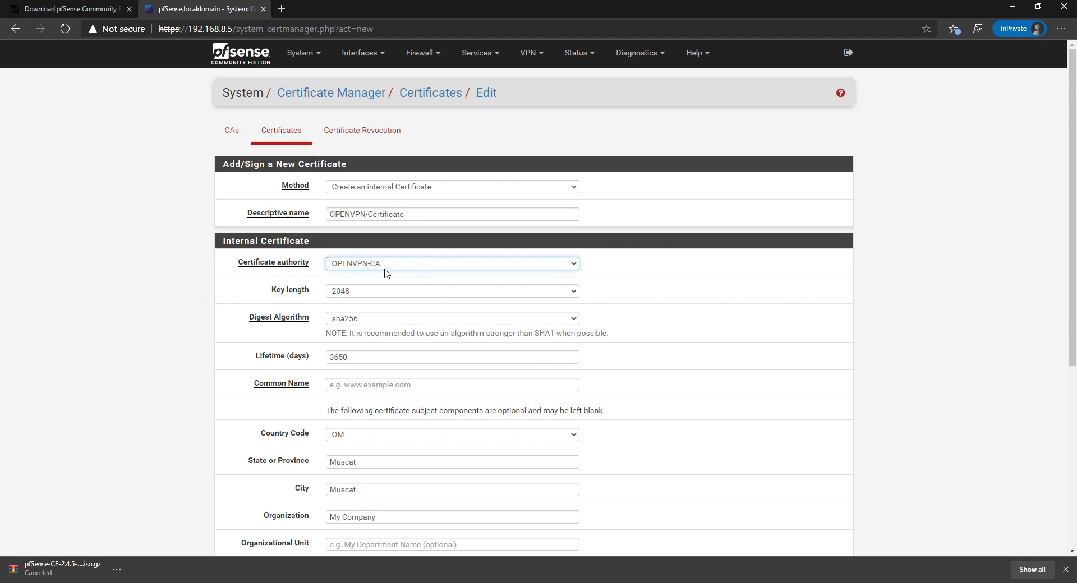
scroll(456, 323, "down", 3)
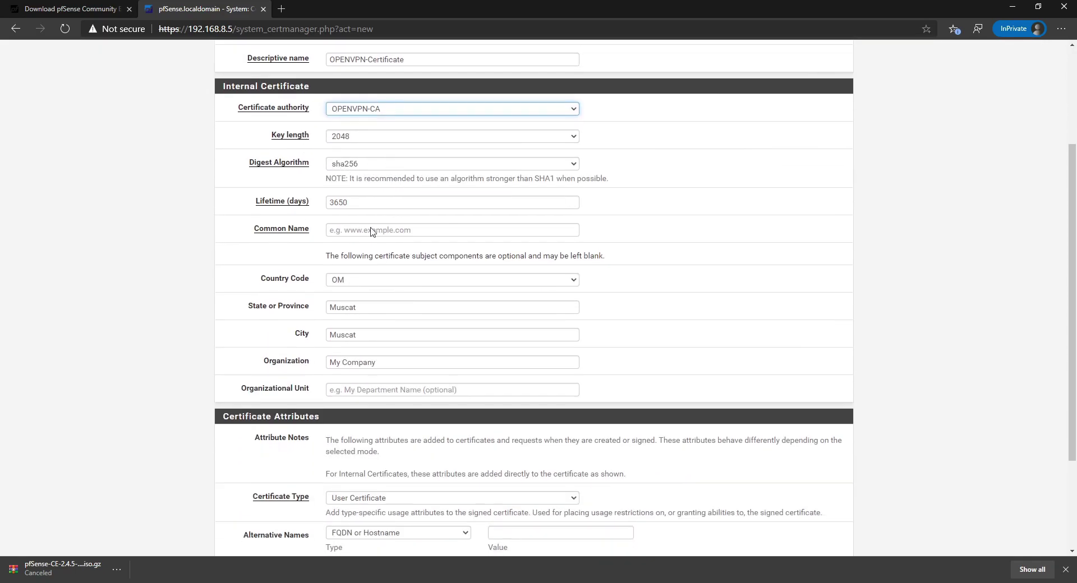
scroll(428, 243, "down", 1)
left_click(294, 155)
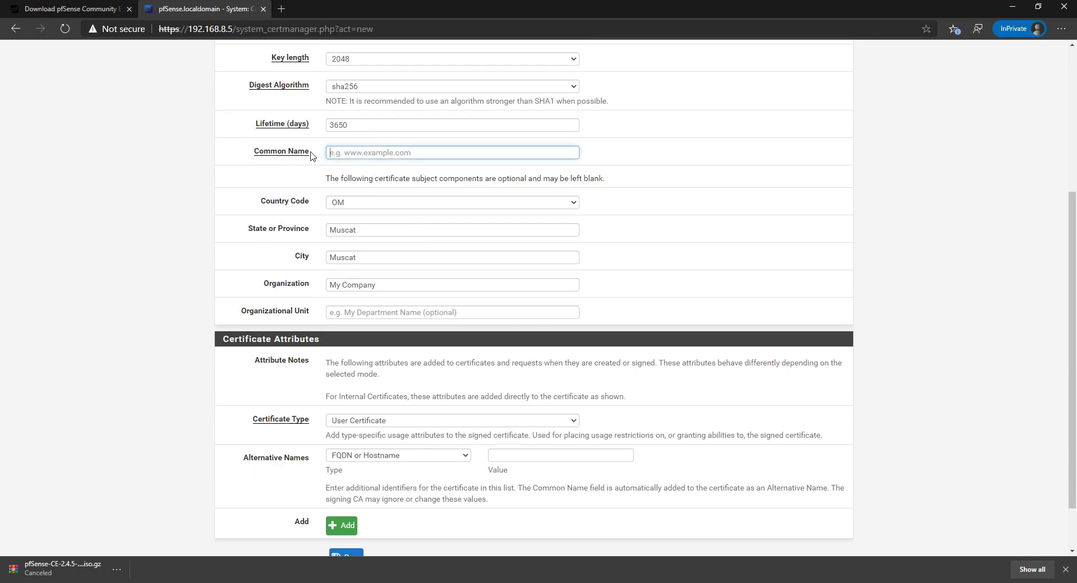
type("lazyadmin.localhost.om")
scroll(404, 209, "down", 2)
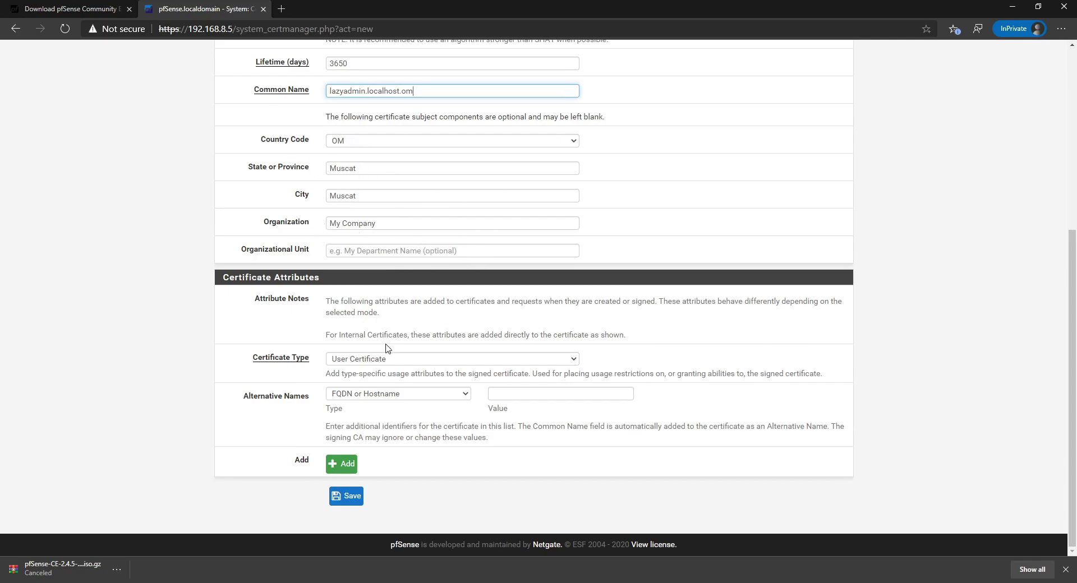
left_click(374, 362)
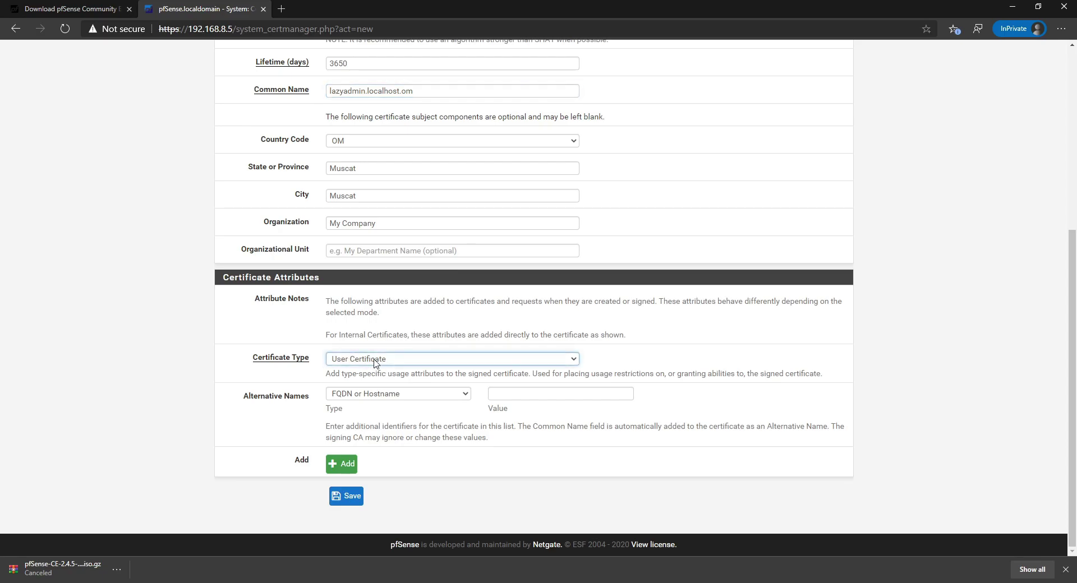
left_click(391, 372)
left_click(349, 496)
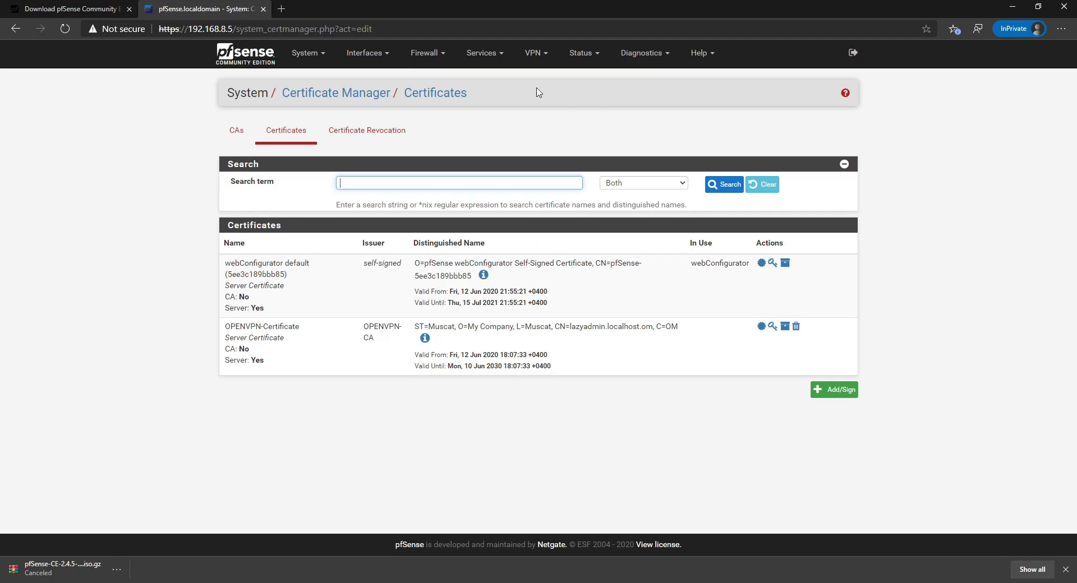
Go to System > User Manager and start adding a new user.
left_click(533, 54)
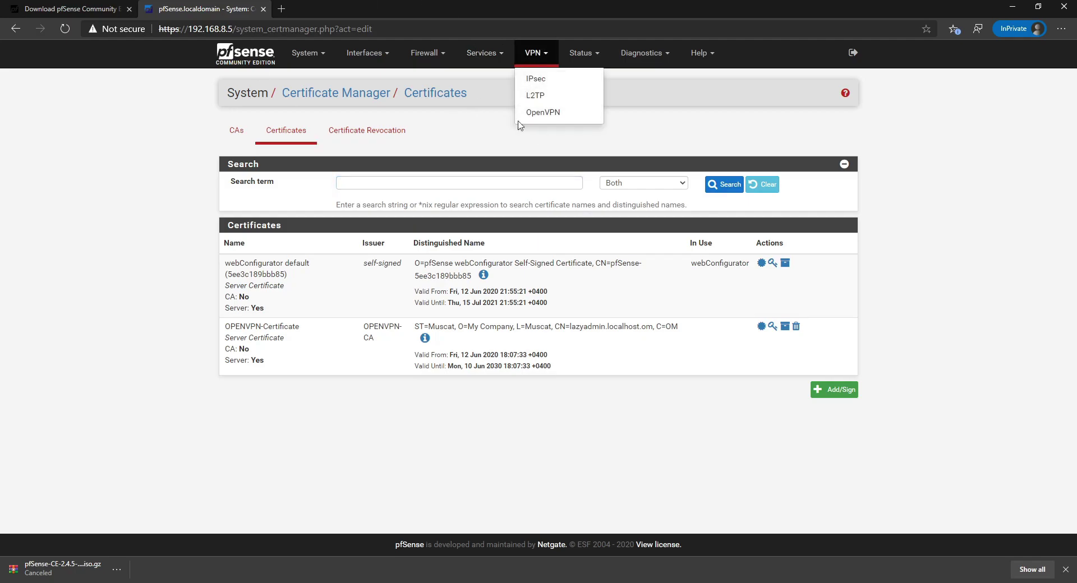
left_click(306, 53)
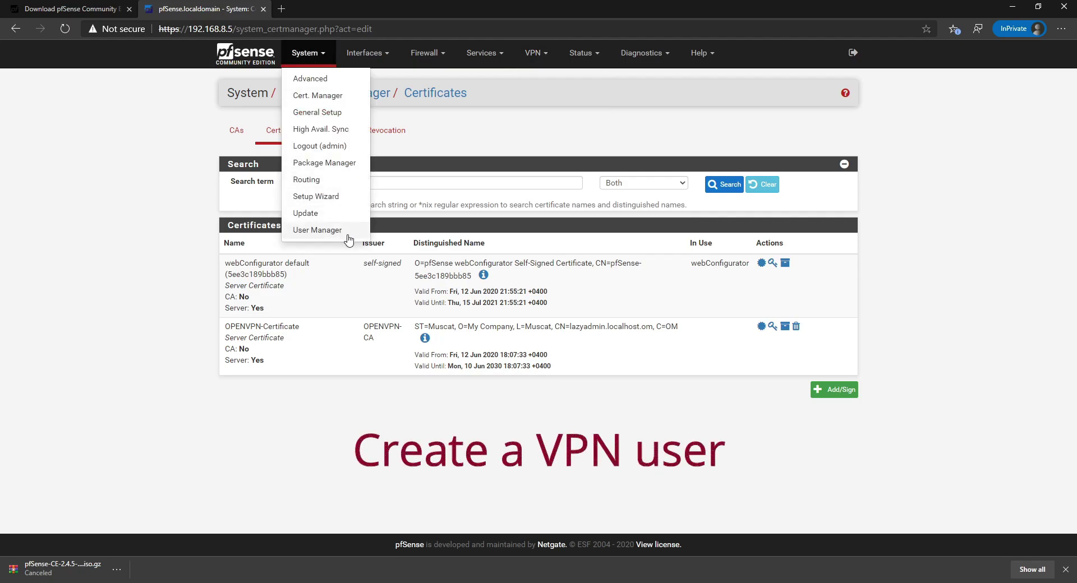
left_click(315, 229)
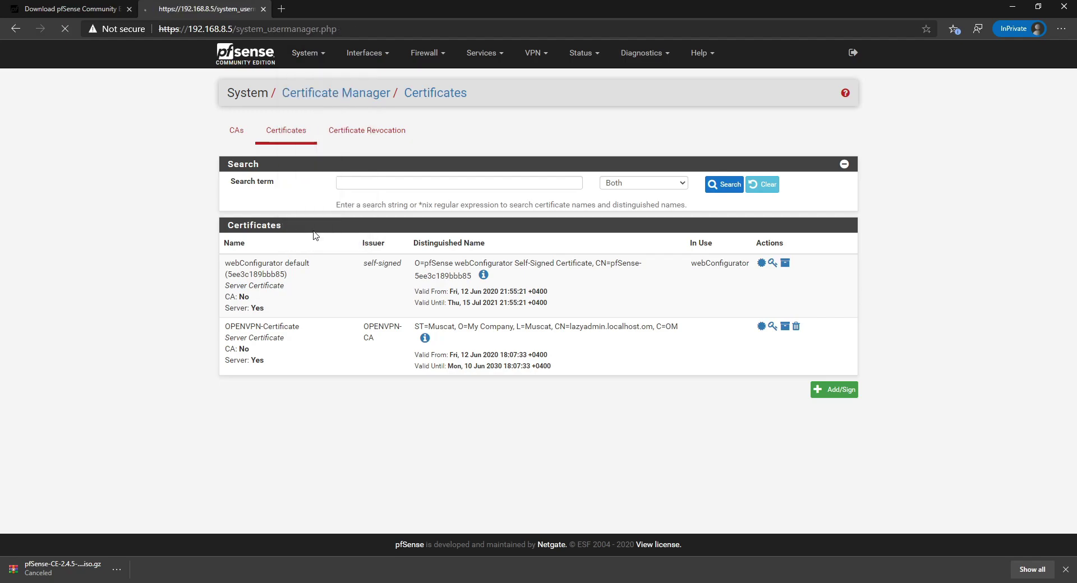
left_click(800, 222)
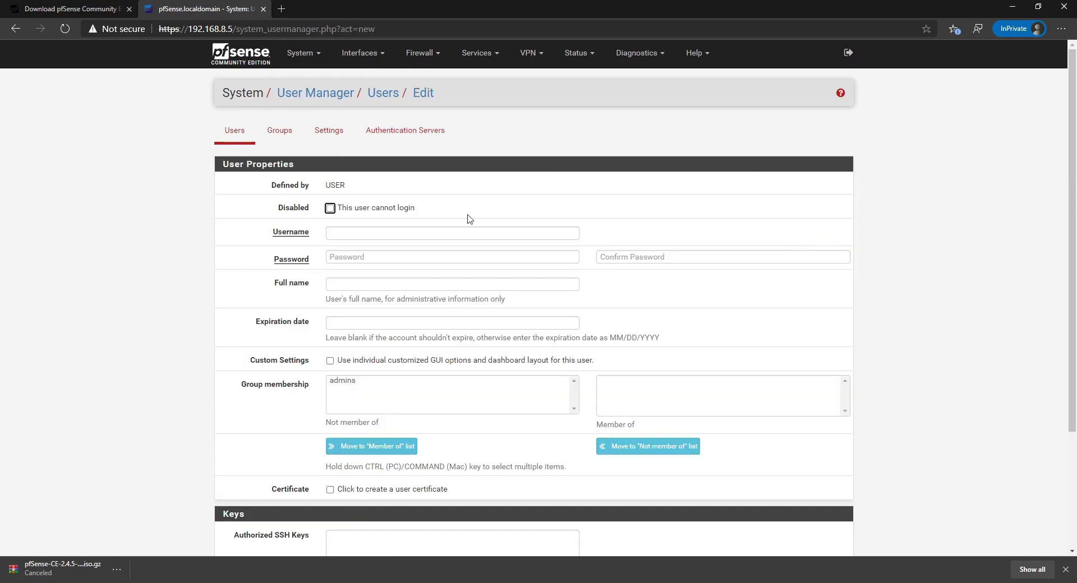
Create user vpn with its password entered and confirmed, and save the account.
left_click(335, 235)
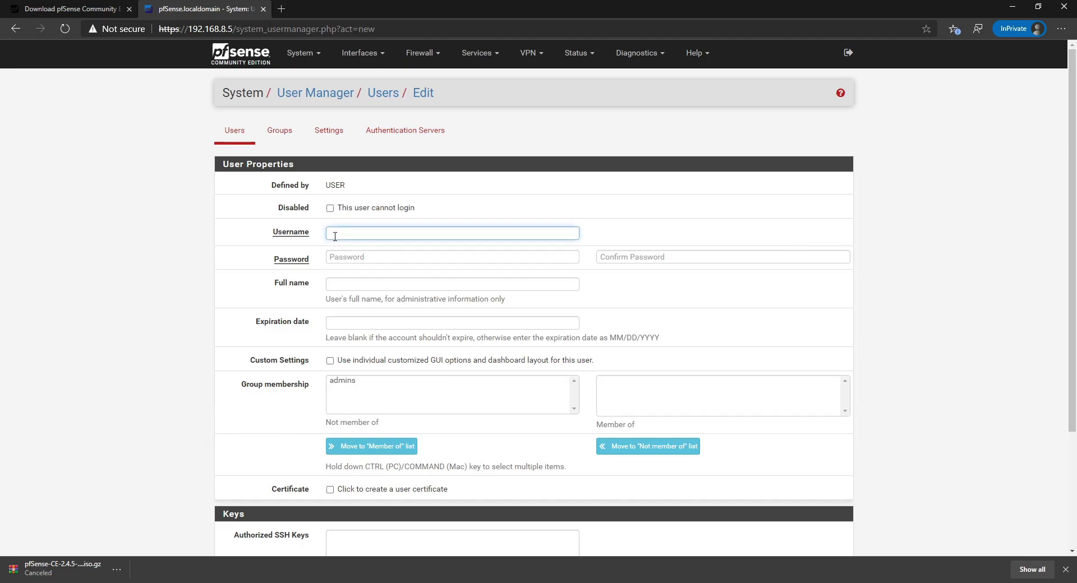
type("vpn")
key("Tab")
type("vpn")
key("Tab")
type("vpn")
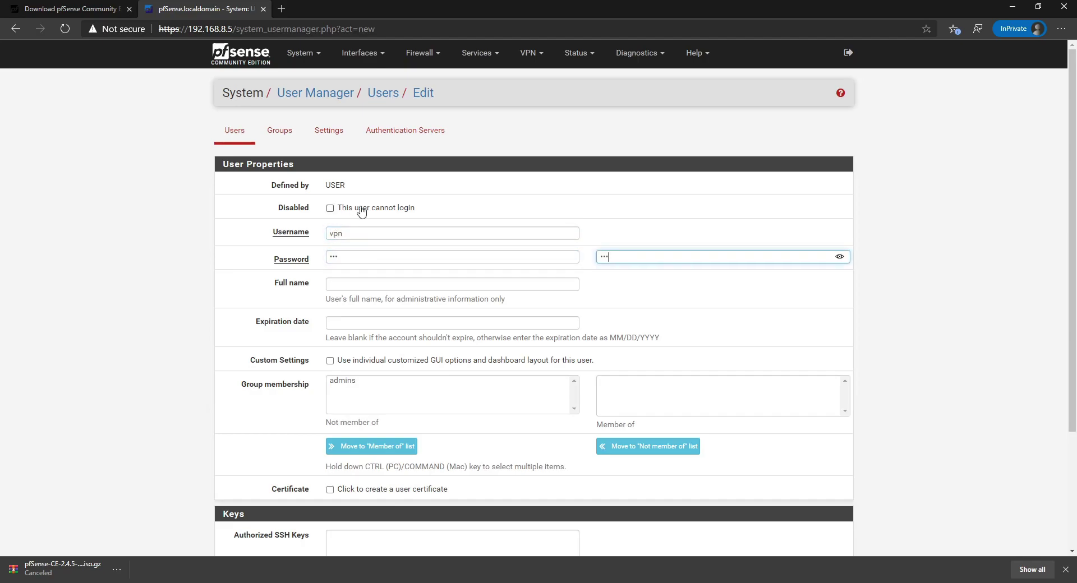
scroll(498, 350, "down", 3)
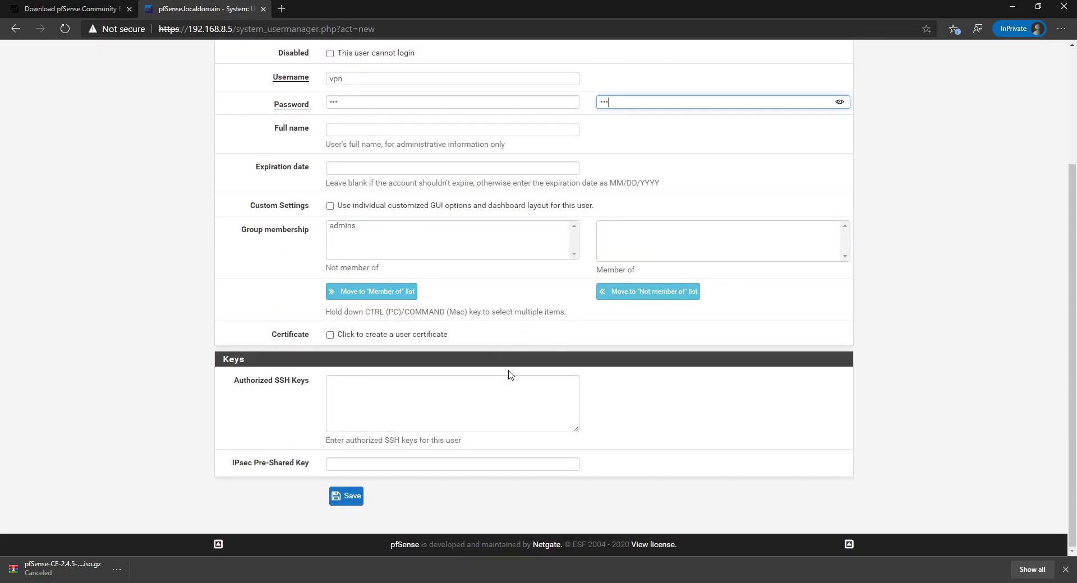
left_click(361, 225)
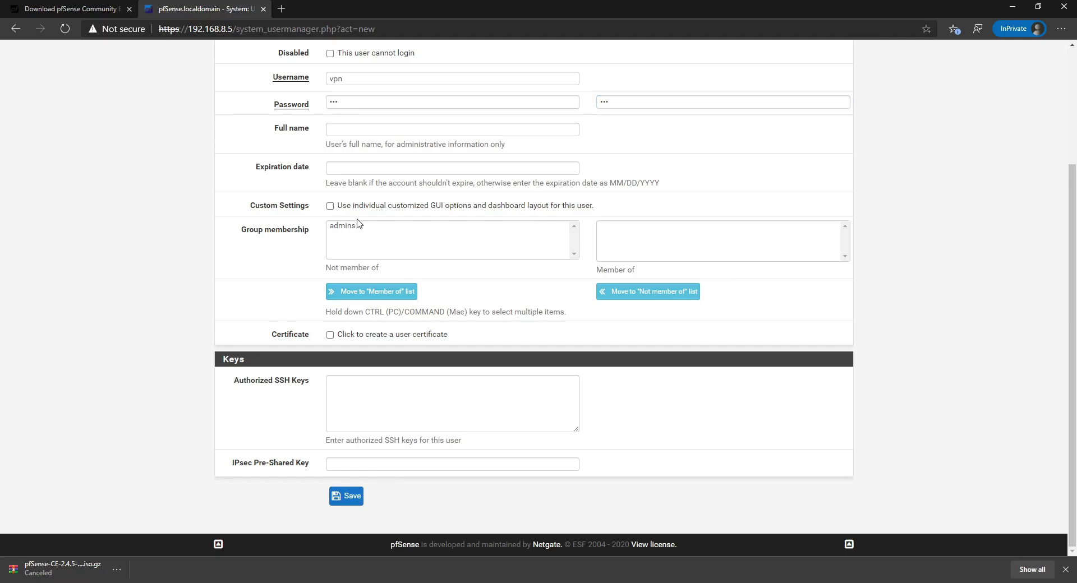
scroll(298, 132, "up", 3)
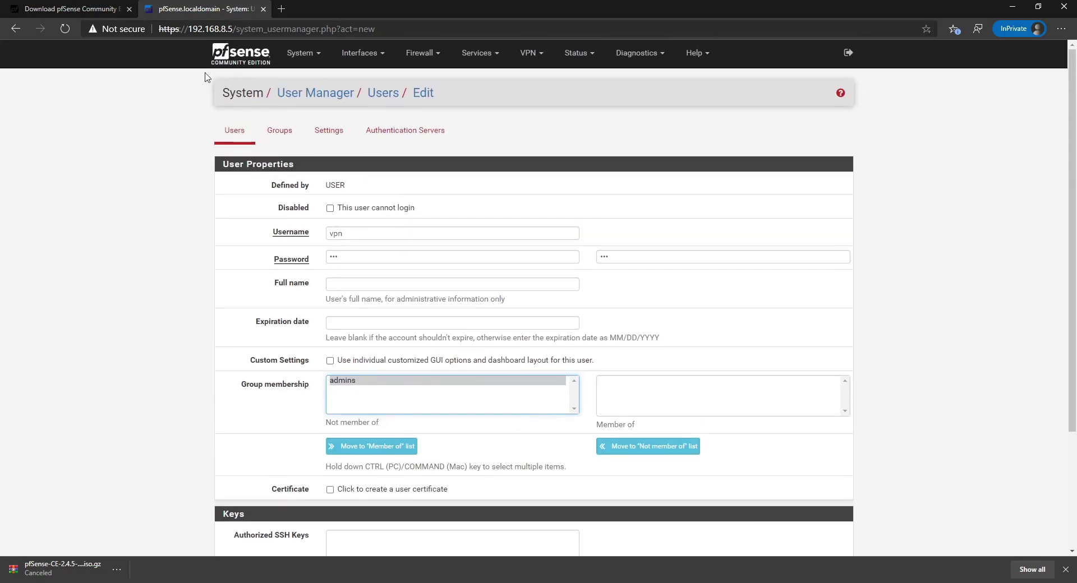
scroll(360, 303, "down", 3)
left_click(359, 507)
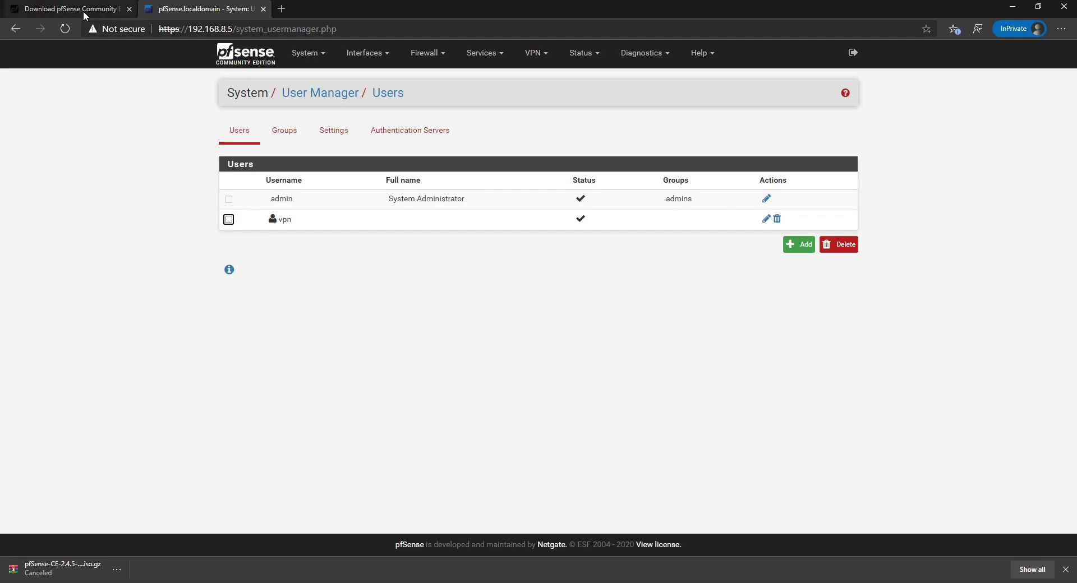
left_click(542, 54)
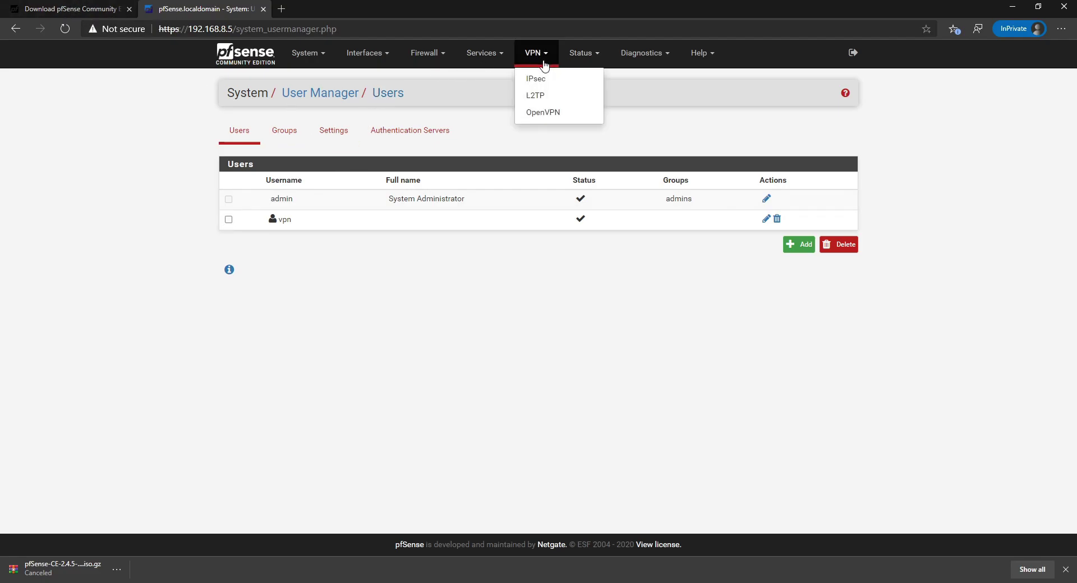
Start a new OpenVPN server using TCP on IPv4, keeping WAN interface and port 1194.
left_click(543, 112)
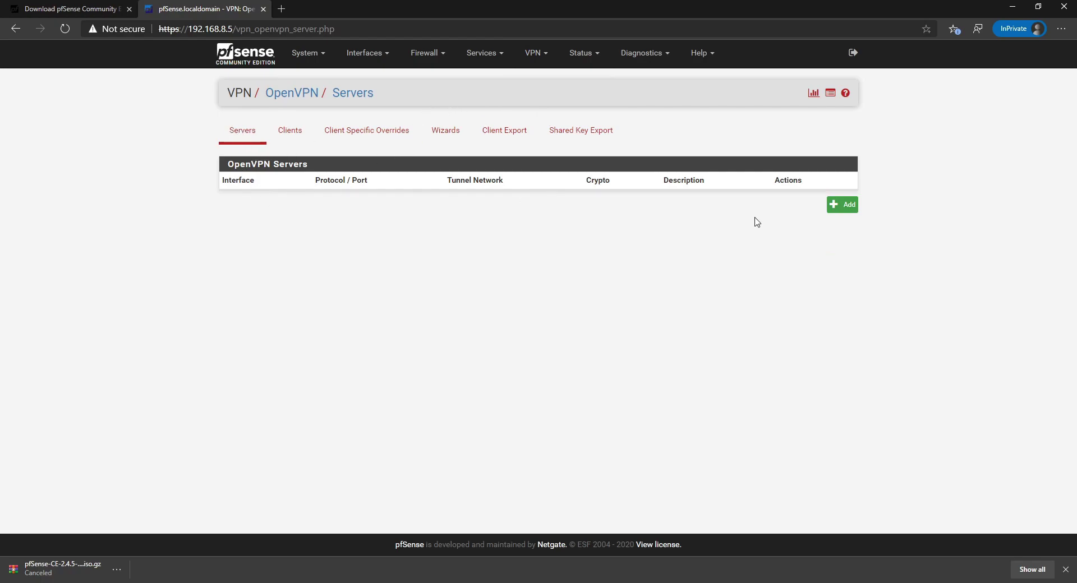
left_click(849, 205)
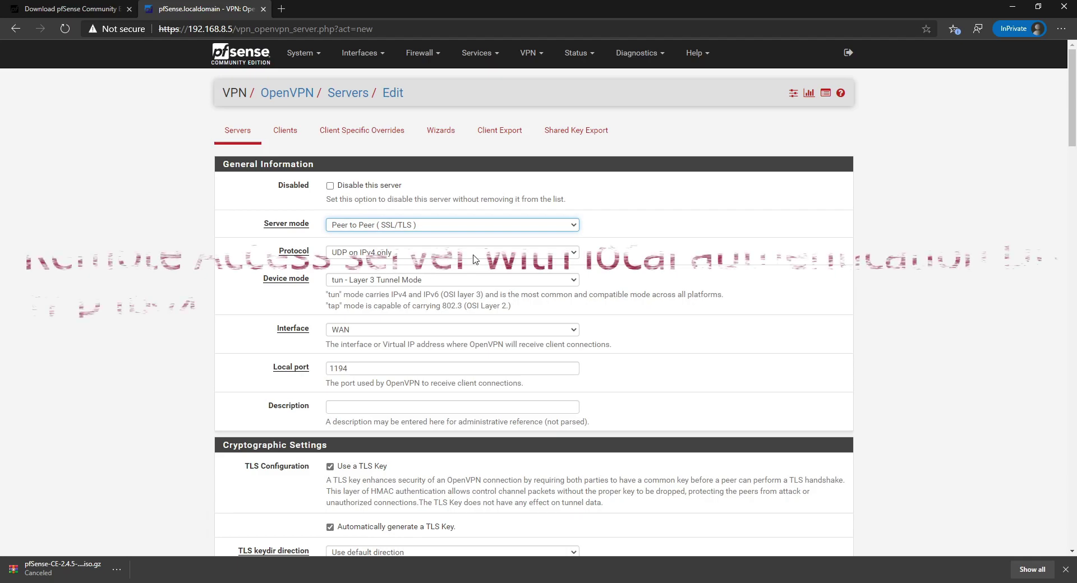
left_click(476, 259)
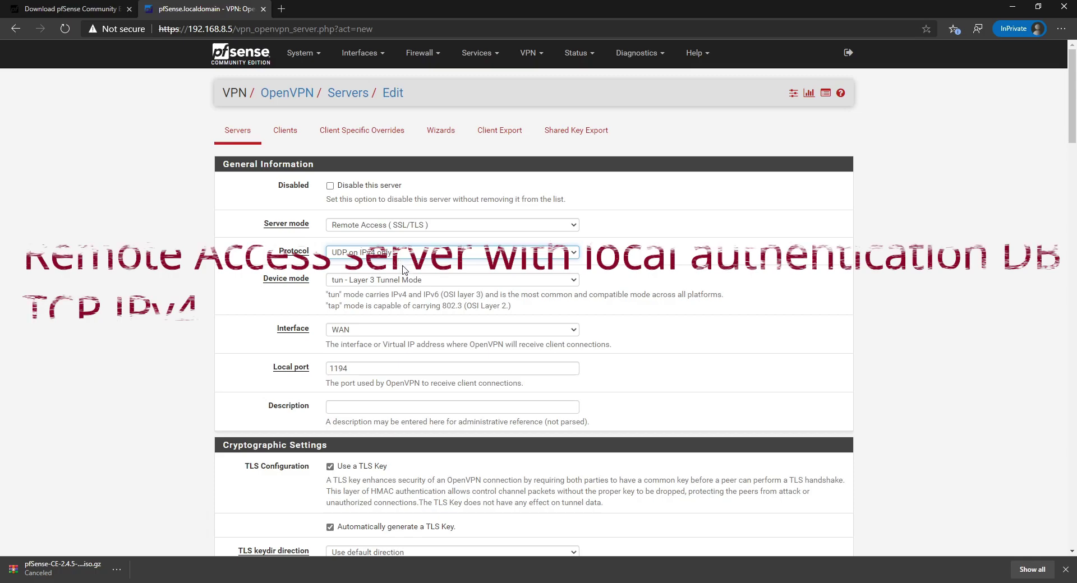
left_click(406, 292)
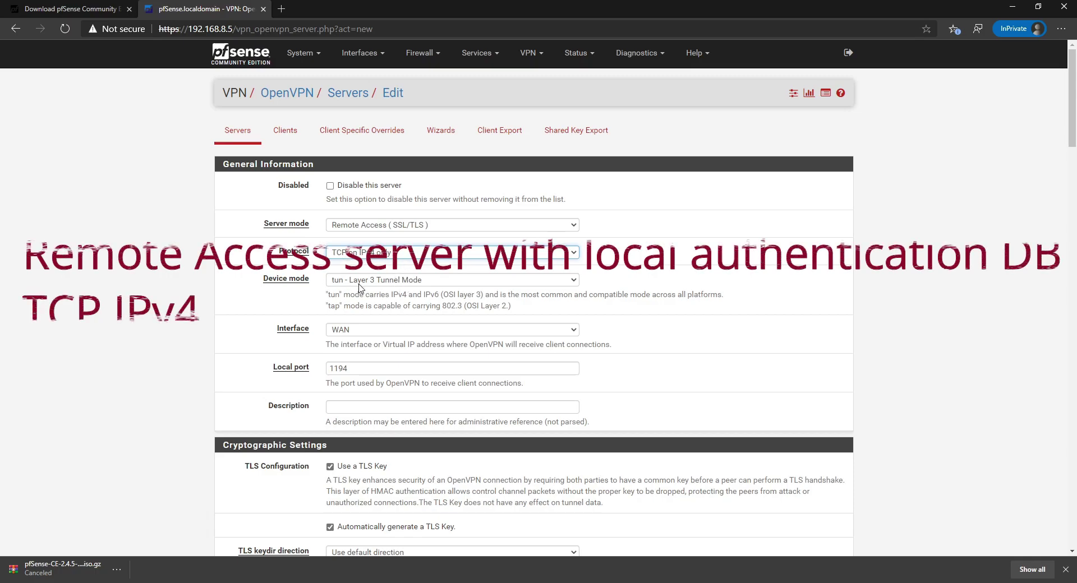
scroll(608, 247, "down", 3)
left_click(443, 186)
left_click(364, 213)
Set server mode to Remote Access (User Auth) authenticating against Local Database.
scroll(397, 321, "up", 3)
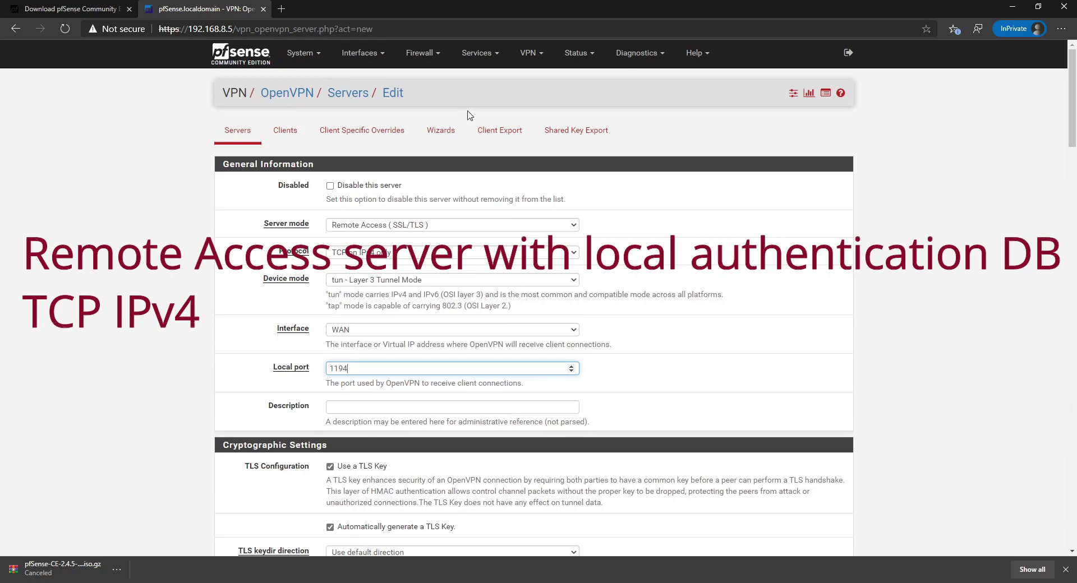
left_click(482, 228)
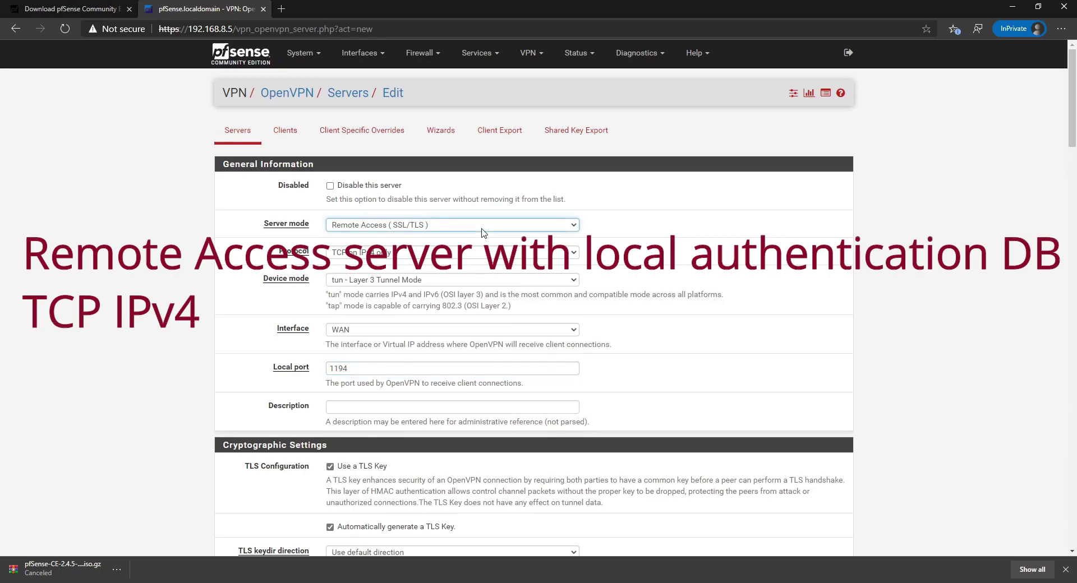
left_click(477, 273)
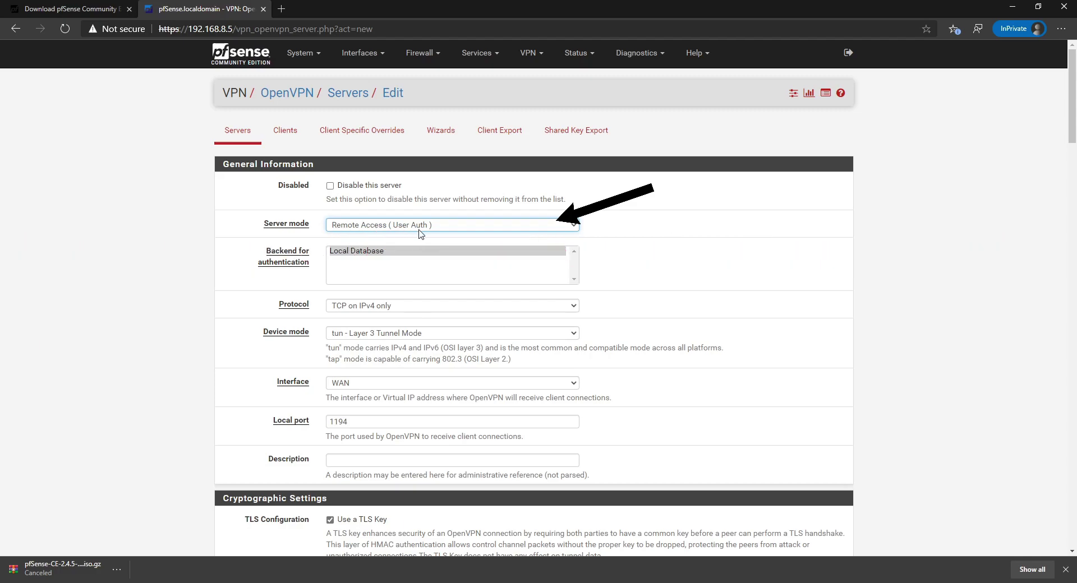
left_click(347, 259)
left_click(421, 235)
left_click(421, 228)
left_click(759, 293)
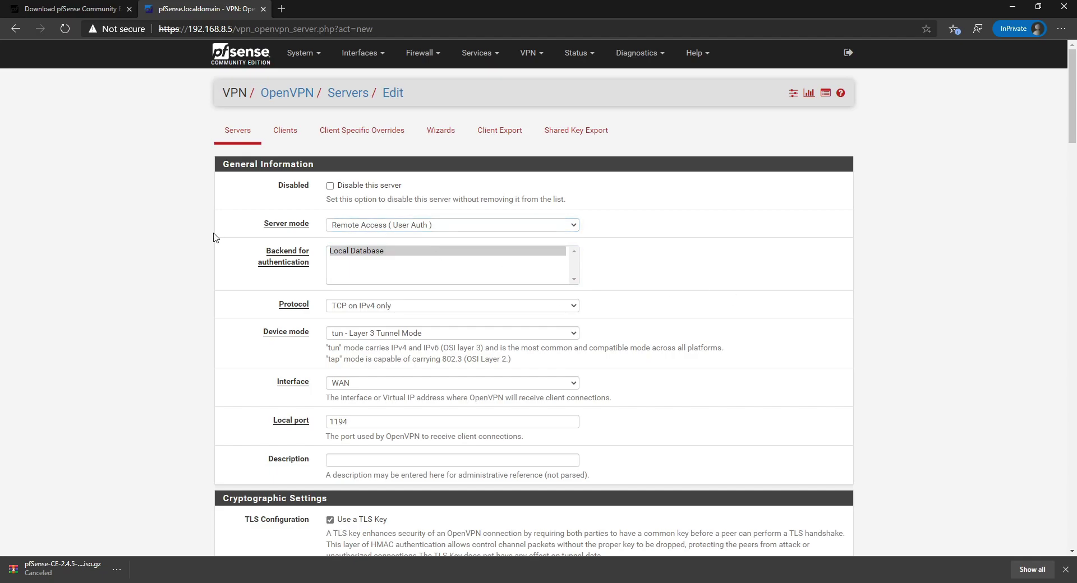
Choose OPENVPN-Certificate as the OpenVPN server's certificate.
scroll(572, 328, "down", 3)
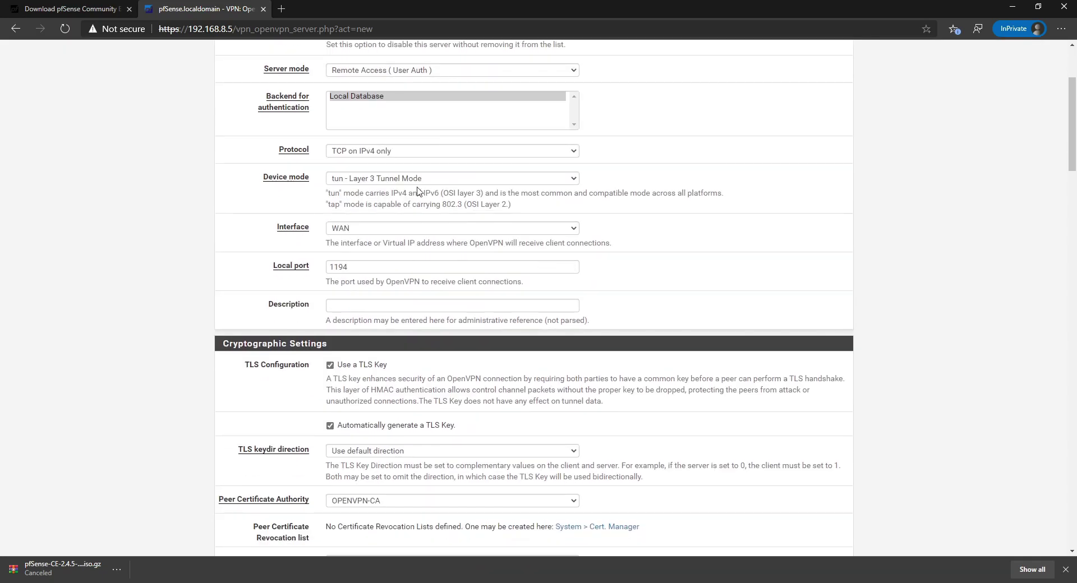
scroll(363, 267, "down", 3)
left_click(359, 151)
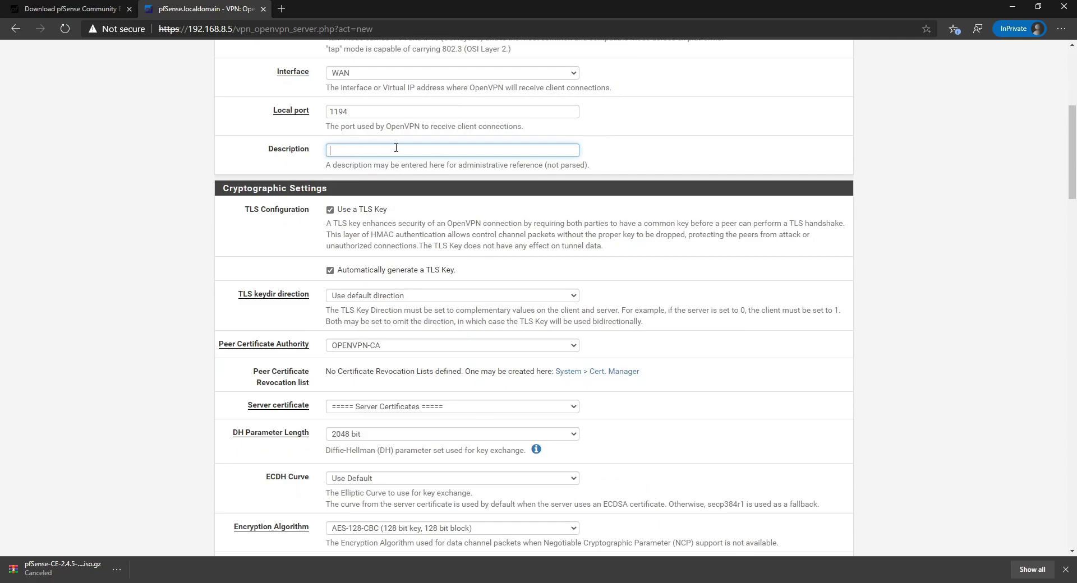
scroll(430, 162, "down", 2)
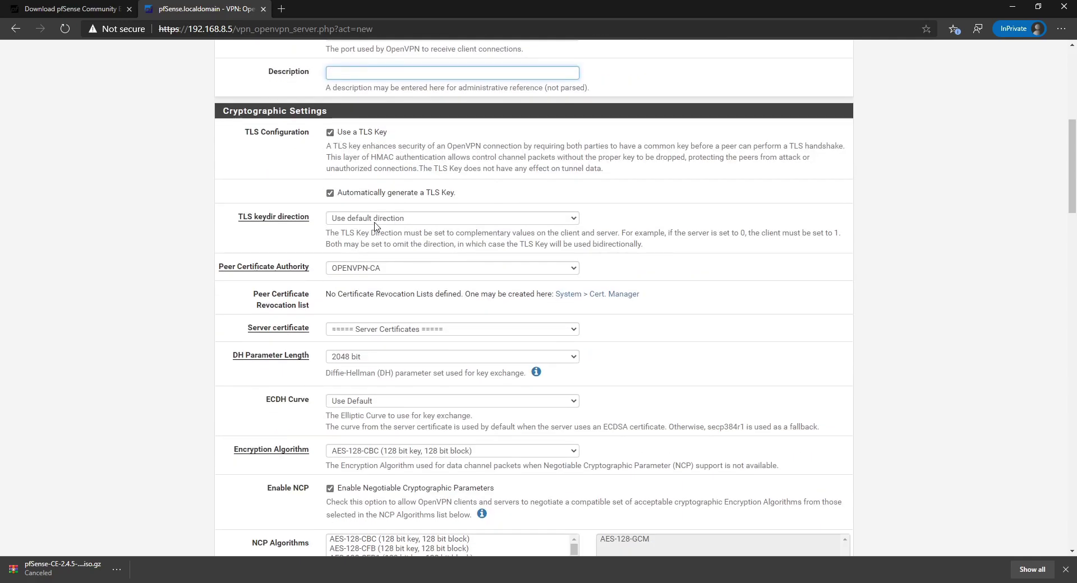
scroll(510, 222, "down", 2)
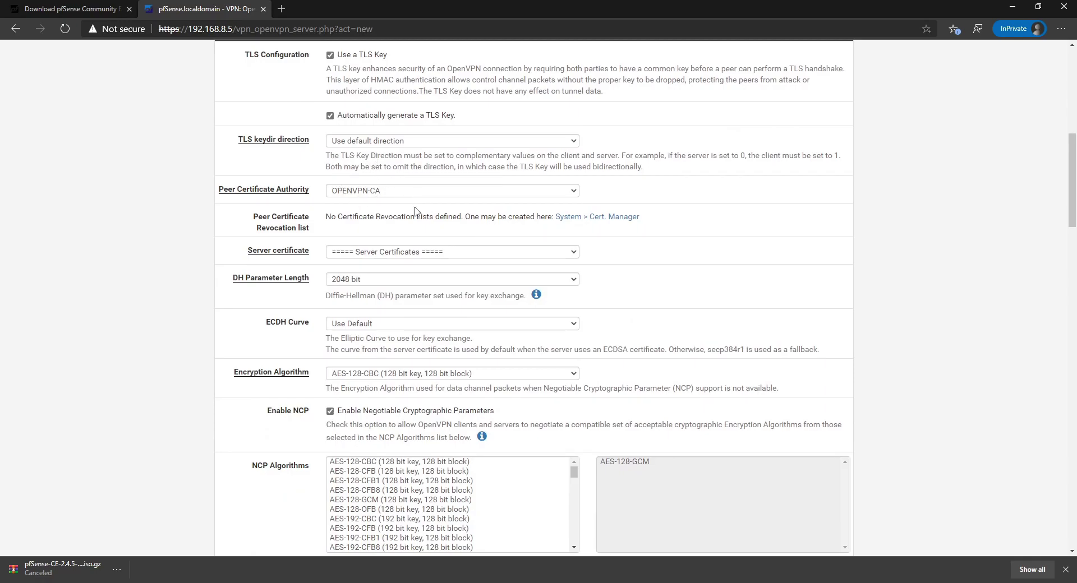
left_click(414, 255)
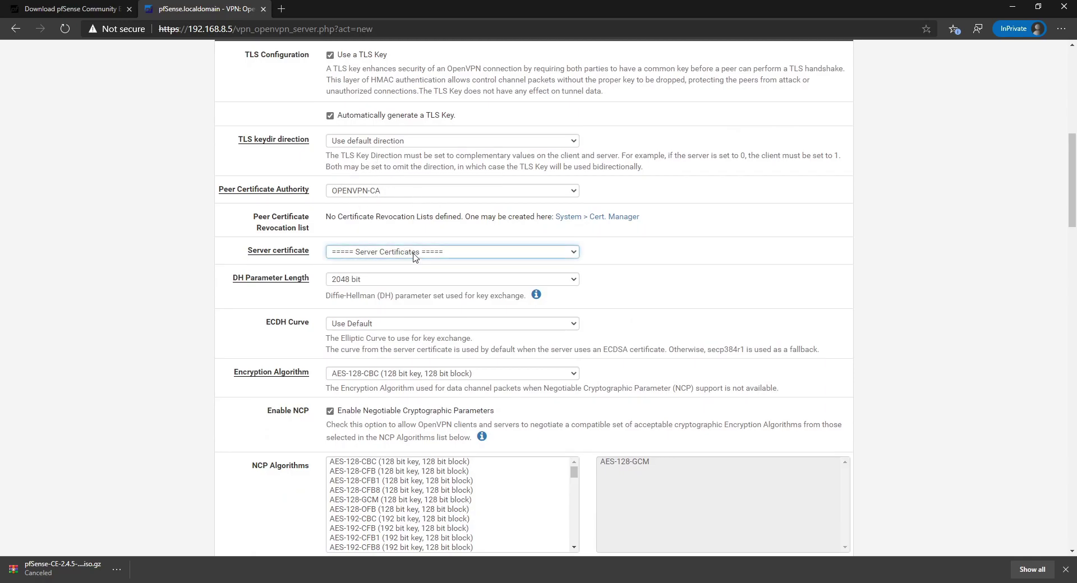
key("Down")
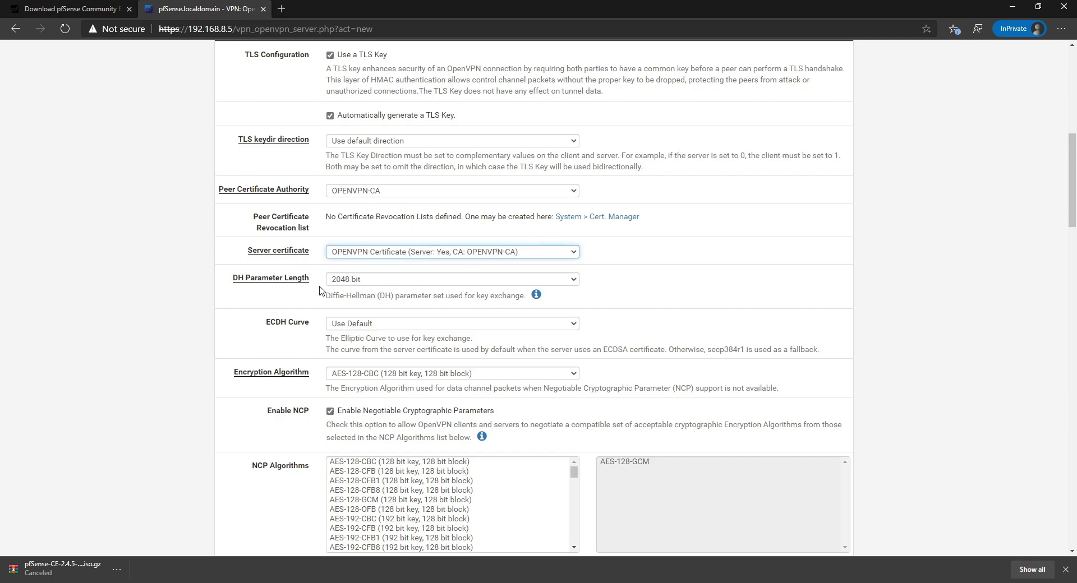
Set Certificate Depth to Do Not Check and move down to Tunnel Settings.
scroll(465, 288, "down", 1)
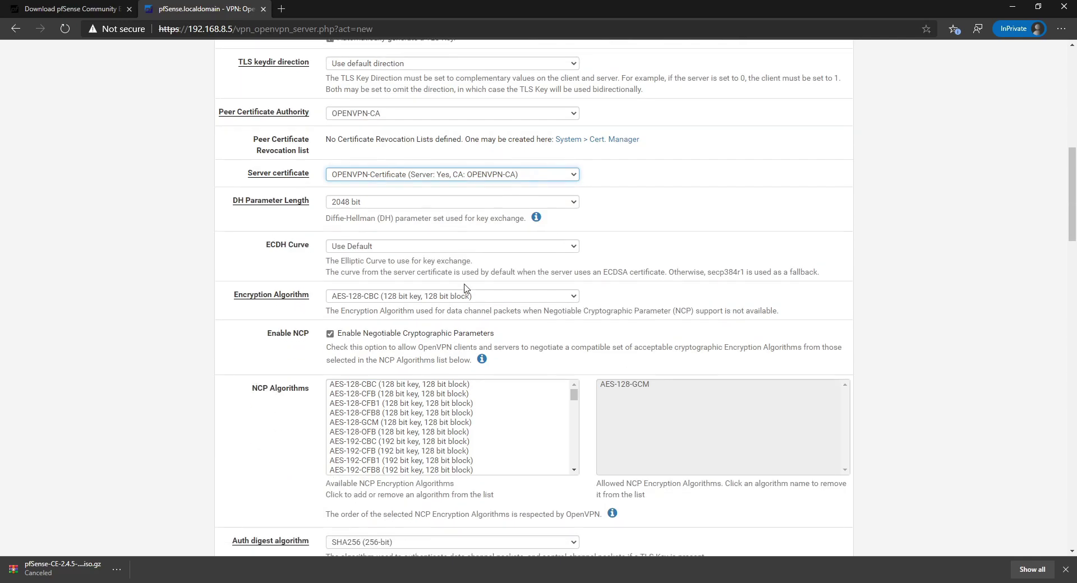
scroll(451, 308, "down", 2)
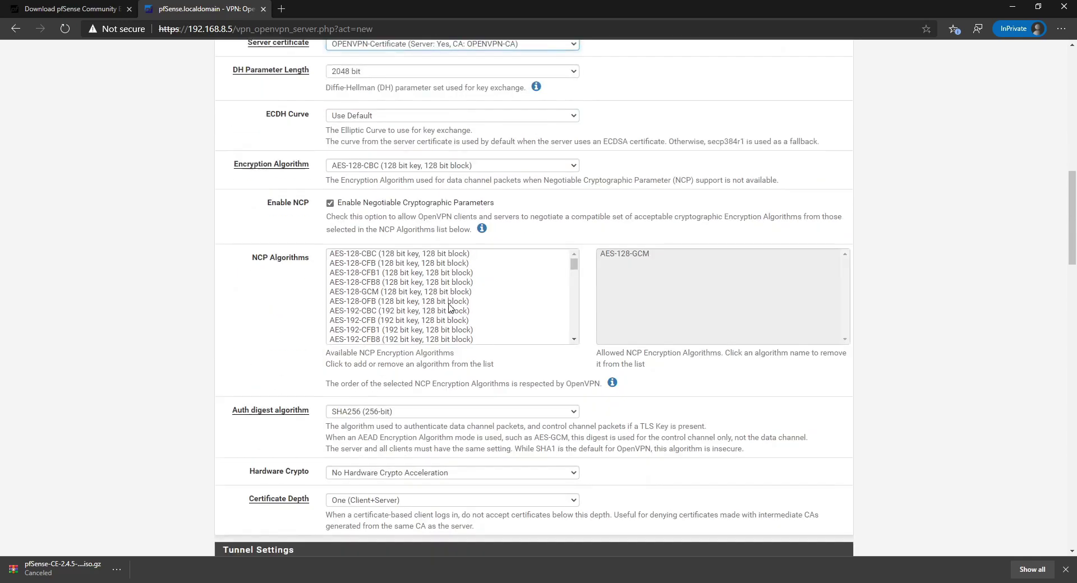
scroll(645, 277, "down", 2)
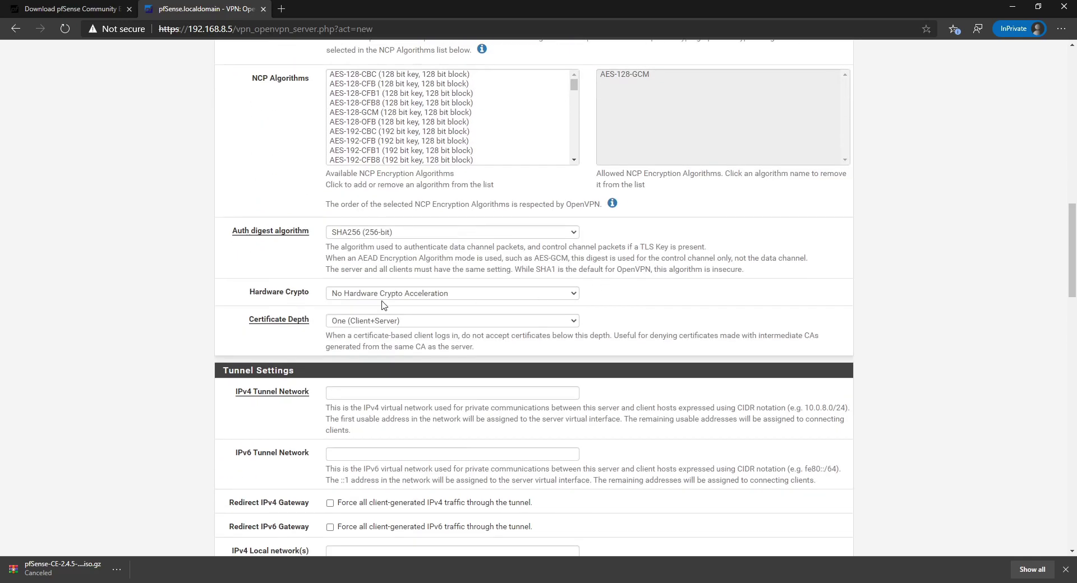
scroll(465, 297, "down", 1)
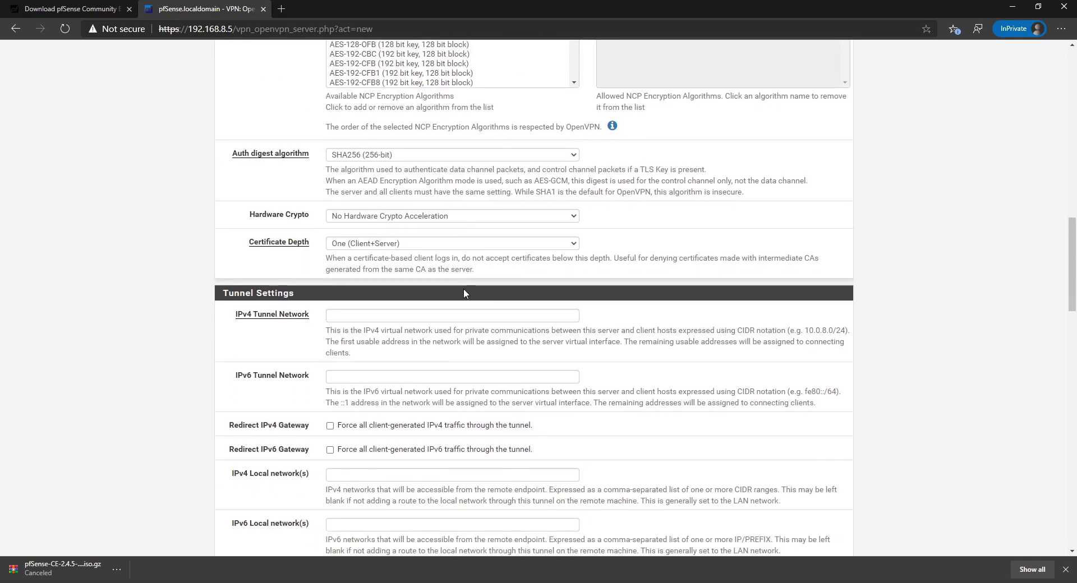
left_click(399, 246)
left_click(394, 257)
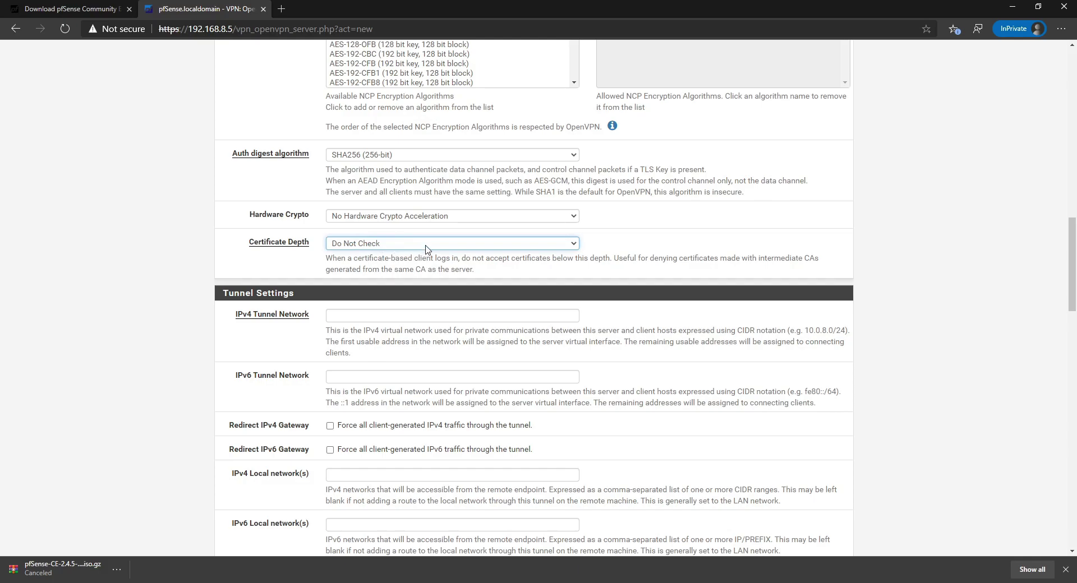
scroll(421, 253, "down", 2)
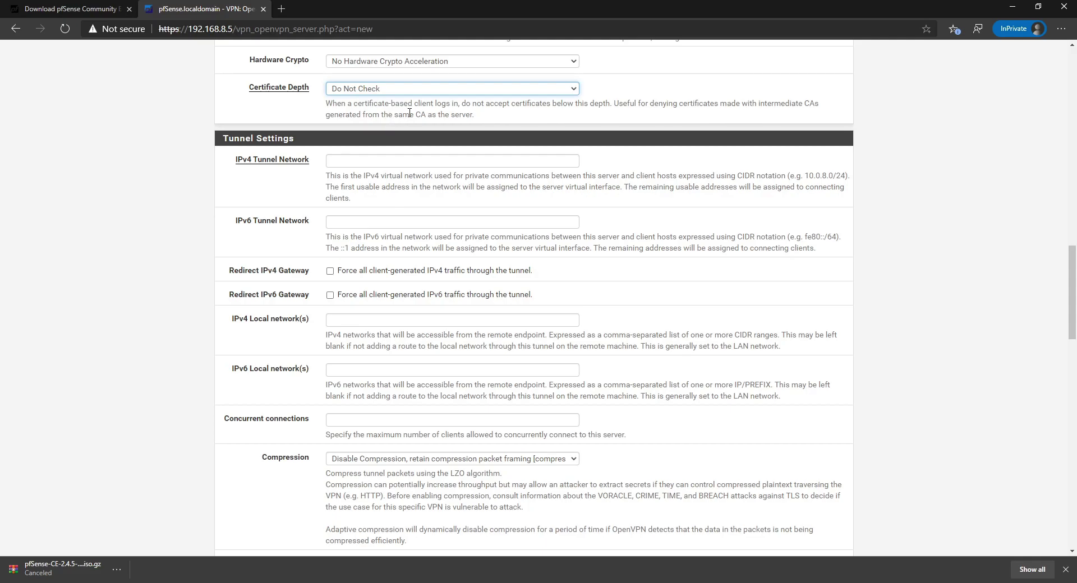
scroll(454, 146, "down", 1)
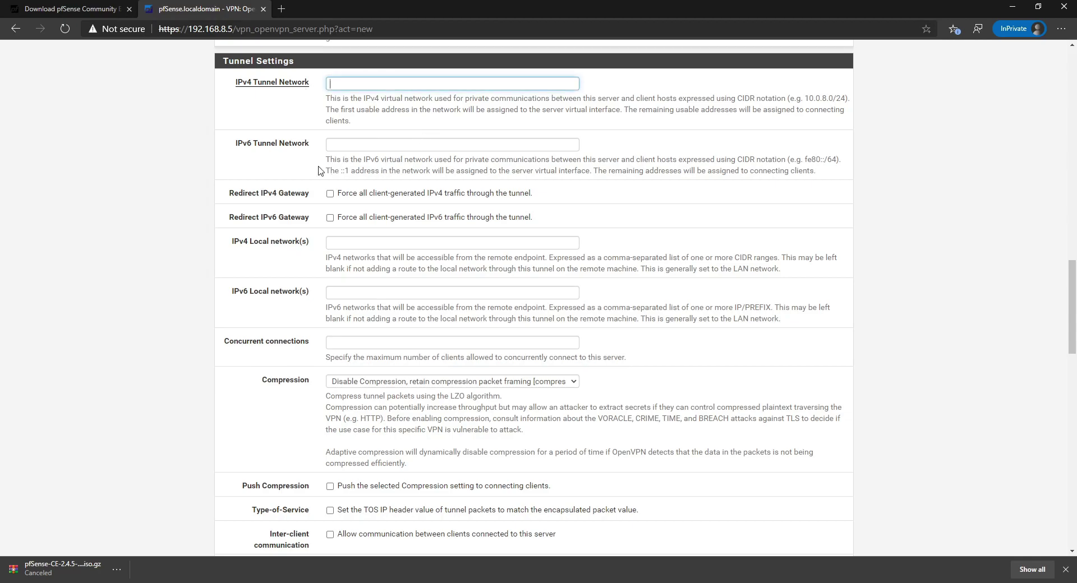
Enter local network 192.168.8.0/24 and tunnel network 192.168.9.0/24.
left_click_drag(269, 247, 309, 243)
left_click(356, 240)
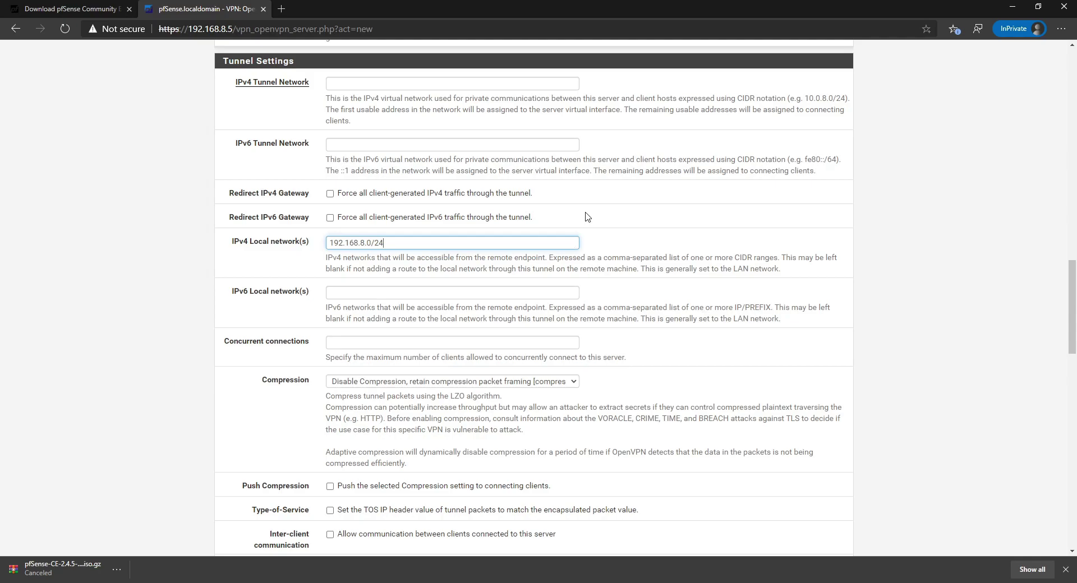
left_click(411, 83)
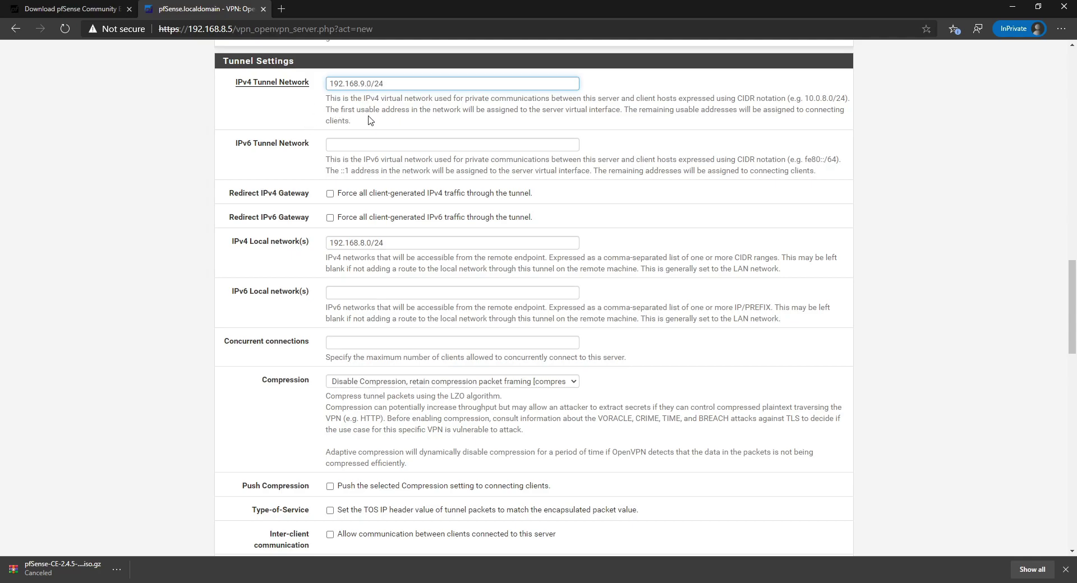
left_click(390, 144)
left_click(354, 289)
Leave concurrent connections and compression unchanged and save the OpenVPN server.
scroll(402, 302, "down", 2)
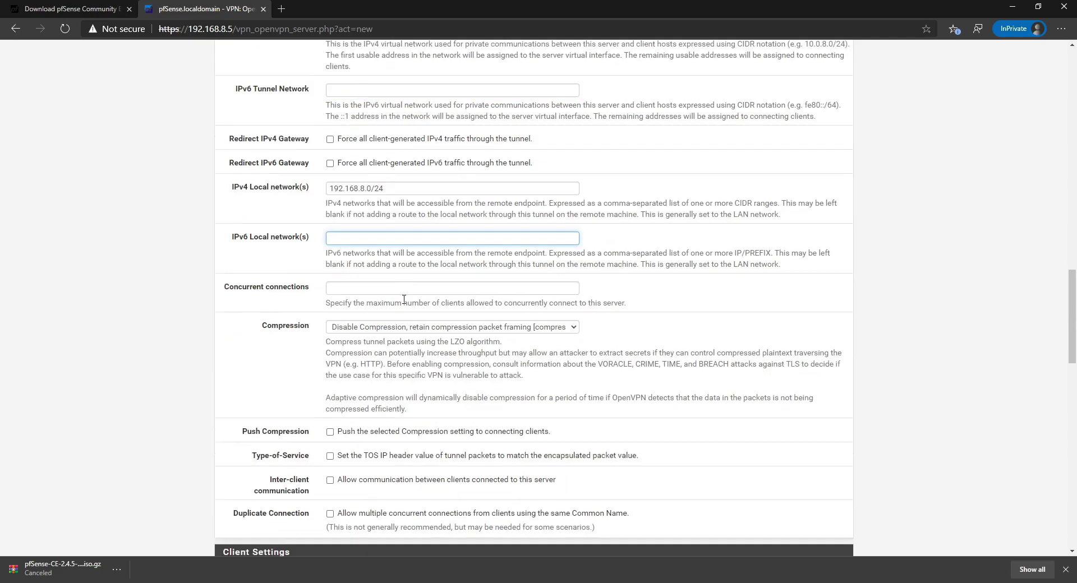
left_click(371, 279)
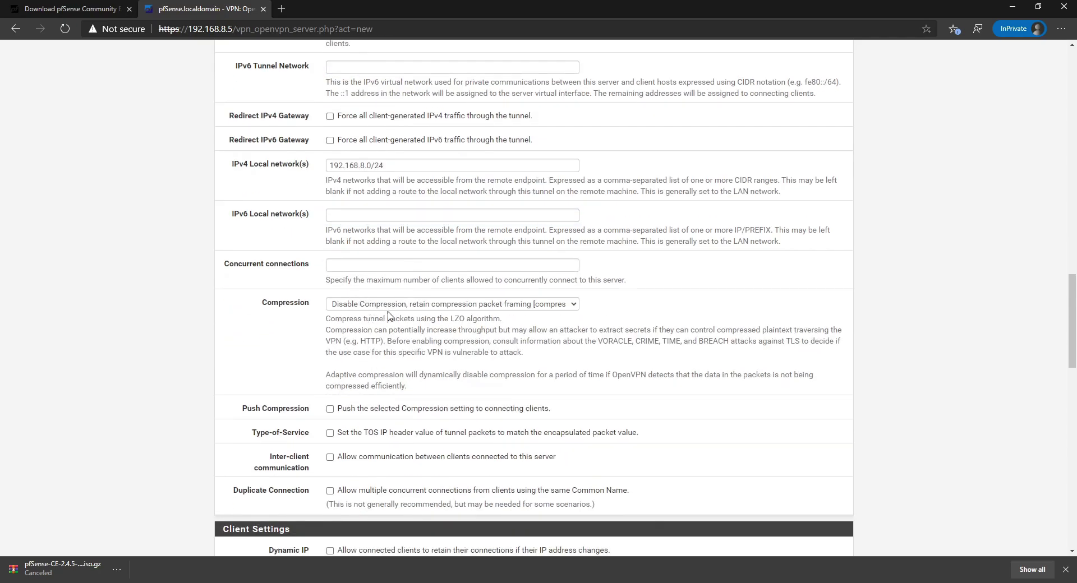
left_click(335, 265)
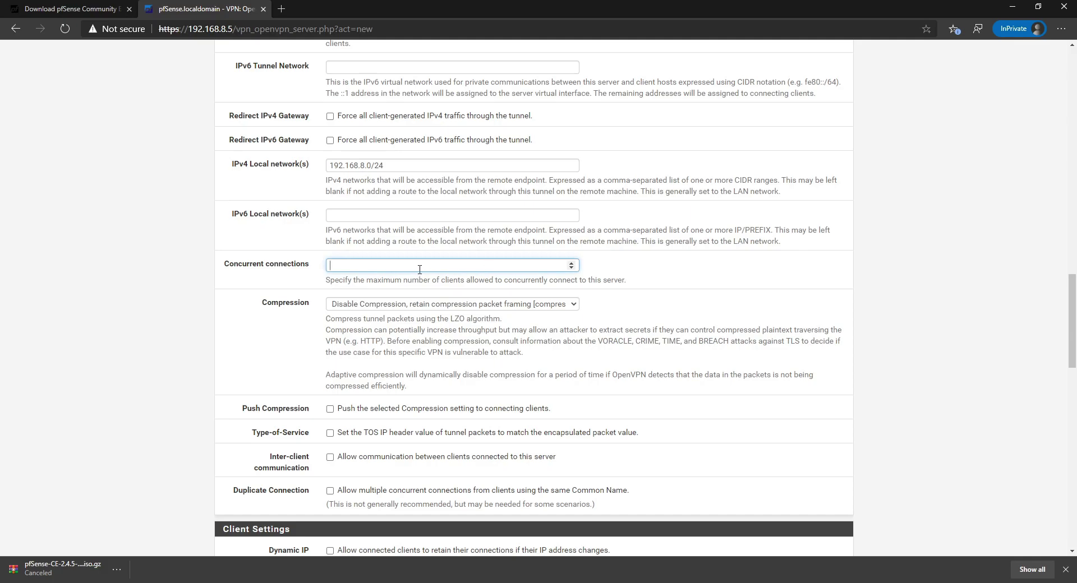
key("Tab")
left_click(662, 291)
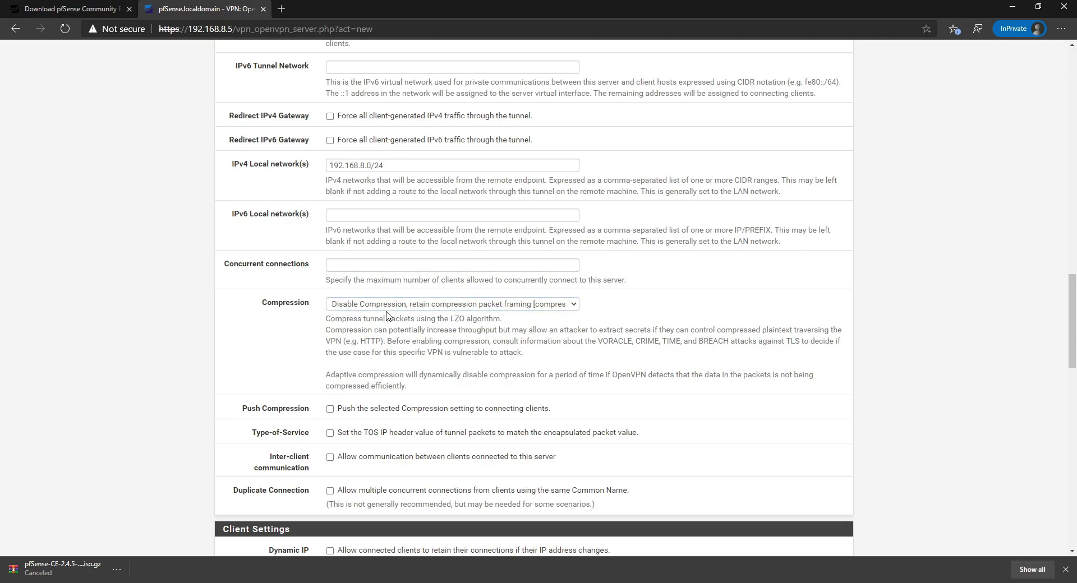
scroll(412, 322, "down", 3)
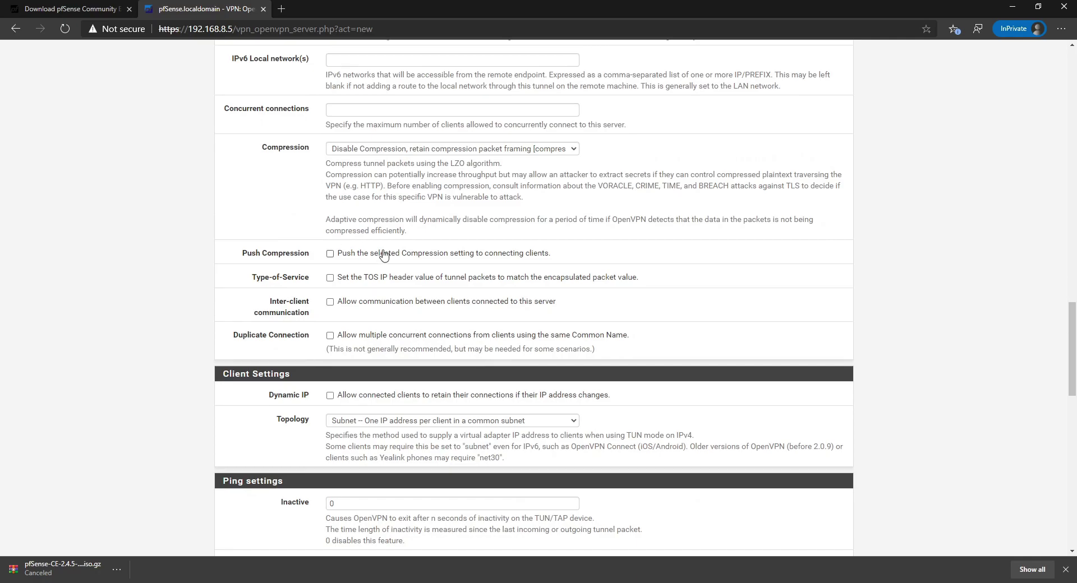
scroll(393, 303, "down", 12)
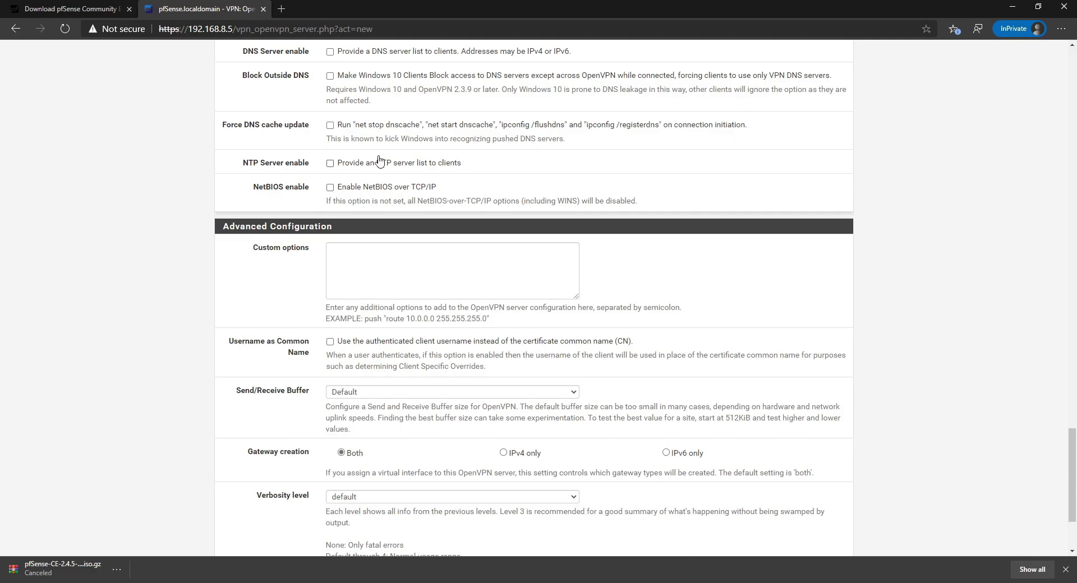
scroll(614, 319, "down", 3)
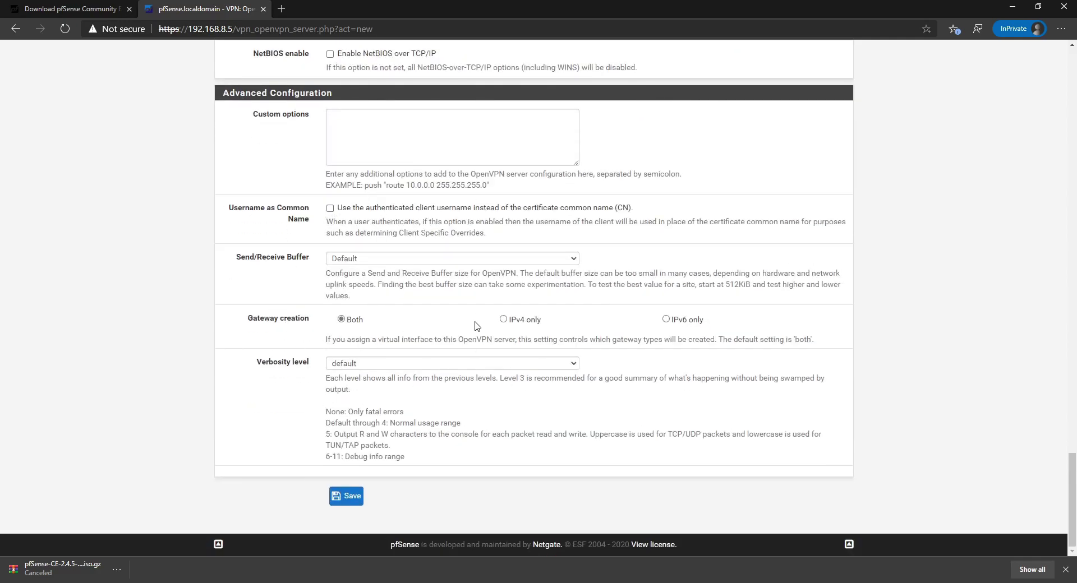
scroll(475, 311, "up", 15)
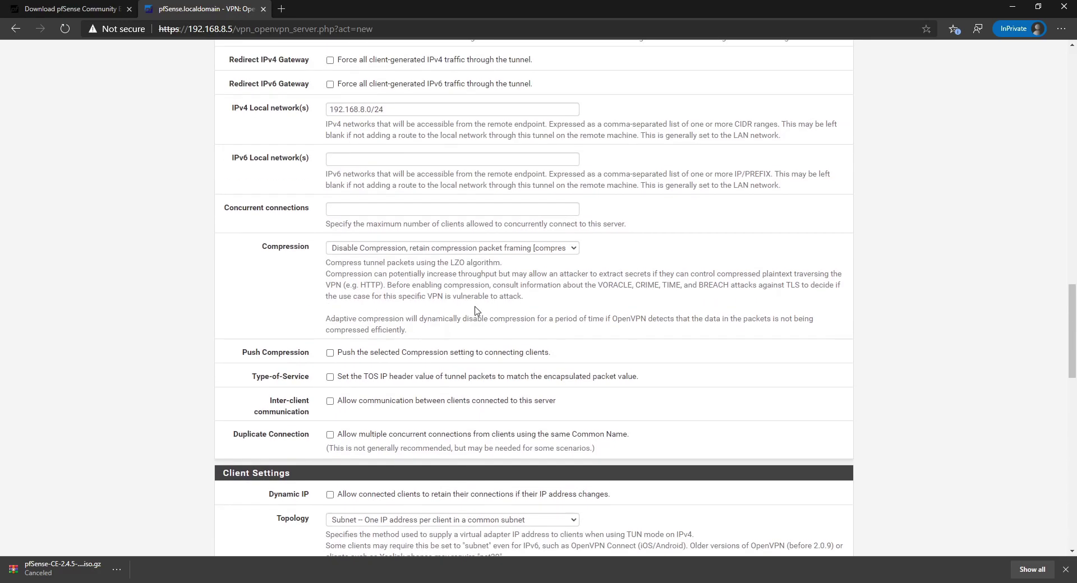
scroll(475, 310, "down", 15)
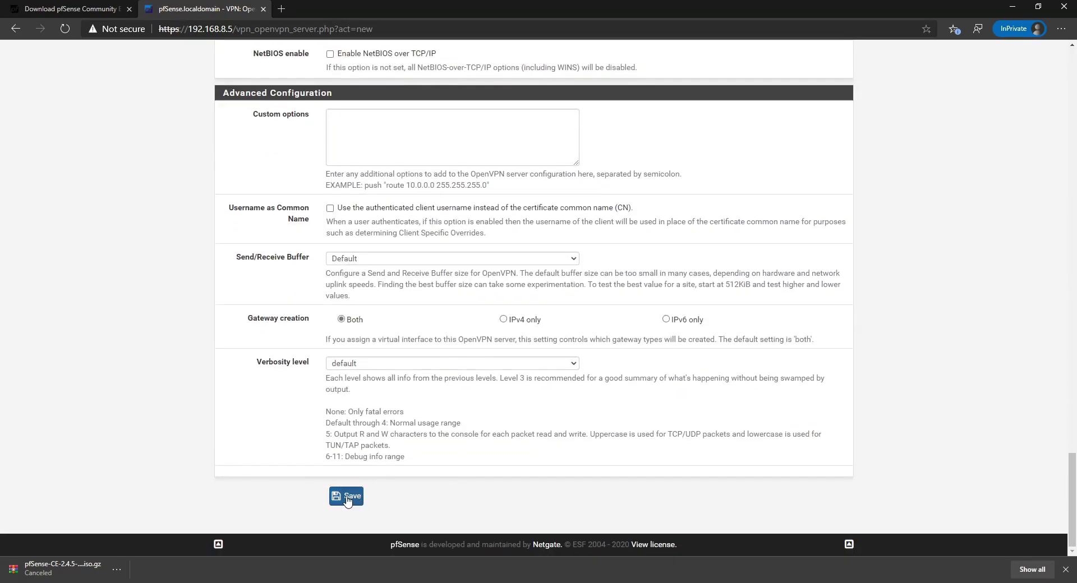
left_click(347, 498)
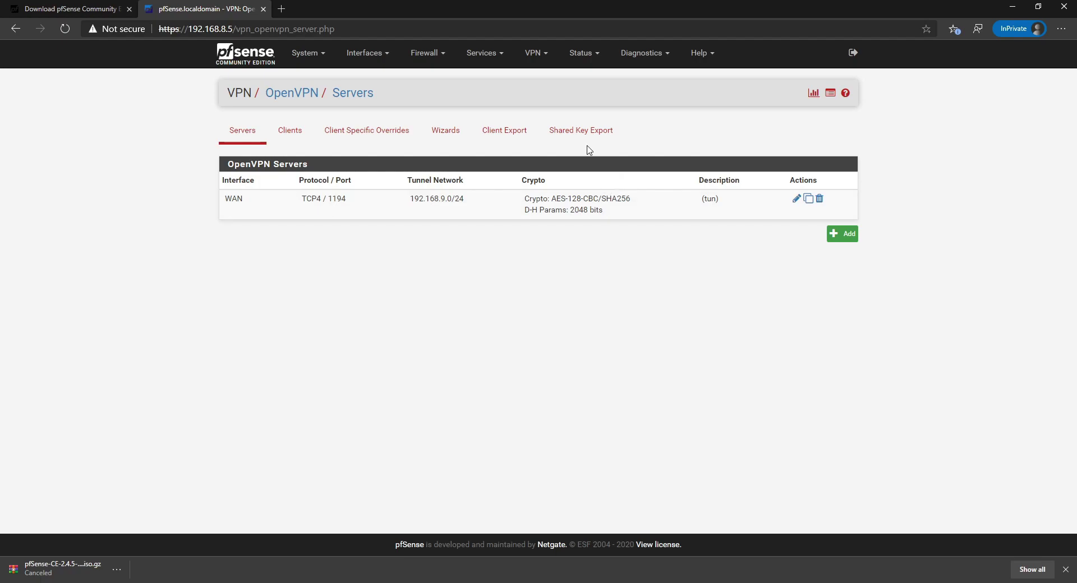
On the Client Export page, keep Host Name Resolution as Interface IP Address and Verify Server CN unchanged, then find the OpenVPN Clients export table.
left_click(501, 131)
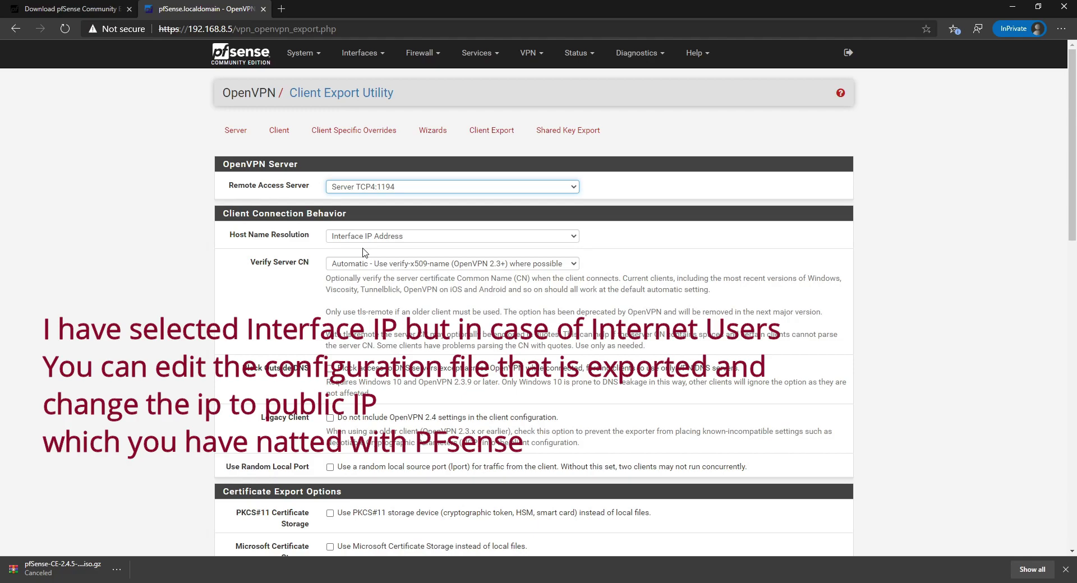
left_click(415, 238)
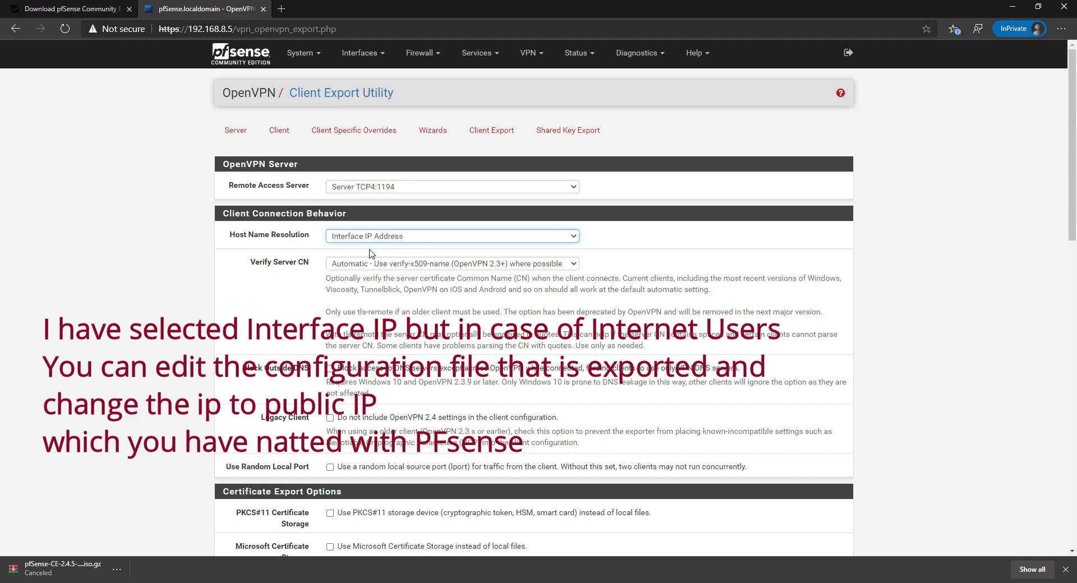
left_click(639, 249)
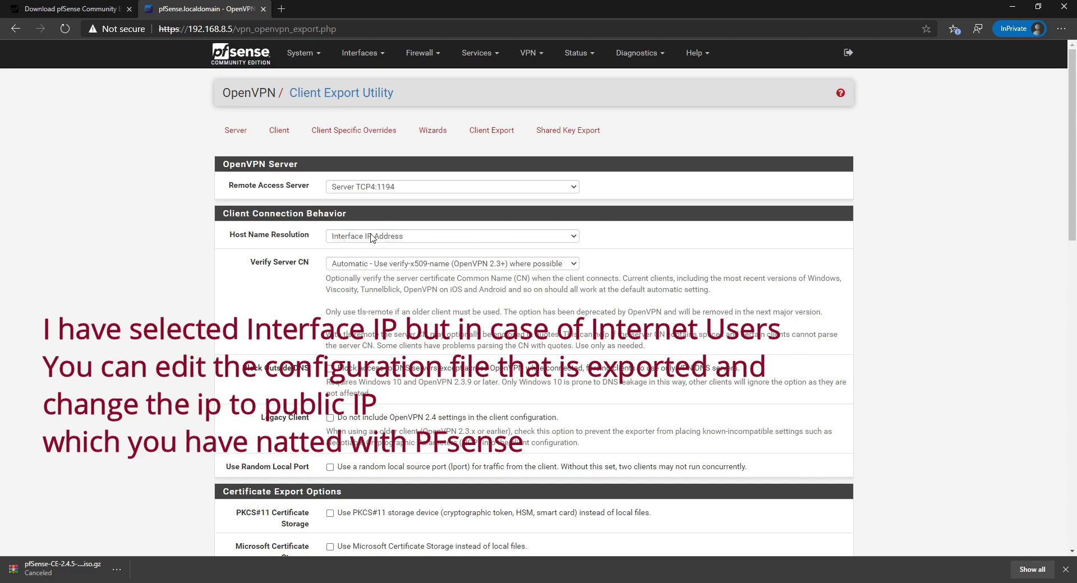
left_click(401, 264)
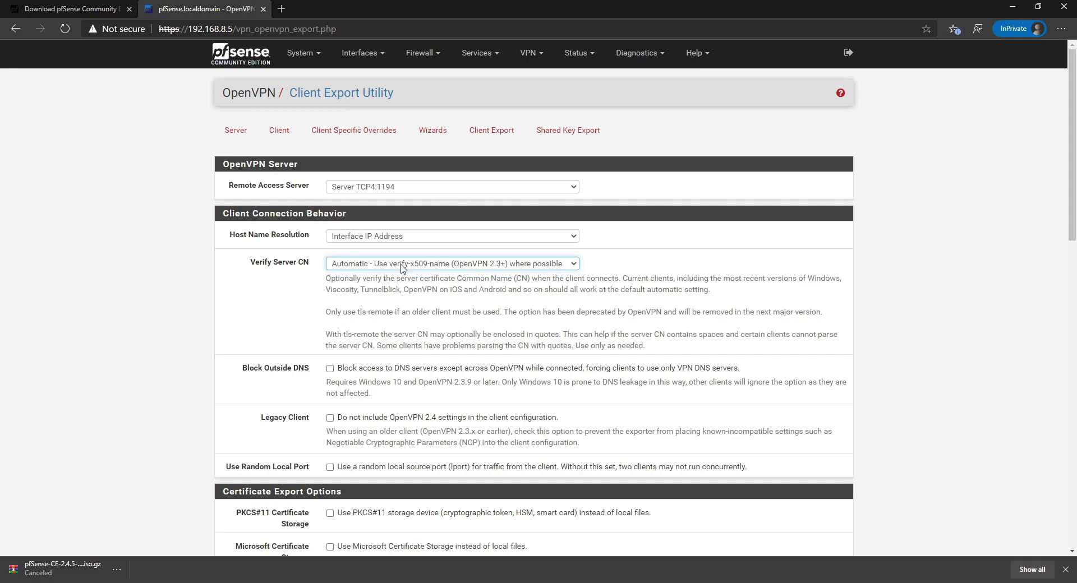
left_click(684, 268)
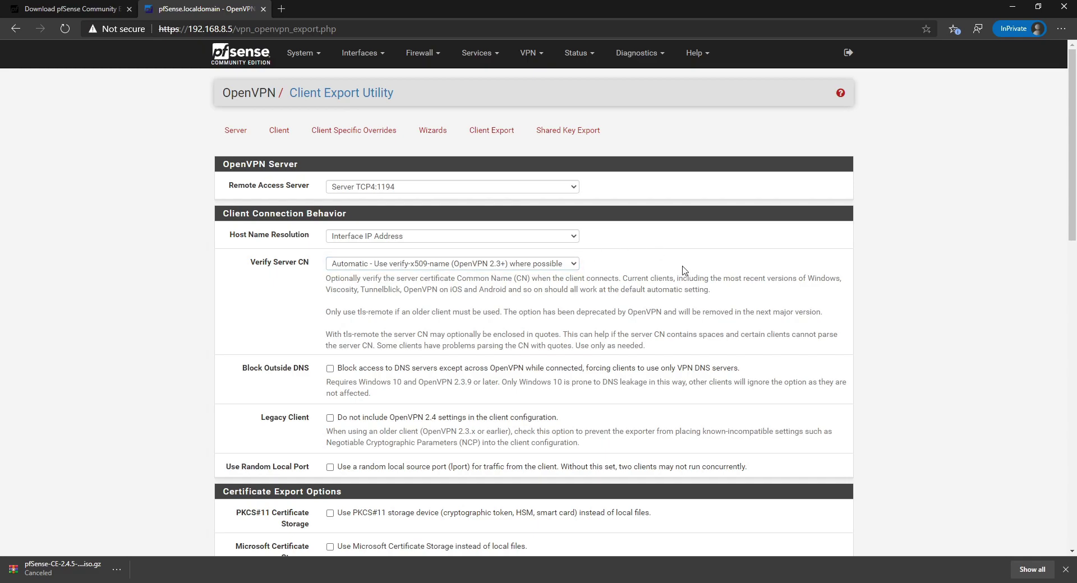
scroll(649, 281, "down", 3)
scroll(365, 221, "down", 3)
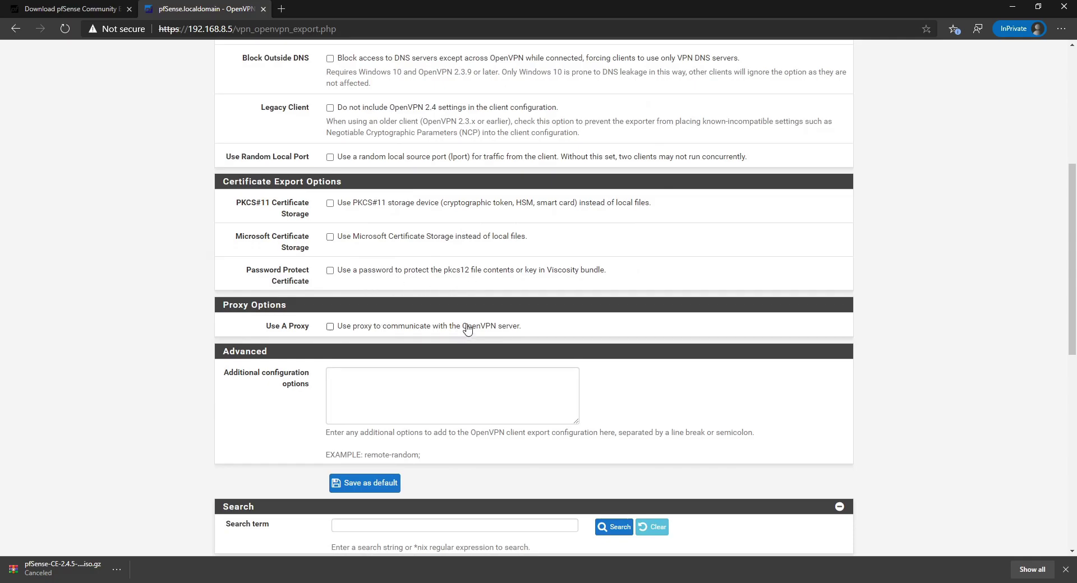
scroll(463, 332, "down", 3)
scroll(541, 325, "down", 3)
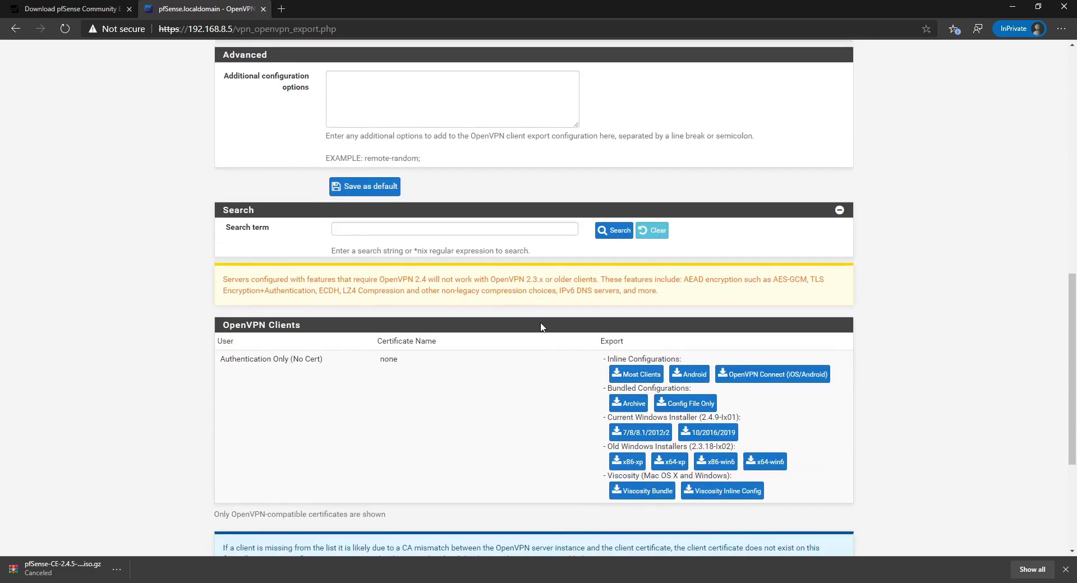
scroll(348, 352, "down", 4)
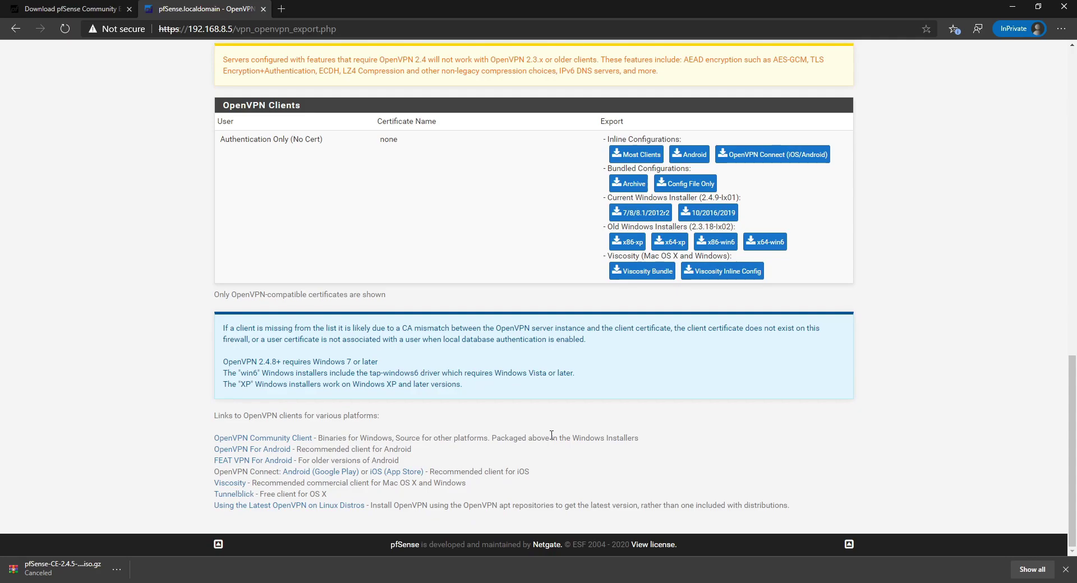
scroll(676, 361, "up", 7)
Save the export options as default and download the Windows 10/2016/2019 client installer.
left_click(360, 354)
scroll(650, 335, "down", 7)
left_click(715, 212)
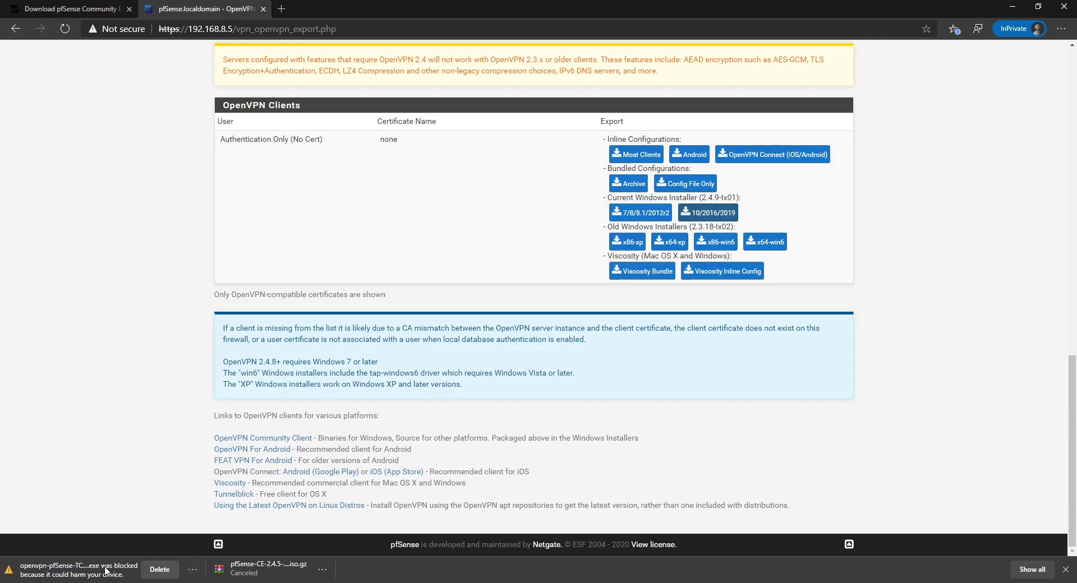
Keep the blocked openvpn-pfSense-TCP4-1194 installer in Edge despite the SmartScreen warning.
left_click(195, 566)
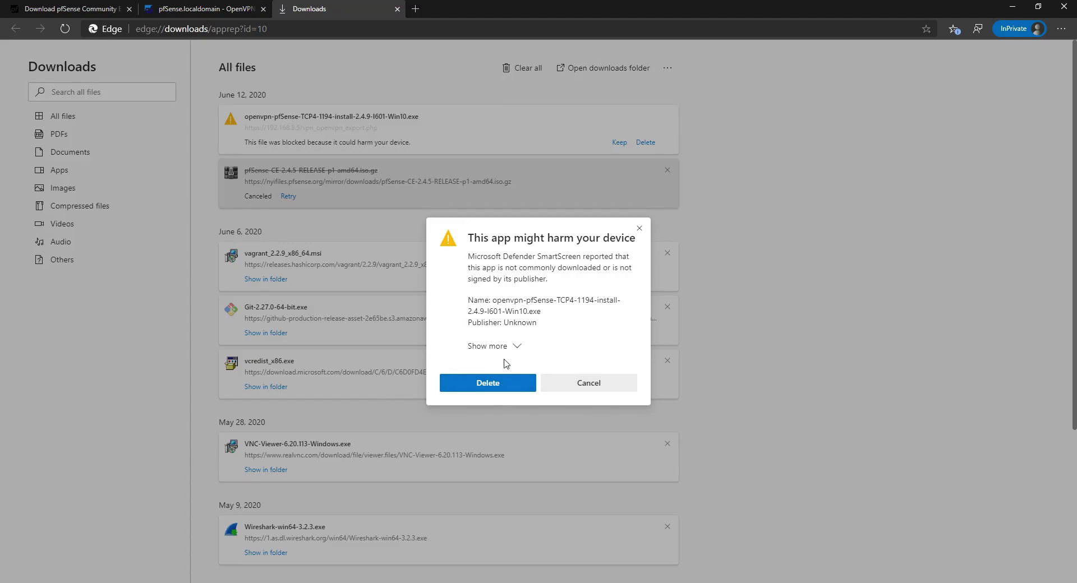
left_click(514, 347)
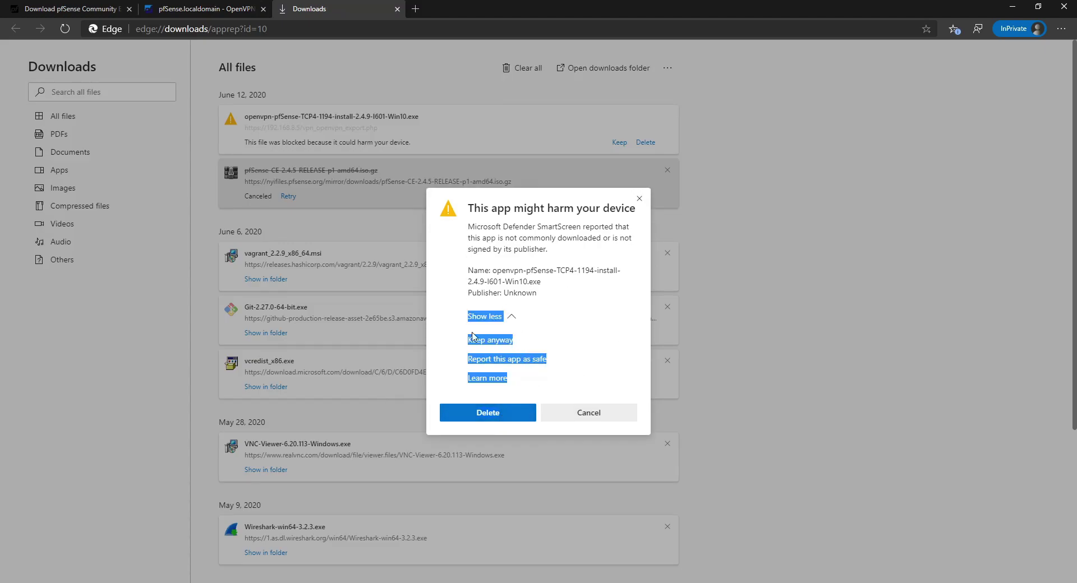
left_click(591, 402)
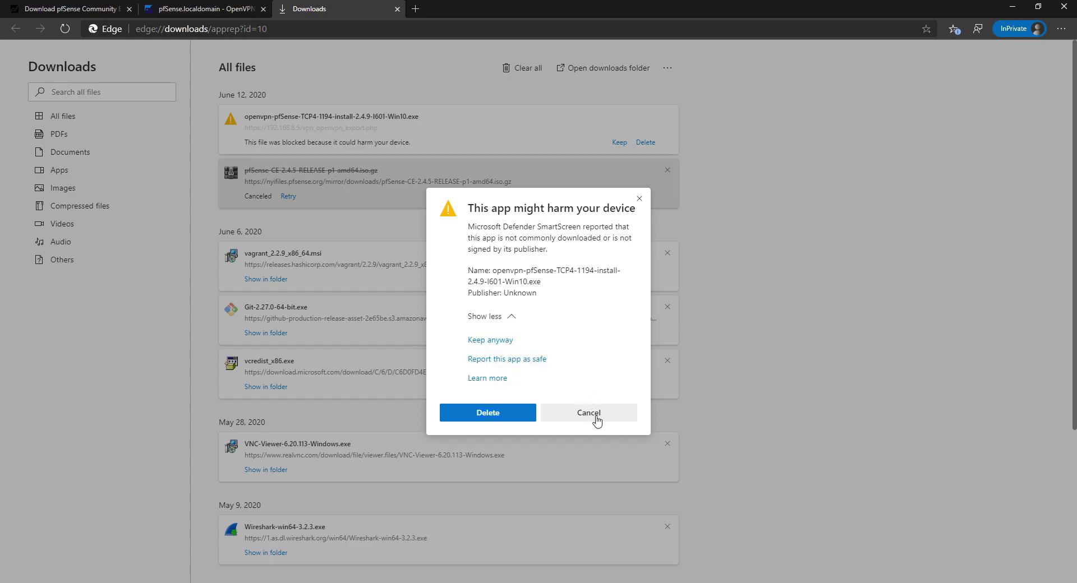
left_click(611, 424)
left_click(619, 144)
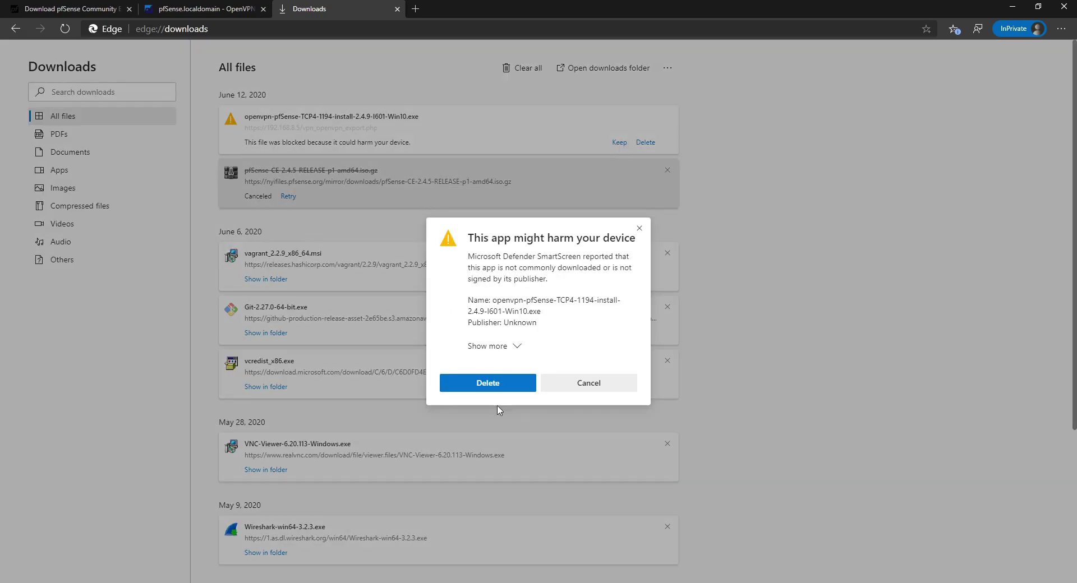
left_click(508, 351)
left_click(499, 341)
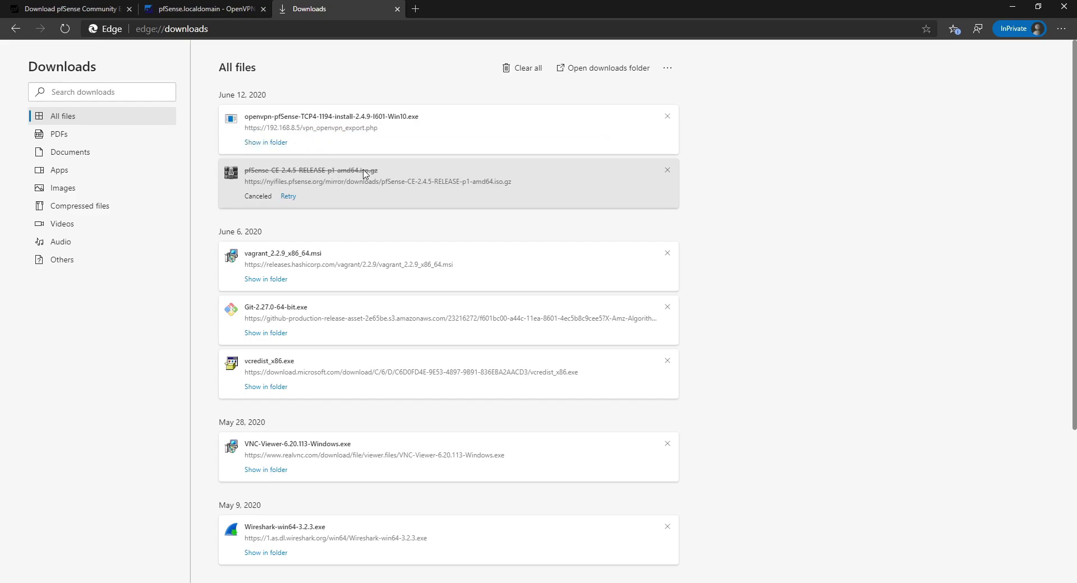
Open the downloaded installer, then return to the pfSense OpenVPN export tab.
left_click(279, 116)
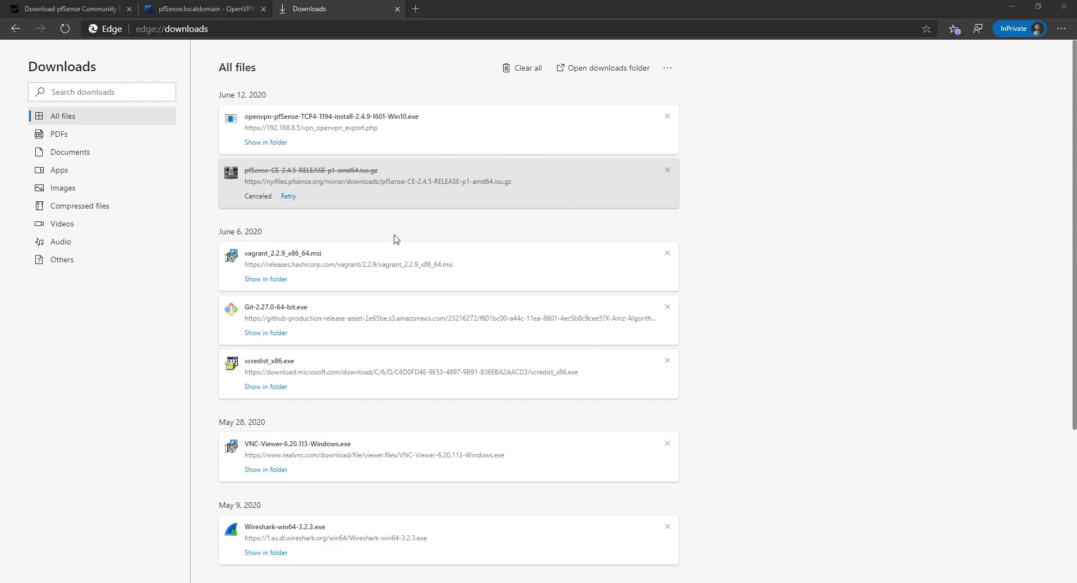
left_click(594, 406)
left_click(214, 14)
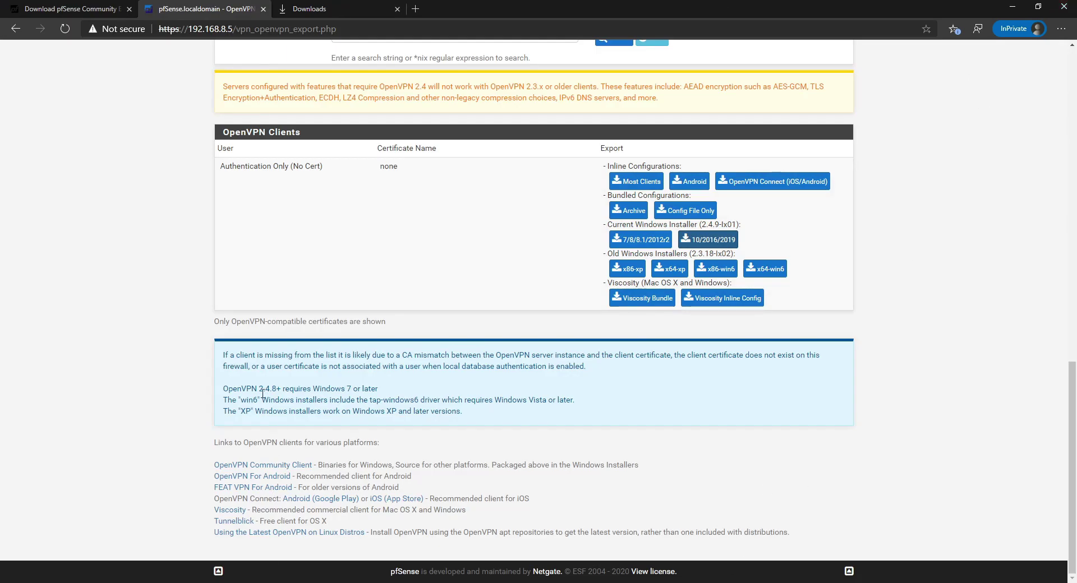
Download the Most Clients inline .ovpn configuration for the TCP4:1194 server.
left_click(633, 182)
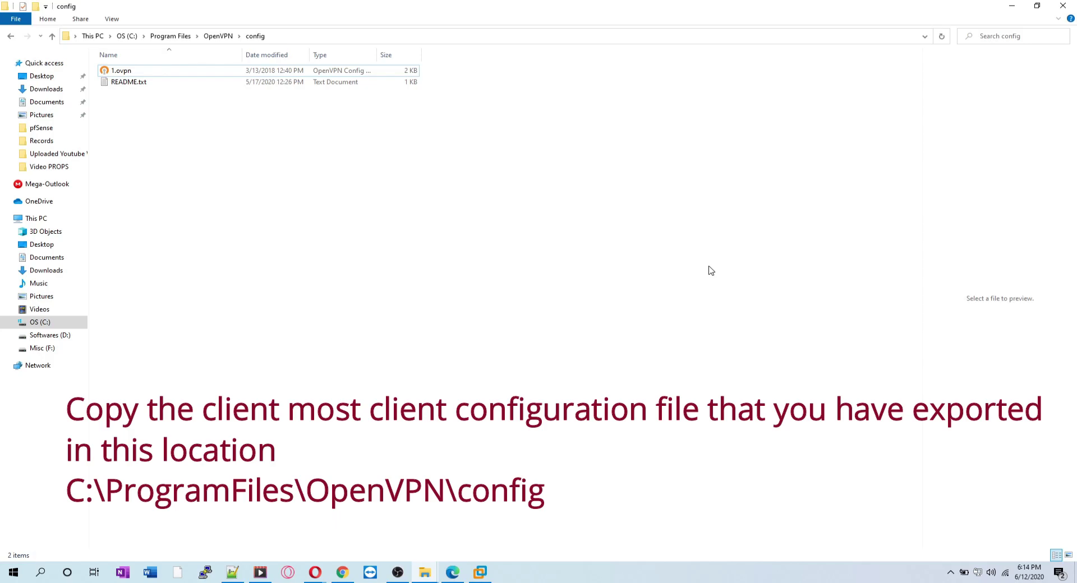
Confirm the File Explorer location is C:\Program Files\OpenVPN\config.
right_click(426, 177)
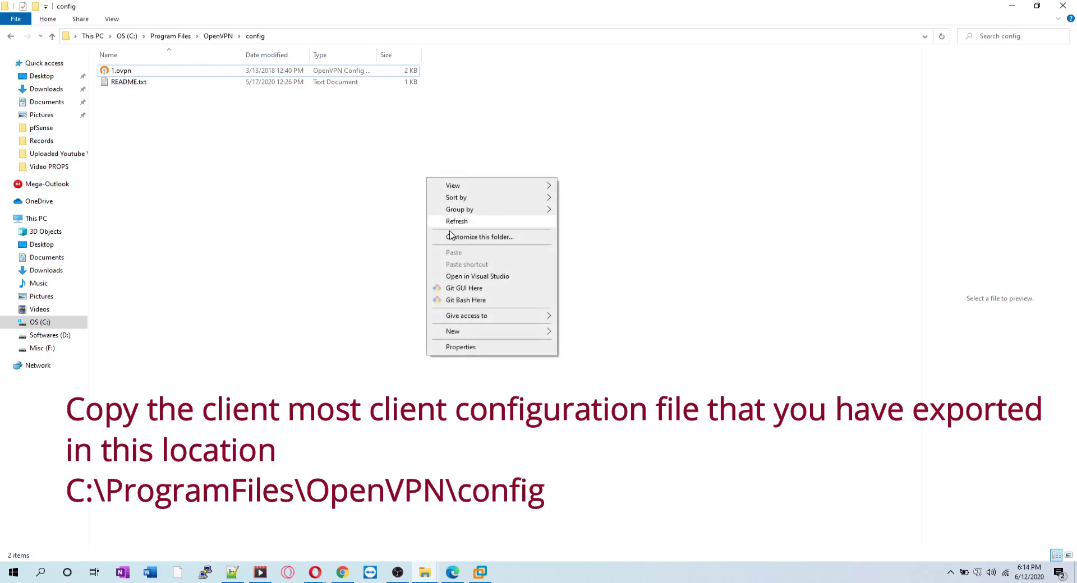
left_click(219, 92)
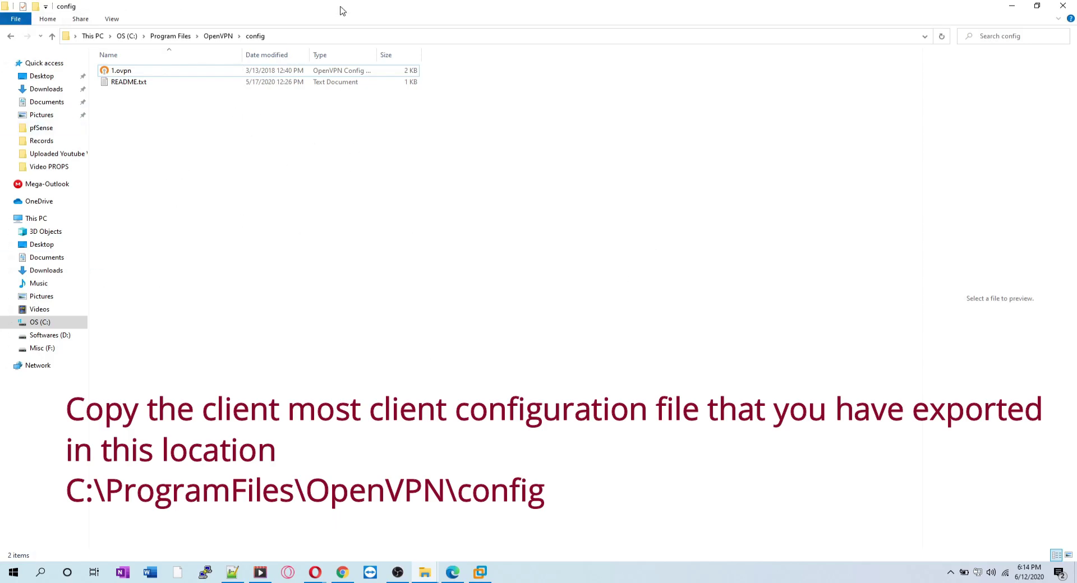
left_click(337, 36)
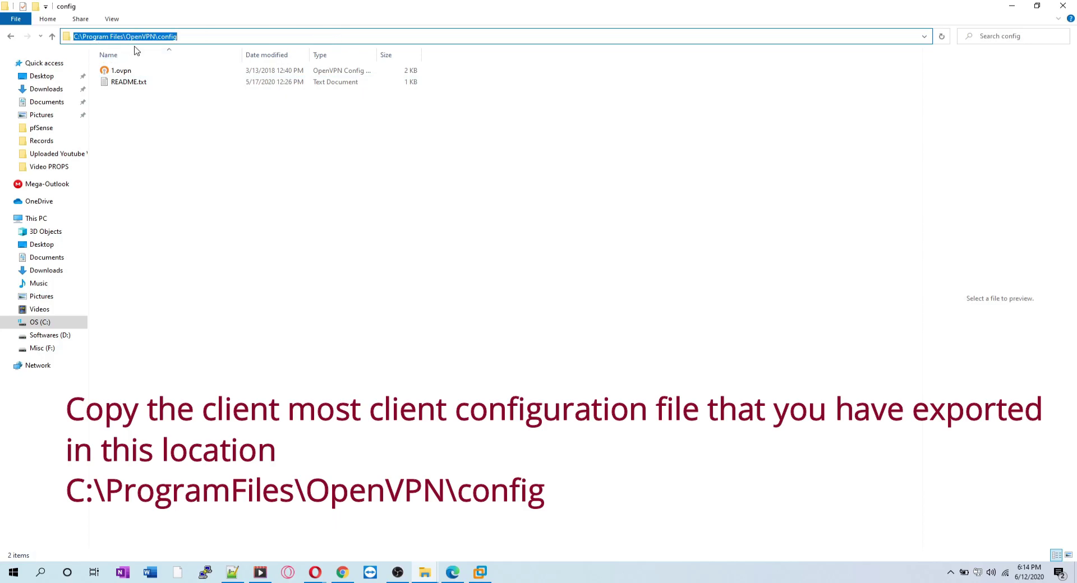
left_click(155, 185)
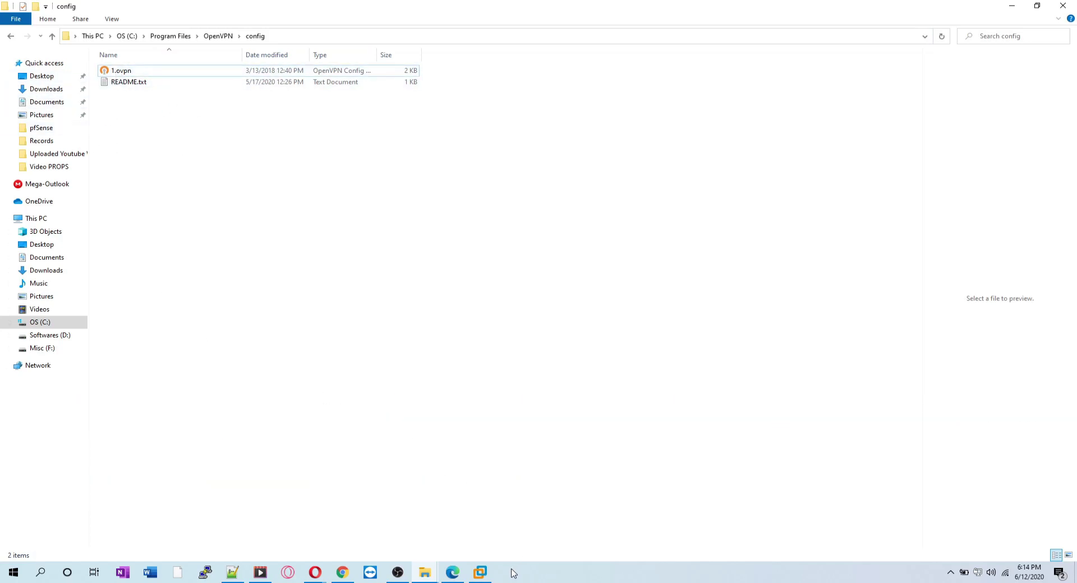
left_click(611, 578)
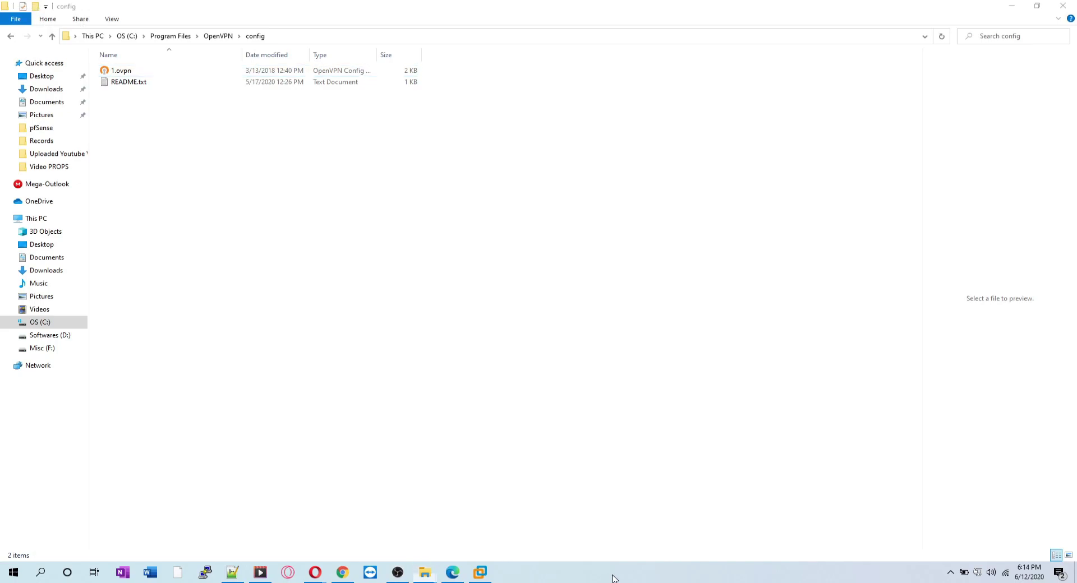
Paste pfSense-TCP4-1194-config.ovpn into the config folder, granting administrator permission.
right_click(204, 147)
left_click(242, 222)
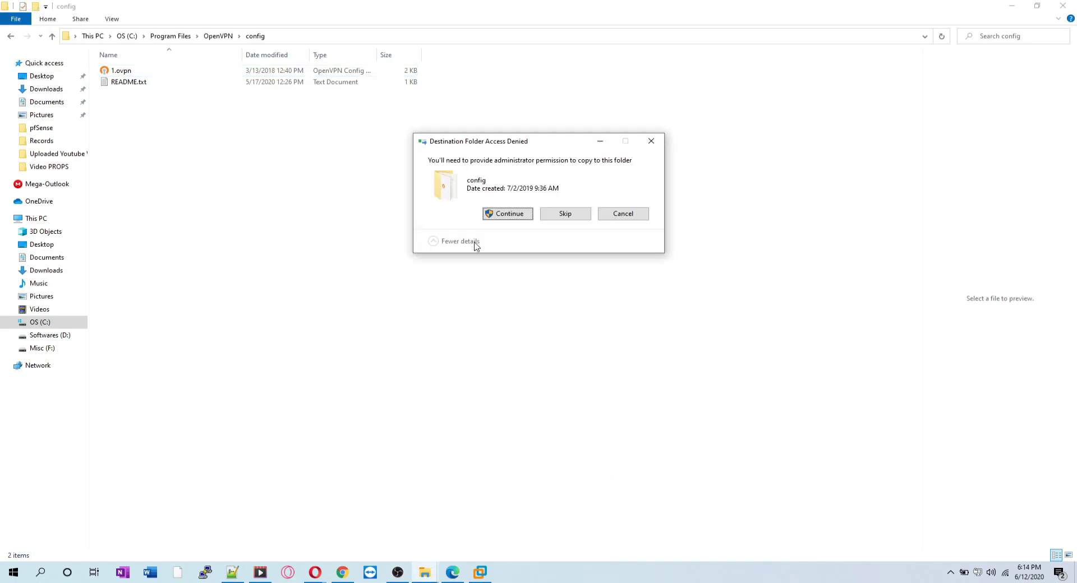
left_click(507, 215)
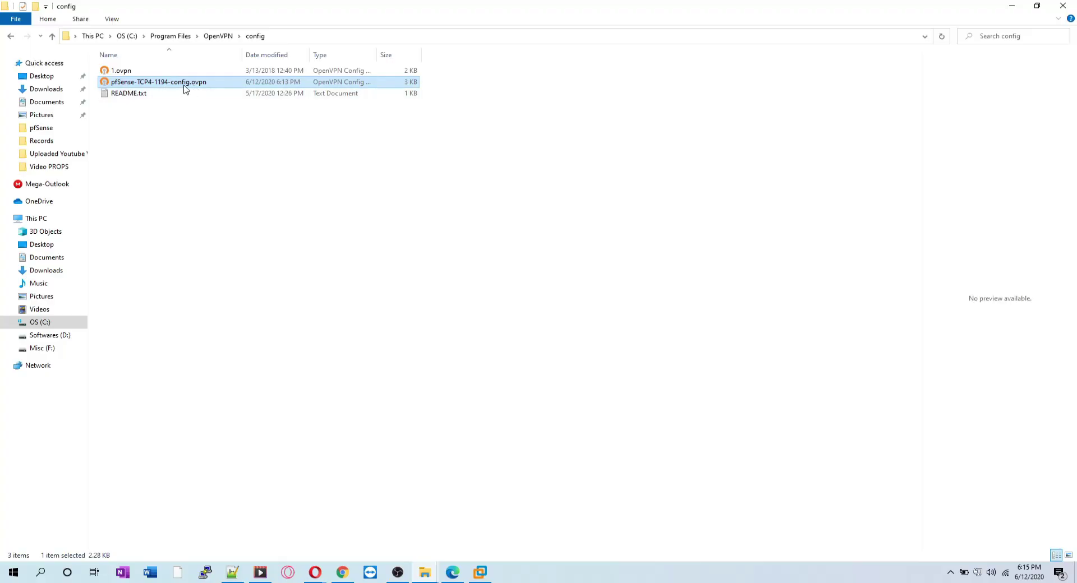
left_click(366, 281)
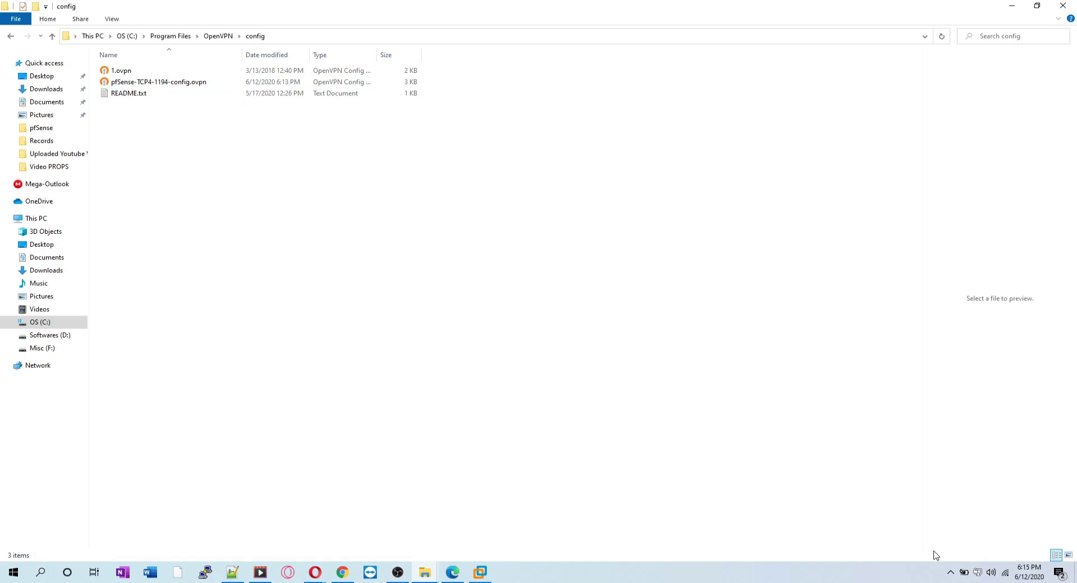
right_click(978, 575)
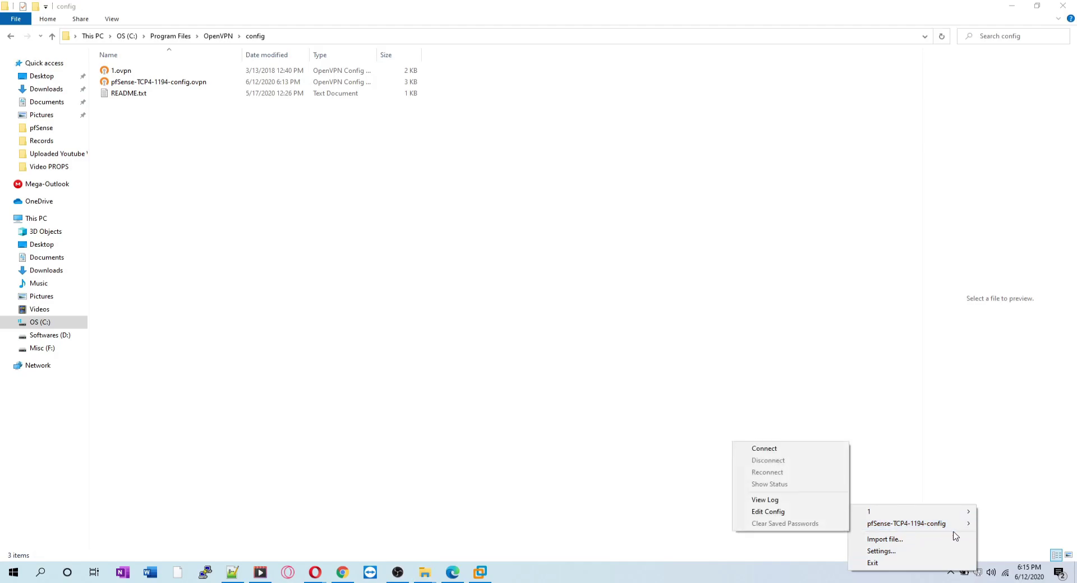
Connect with the pfSense-TCP4-1194-config profile and submit the VPN user's username and password.
mouse_move(957, 530)
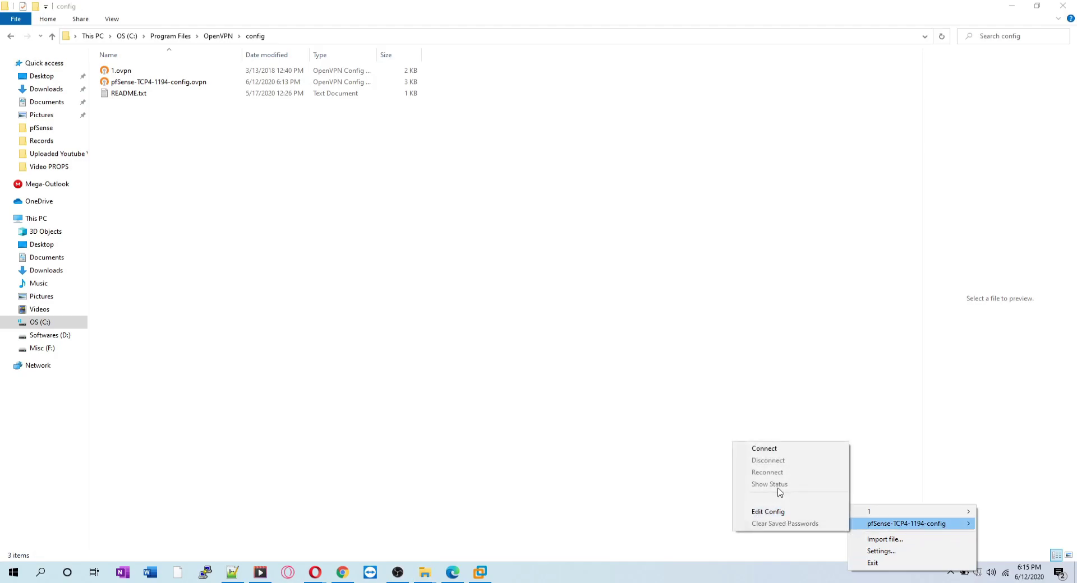
left_click(772, 452)
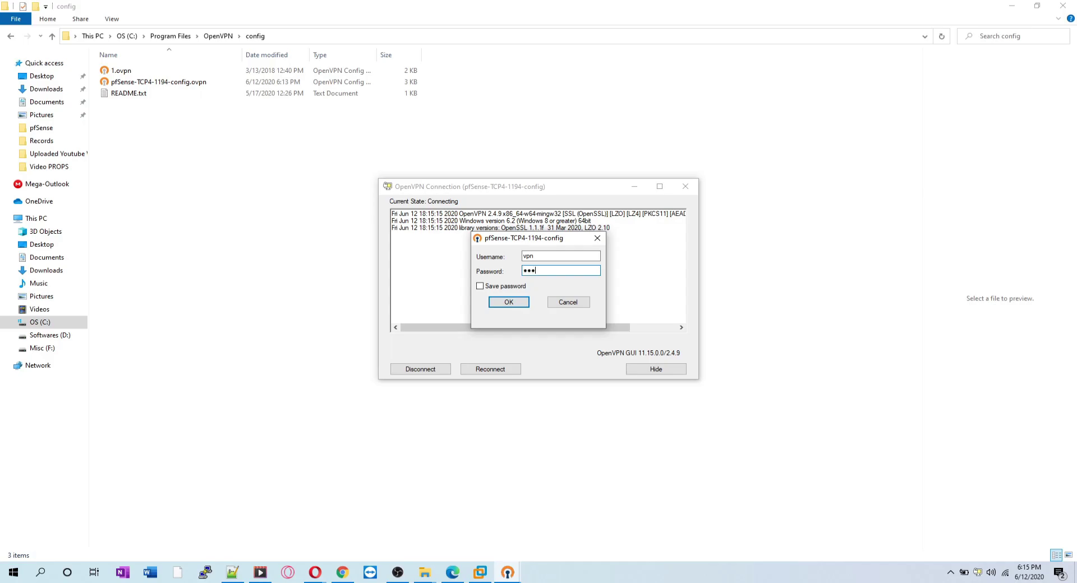
key("Return")
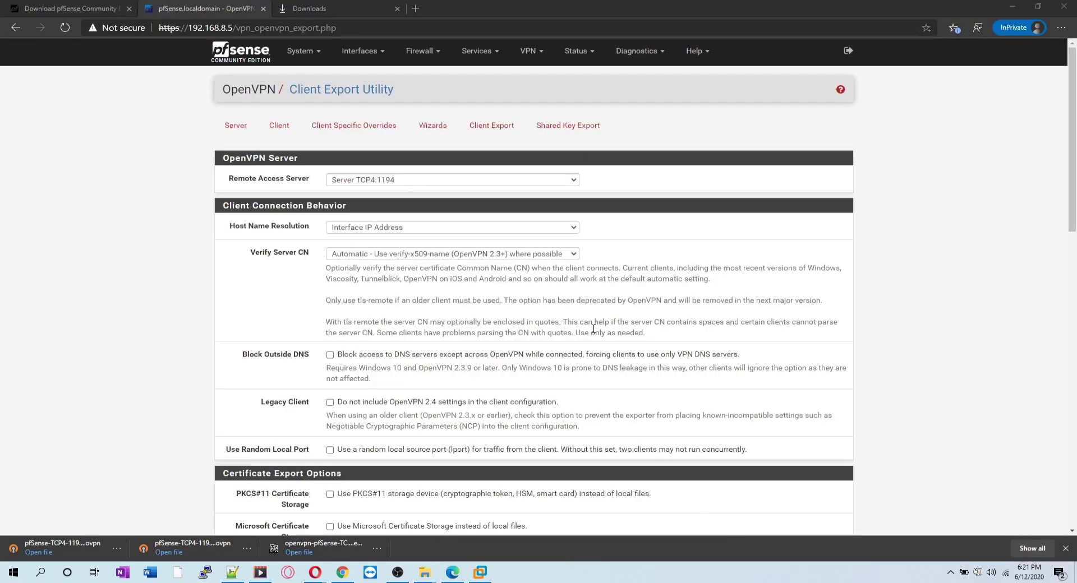
Open Firewall > Rules > WAN and add a new rule at the top.
left_click(421, 51)
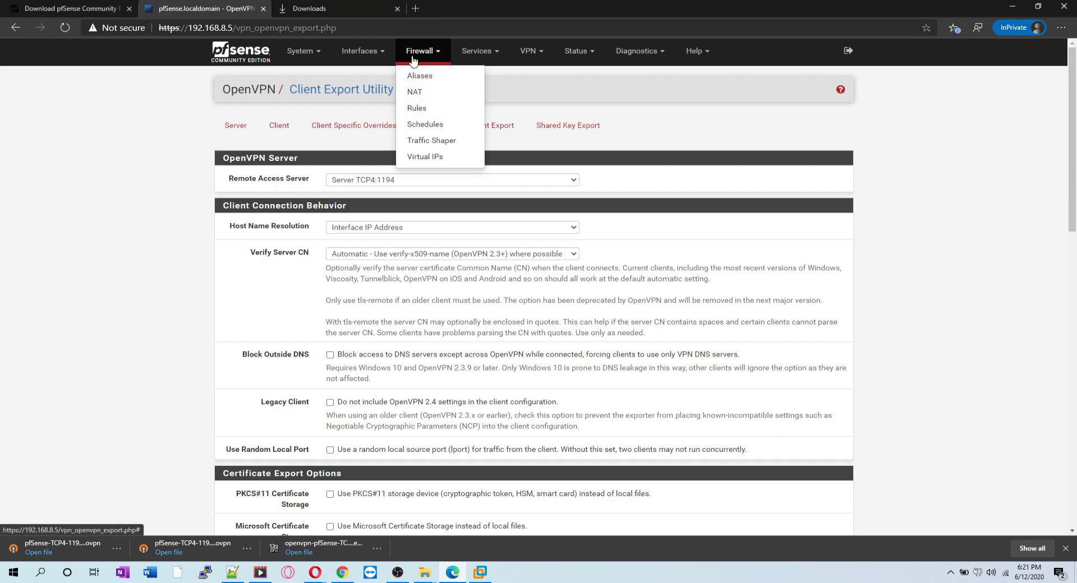
left_click(425, 110)
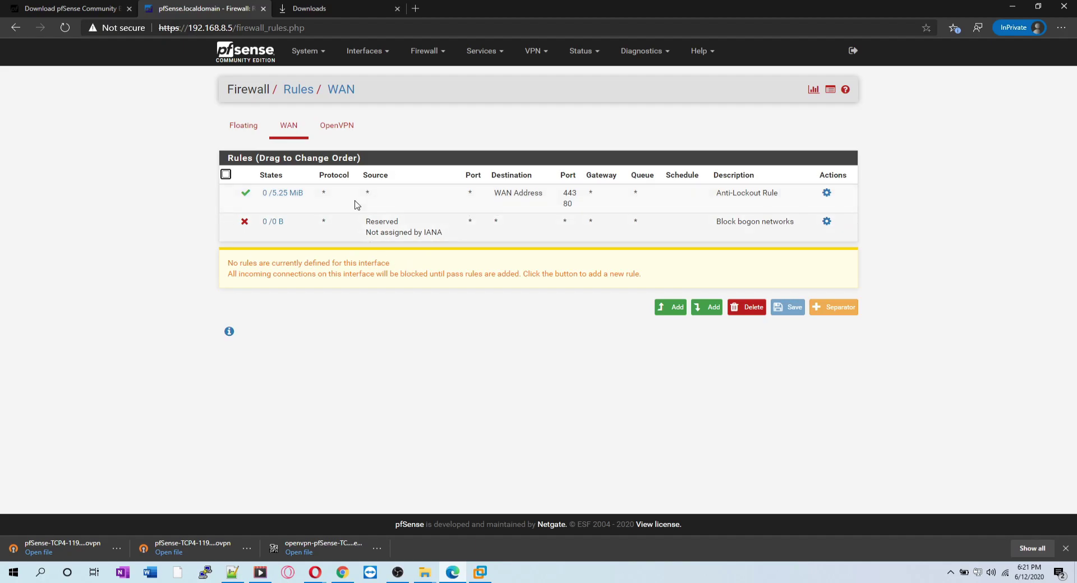
left_click_drag(496, 194, 560, 196)
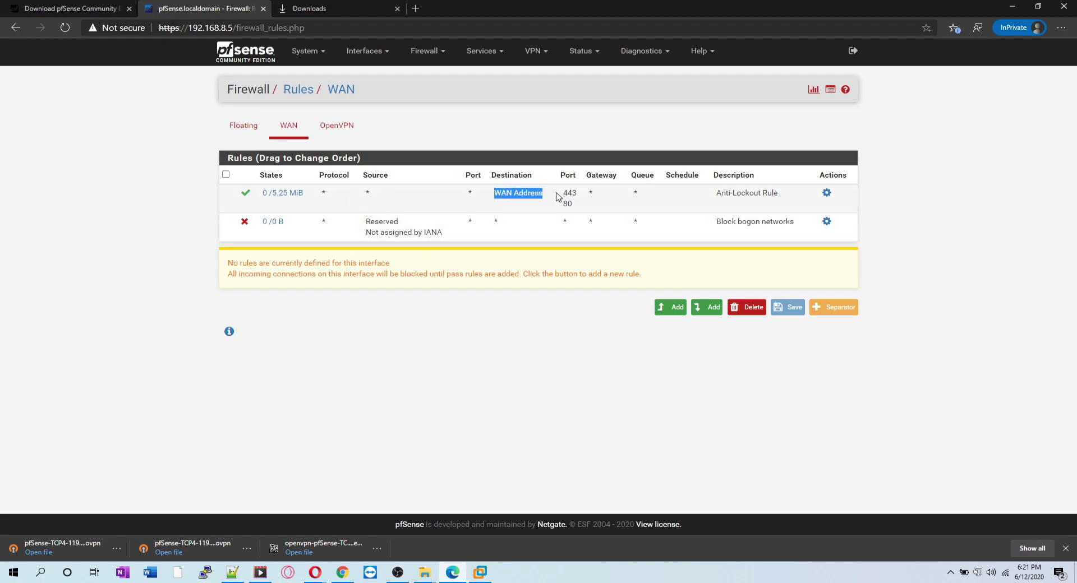
left_click(672, 309)
Save the new rule as Pass, address family IPv4+IPv6, protocol Any.
left_click(372, 144)
left_click(371, 153)
left_click(373, 277)
left_click(362, 307)
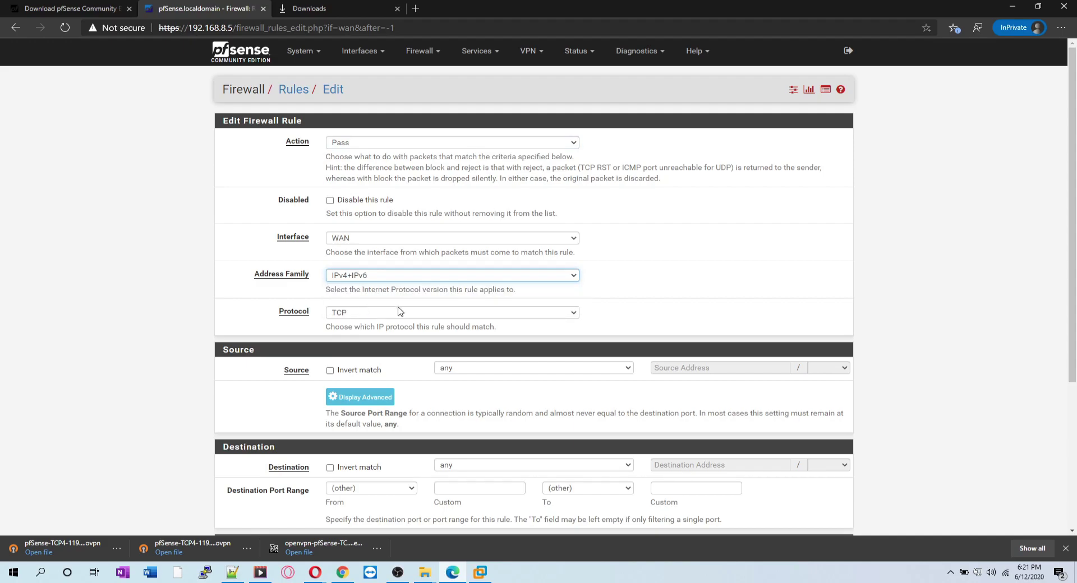
scroll(415, 276, "down", 1)
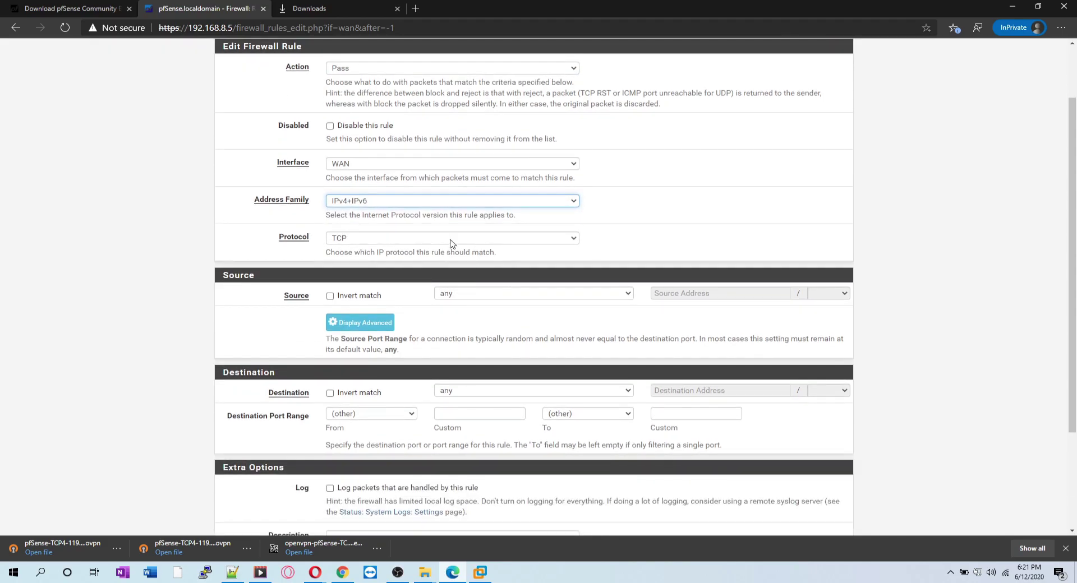
scroll(443, 237, "down", 1)
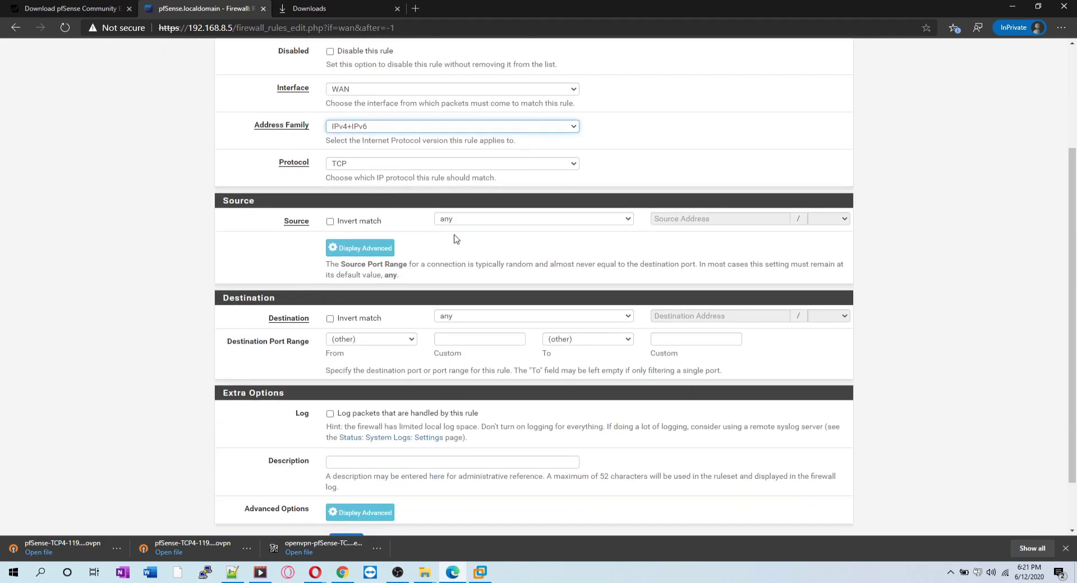
left_click(395, 166)
left_click(378, 179)
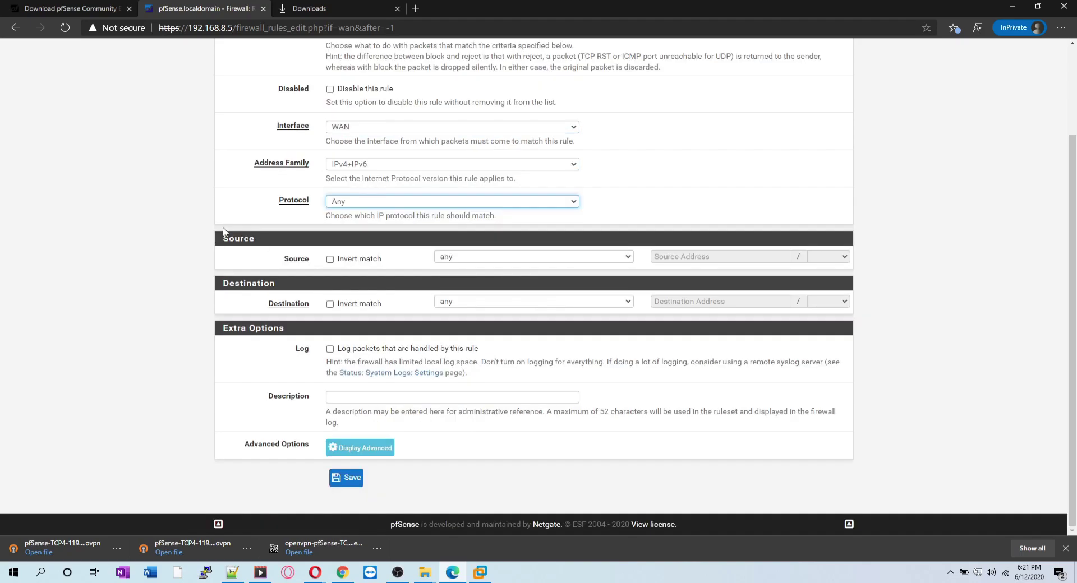
left_click(346, 477)
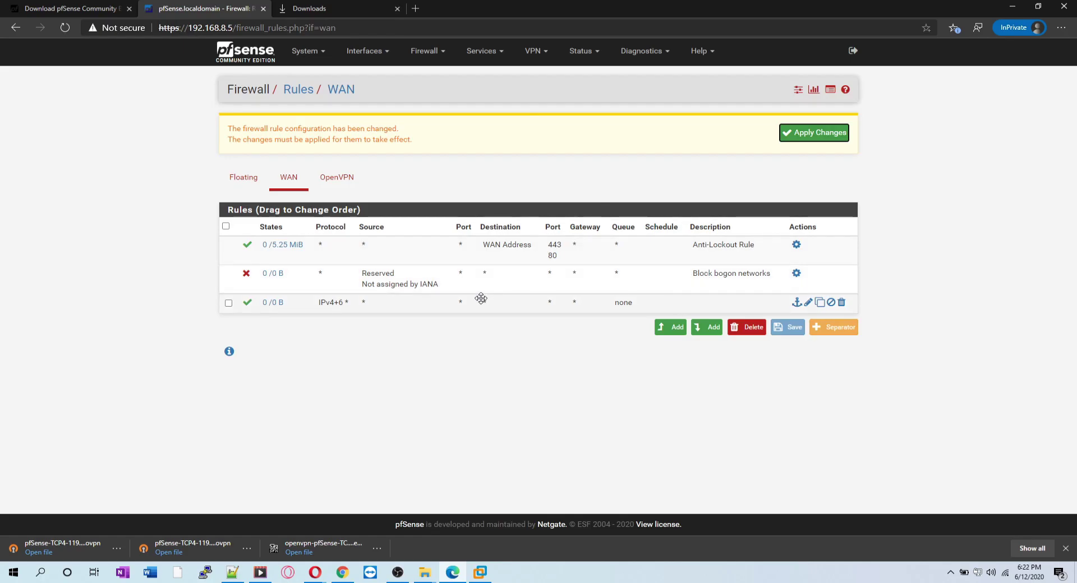
Apply the WAN firewall rule changes.
left_click_drag(456, 301, 424, 296)
left_click(424, 279)
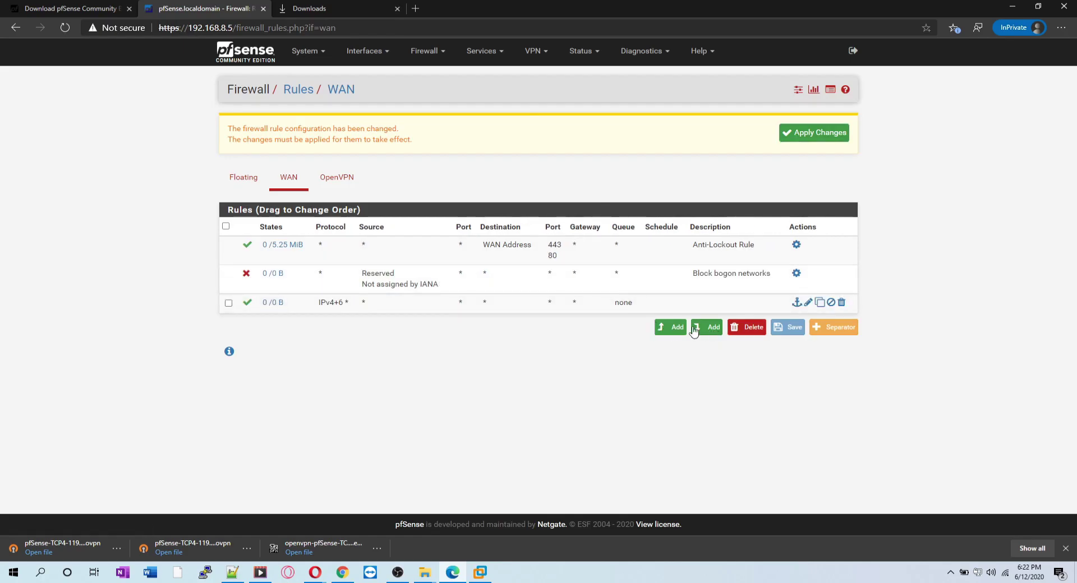
left_click(813, 133)
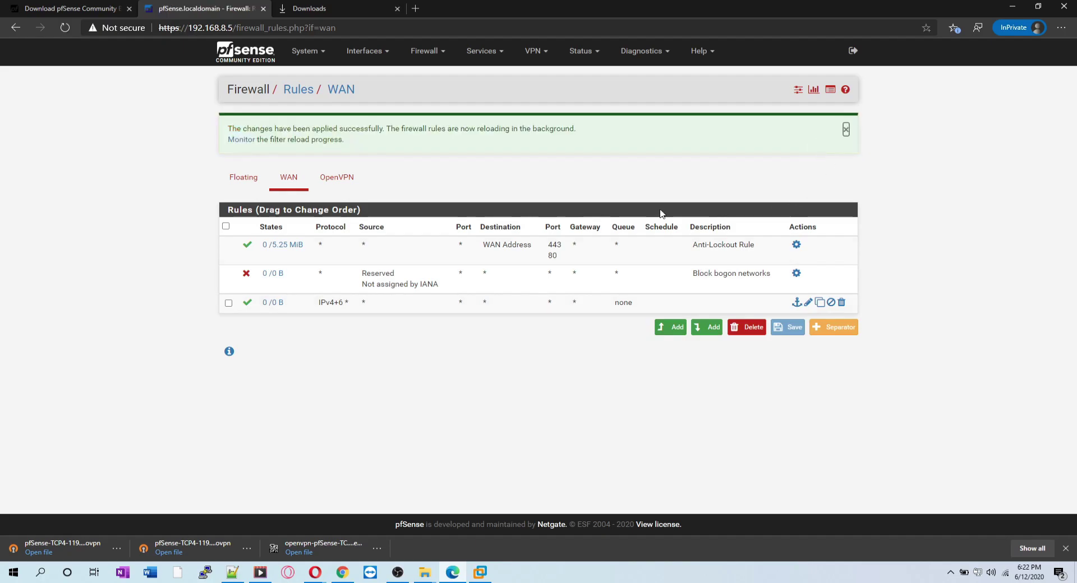